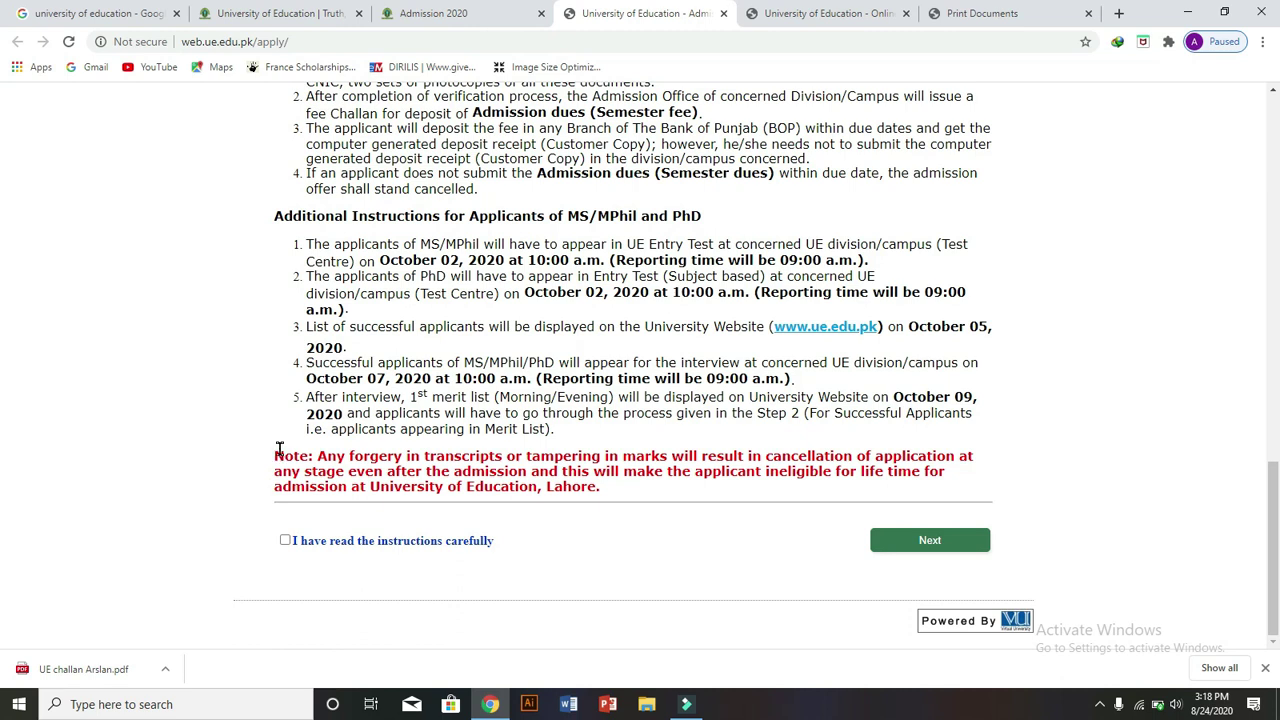
- Highlight the red forgery Note, then tick 'I have read the instructions carefully'
left_click_drag(279, 449, 537, 507)
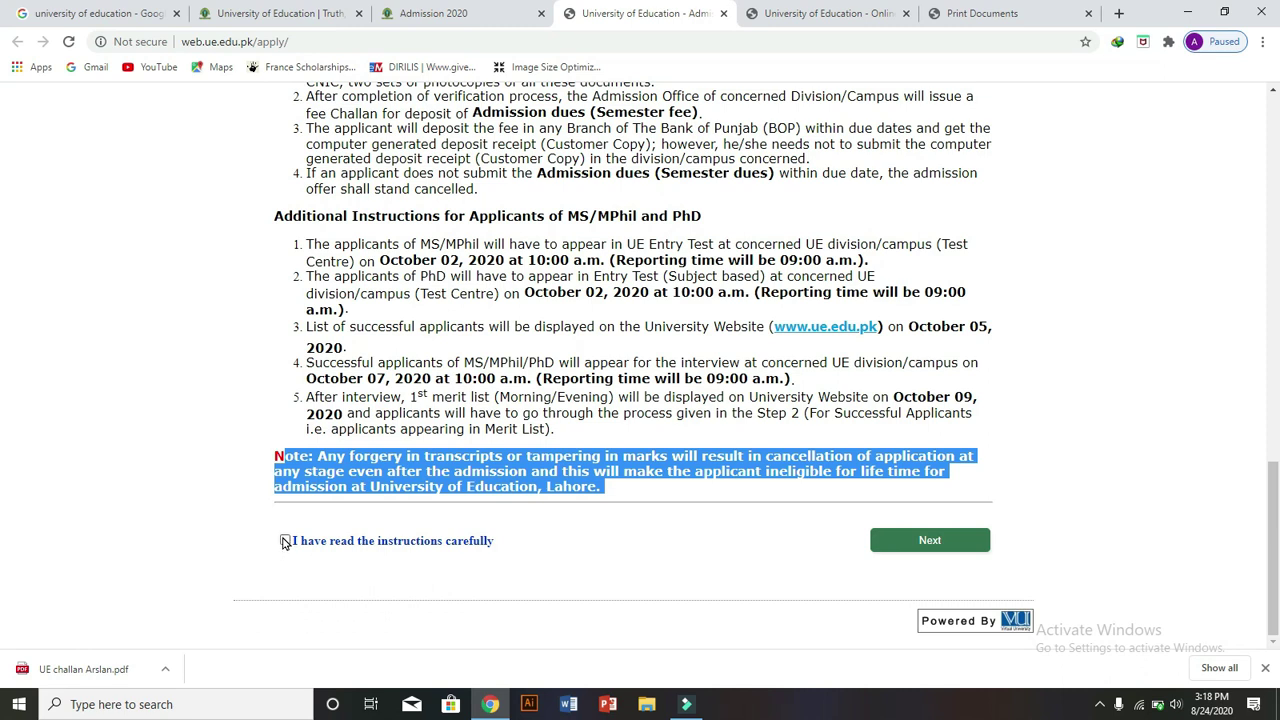
left_click(283, 543)
- On the Online Admission Form, choose 'Division of Science and Technology, Township, Lahore' as Campus/Division
left_click(777, 15)
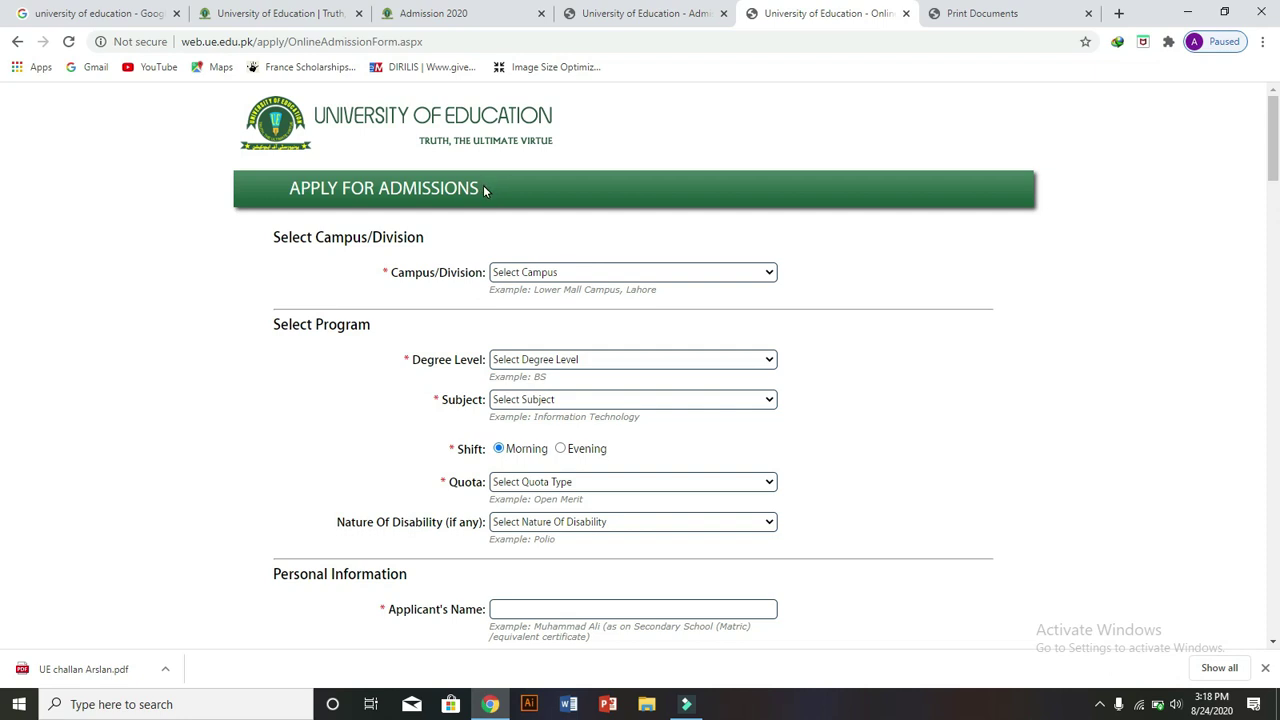
left_click_drag(483, 185, 286, 188)
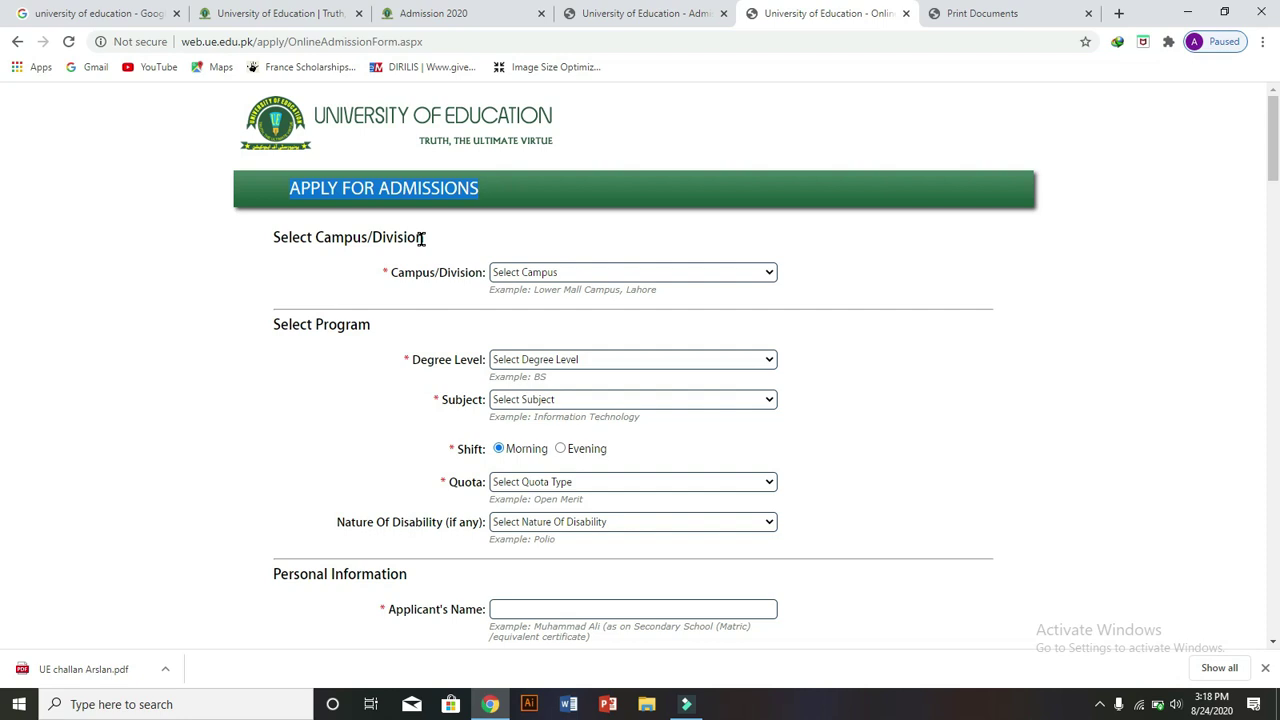
left_click(418, 230)
left_click_drag(418, 230, 278, 236)
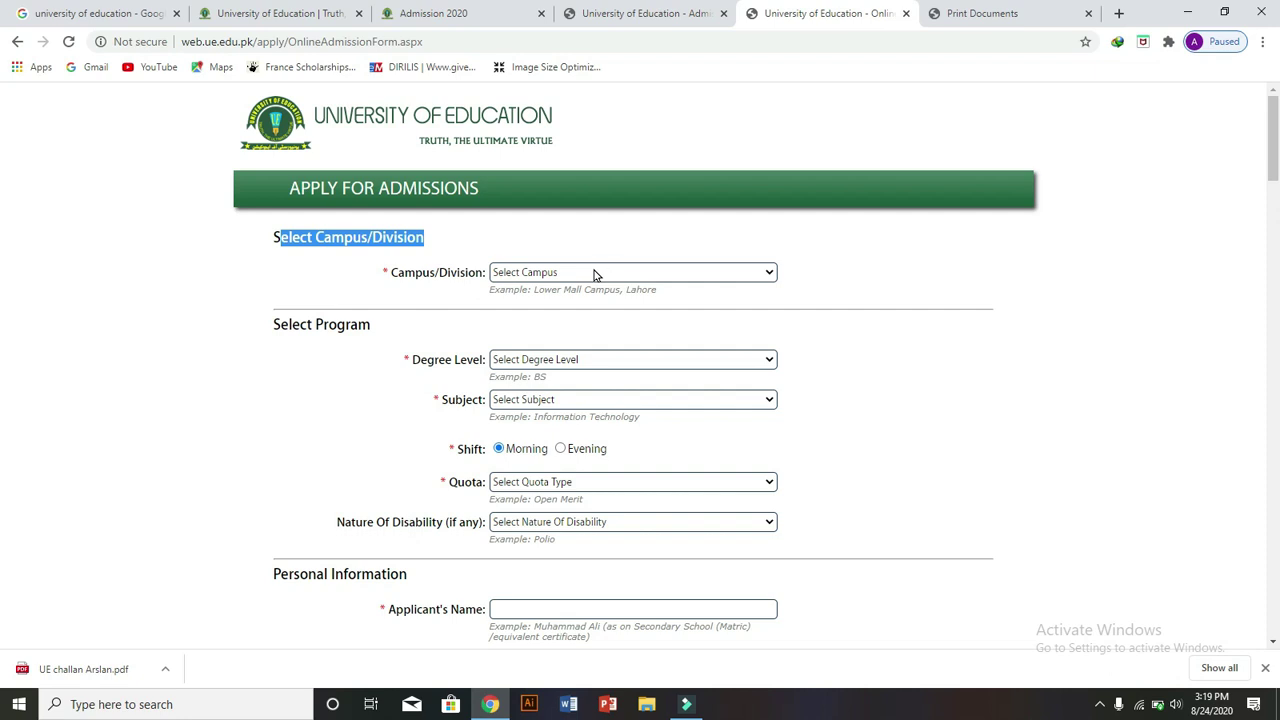
left_click_drag(484, 268, 347, 278)
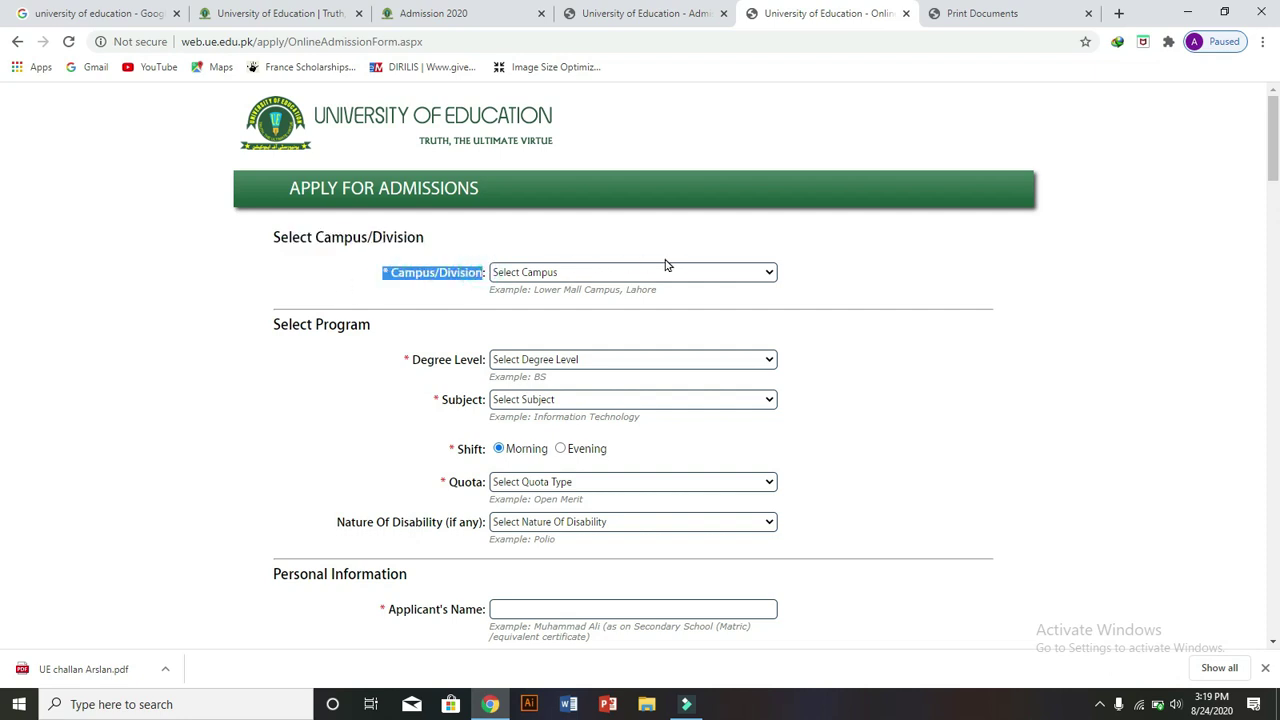
left_click(722, 271)
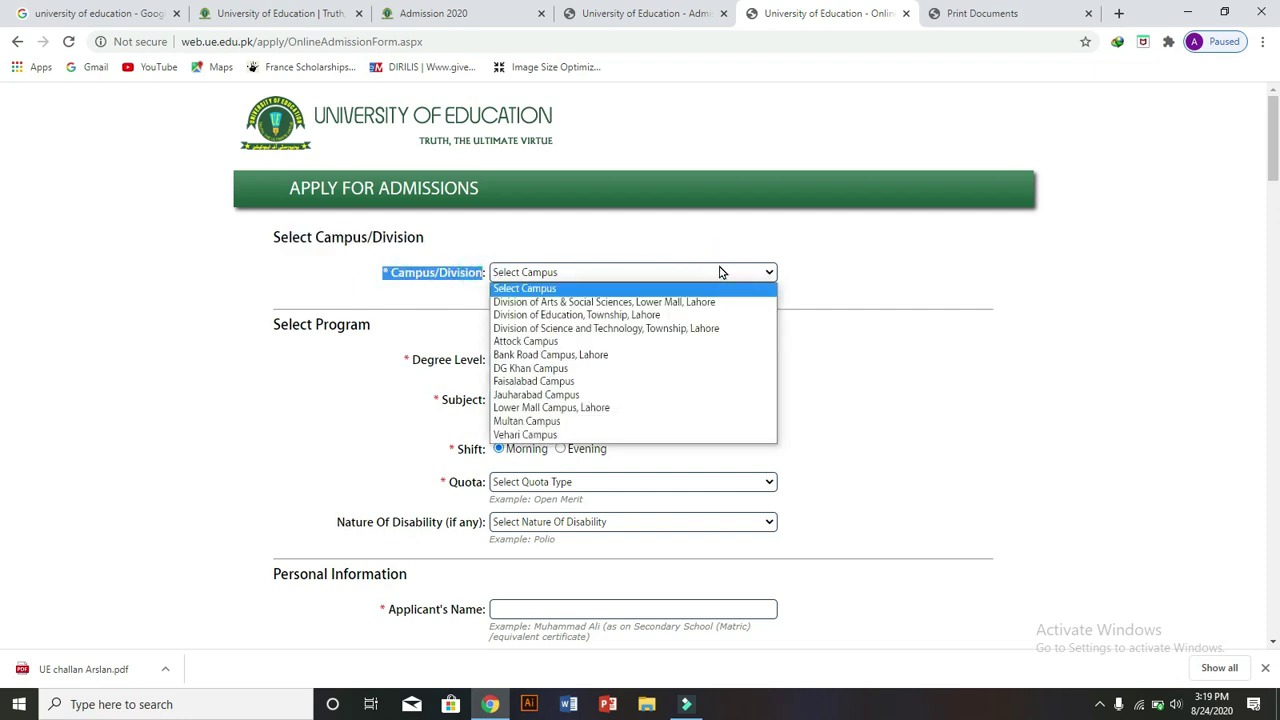
left_click(658, 328)
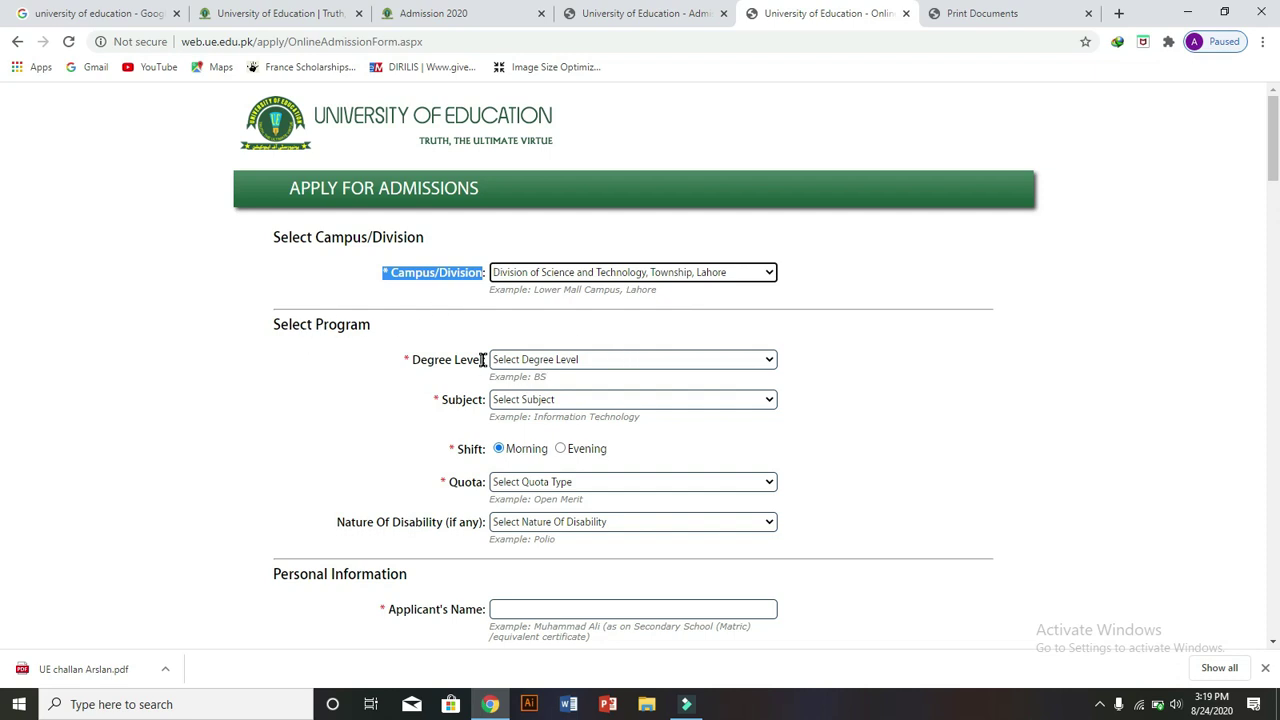
- Check the Degree Level and Subject dropdowns, which turn out to have no options
left_click_drag(376, 328, 265, 328)
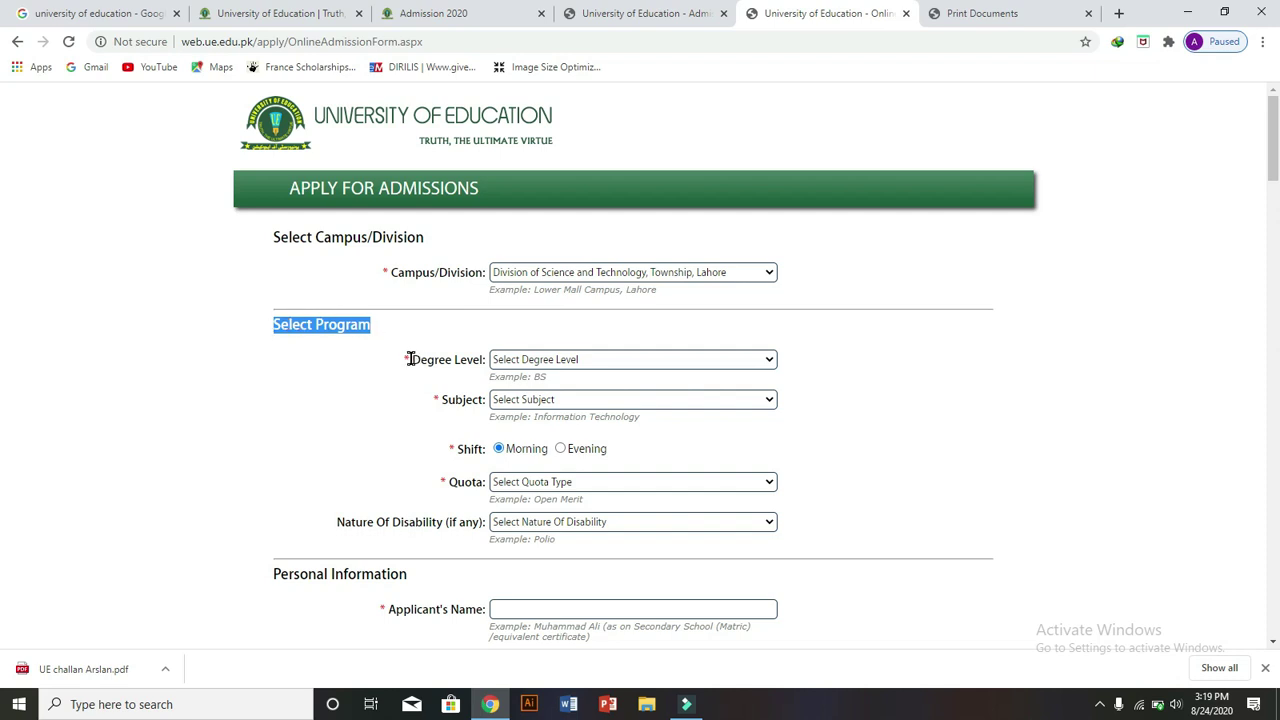
left_click_drag(409, 359, 522, 366)
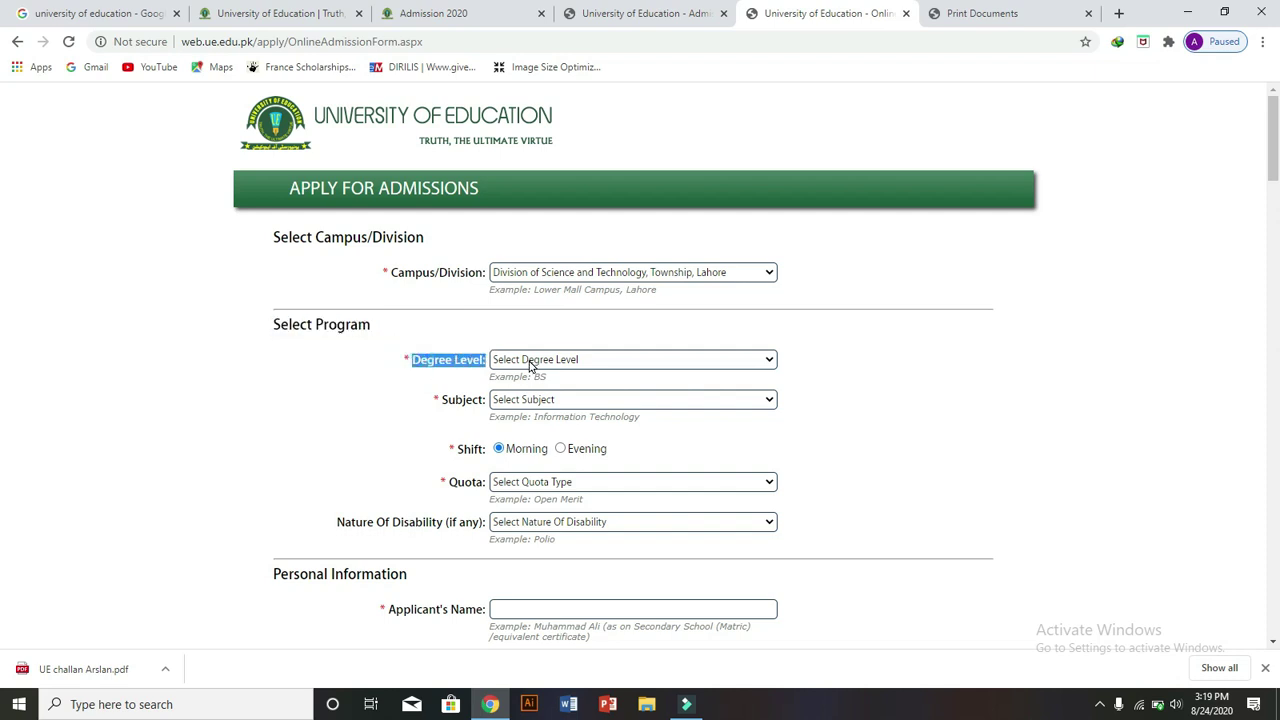
left_click(645, 360)
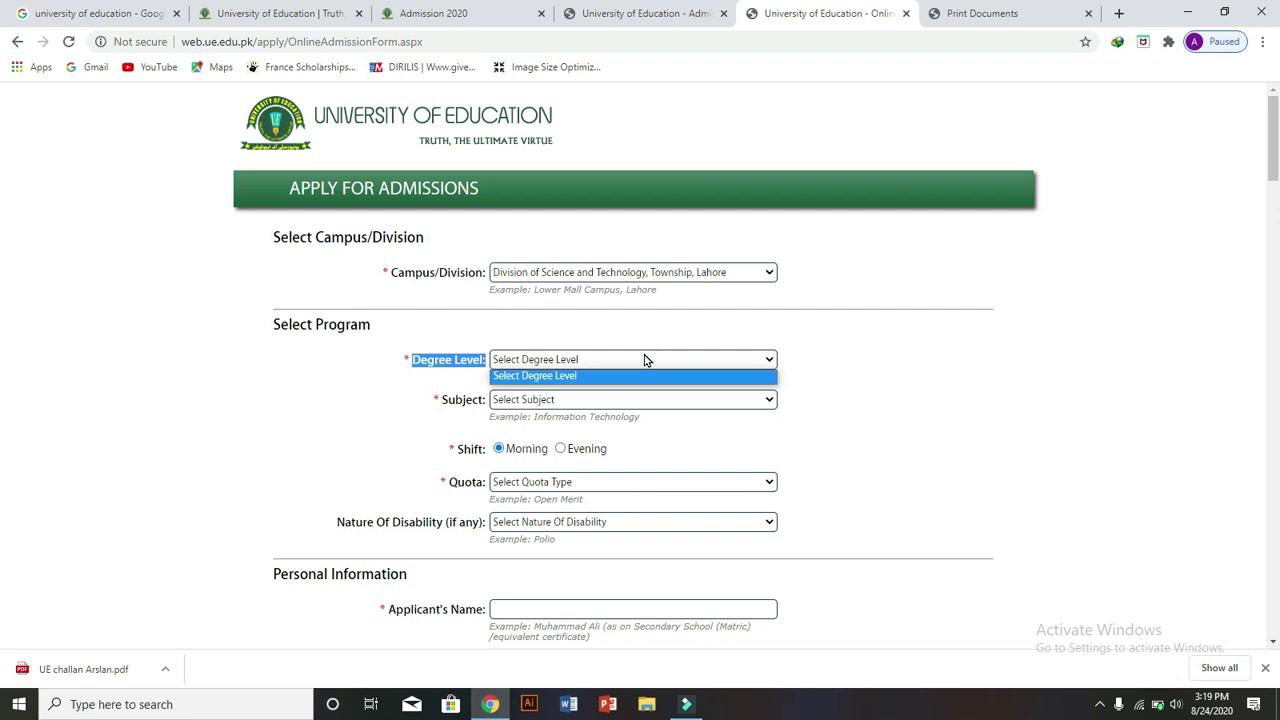
left_click(390, 416)
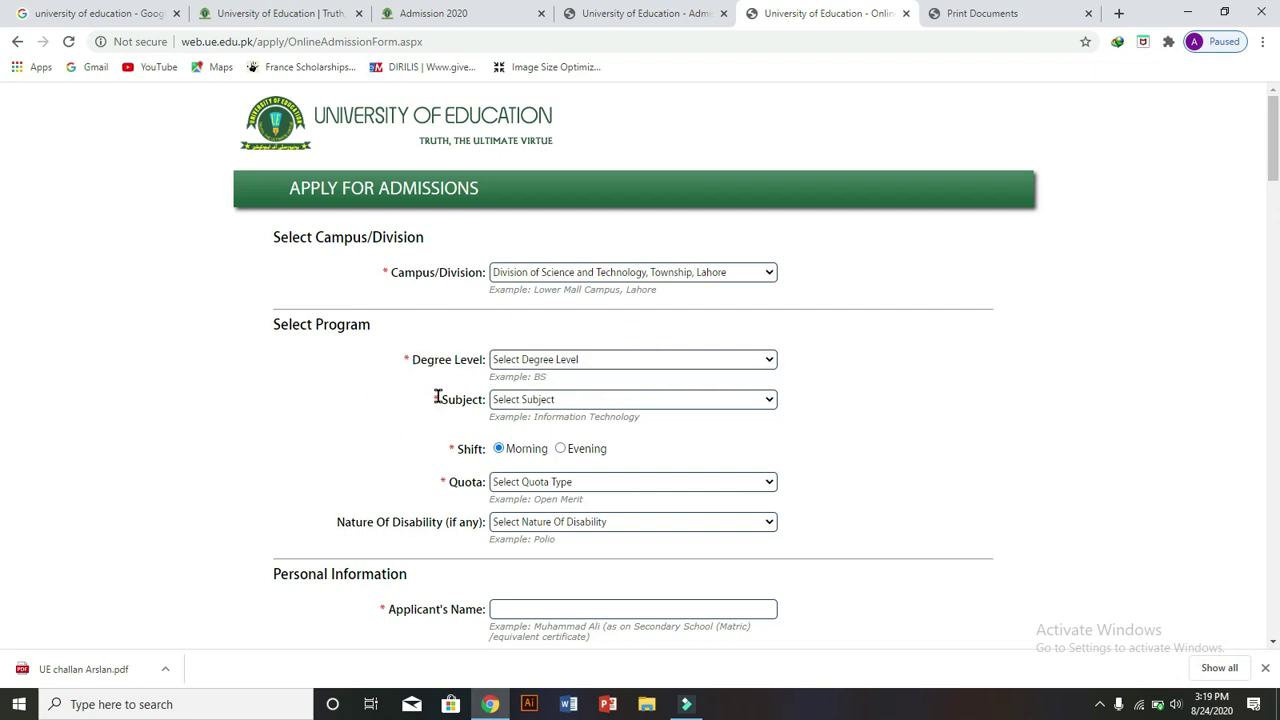
left_click_drag(442, 396, 530, 409)
left_click(530, 405)
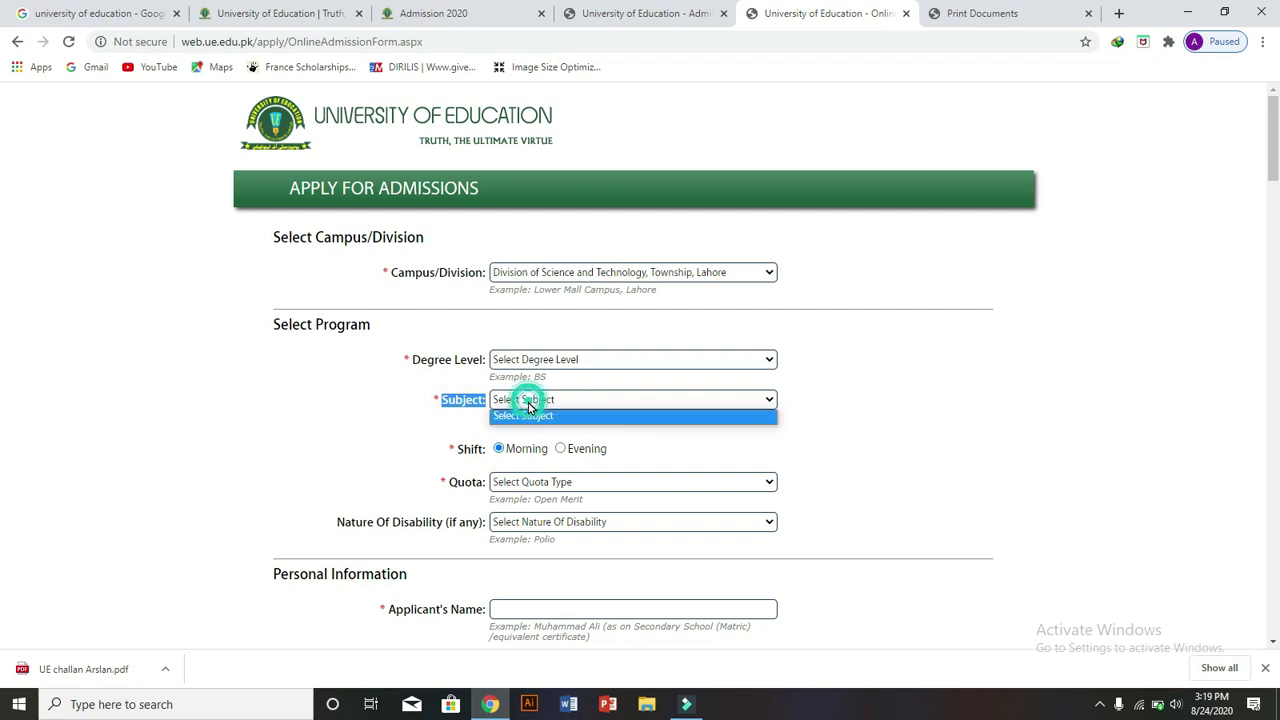
left_click(450, 399)
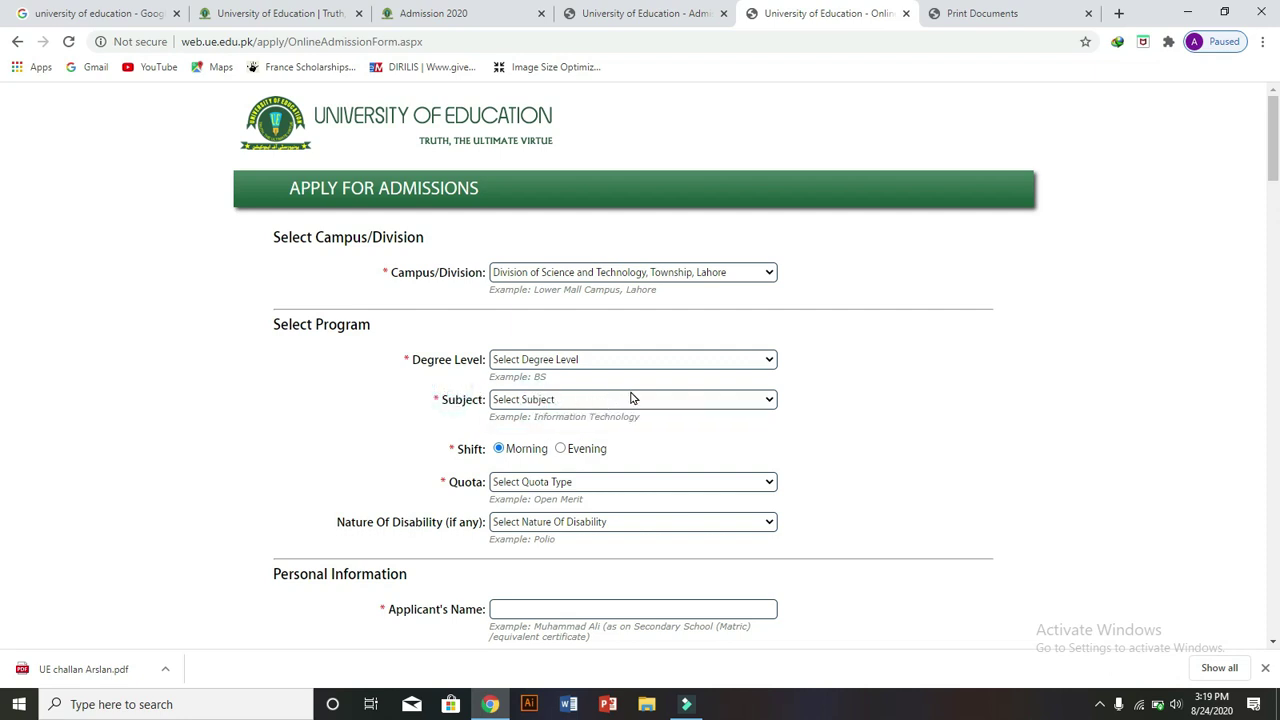
left_click(768, 401)
left_click(768, 401)
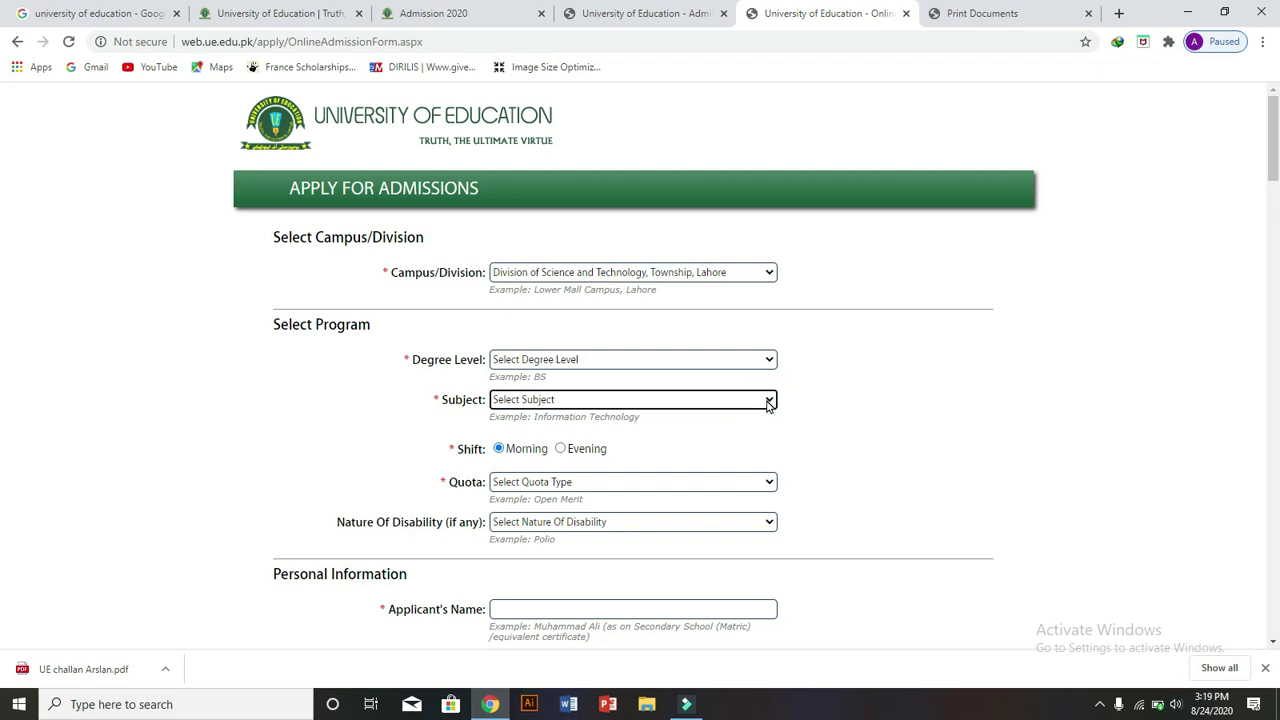
left_click(768, 401)
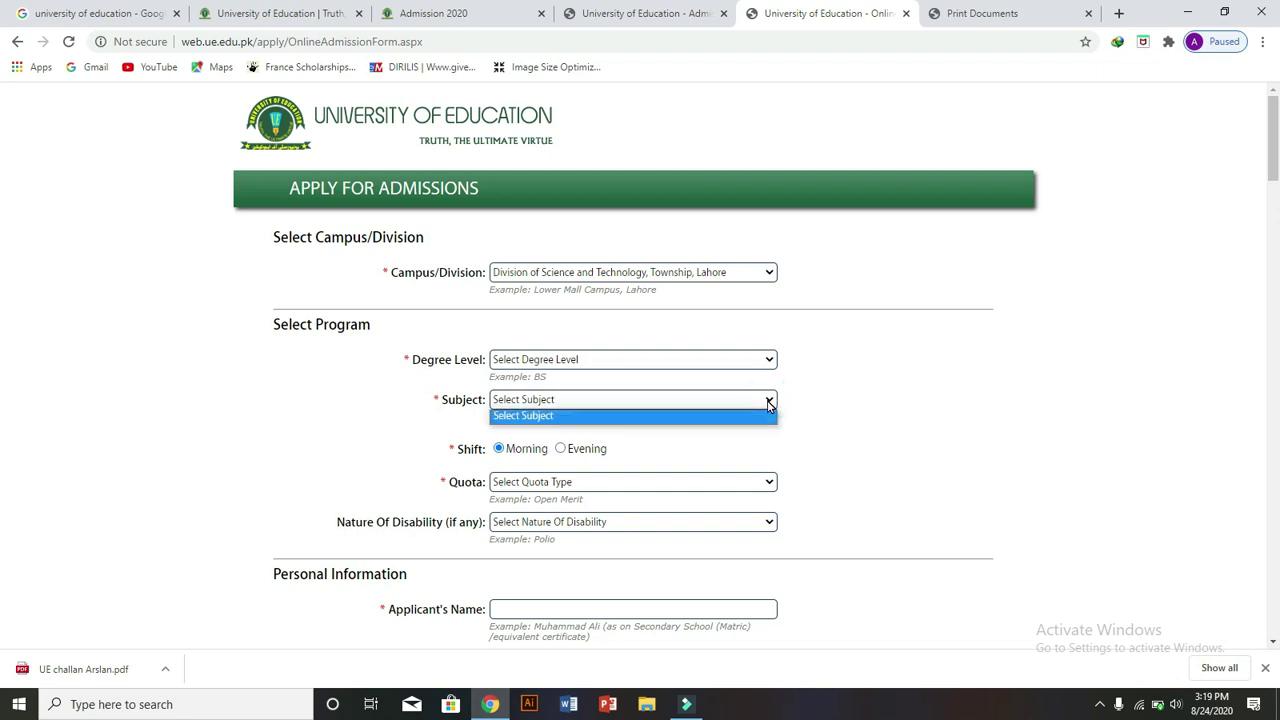
left_click(768, 402)
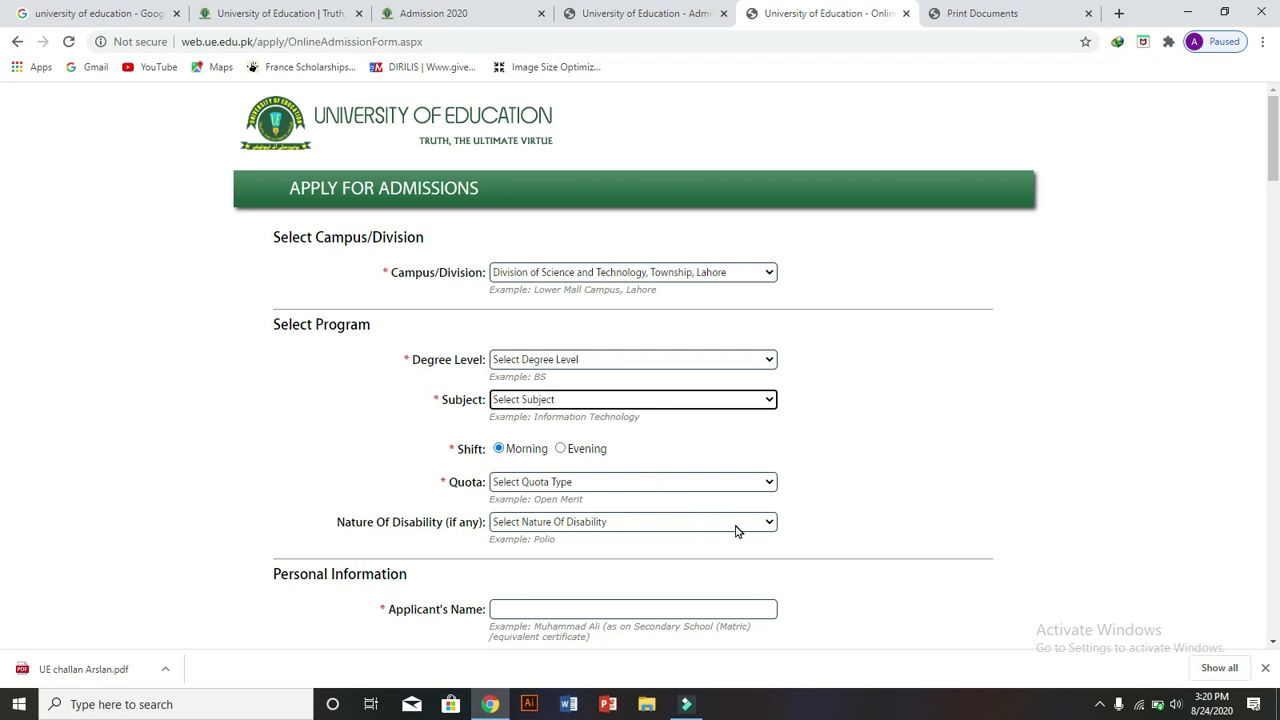
- Fill in the applicant's name and CNIC number under Personal Information
left_click_drag(1274, 167, 1272, 198)
left_click_drag(338, 314, 514, 331)
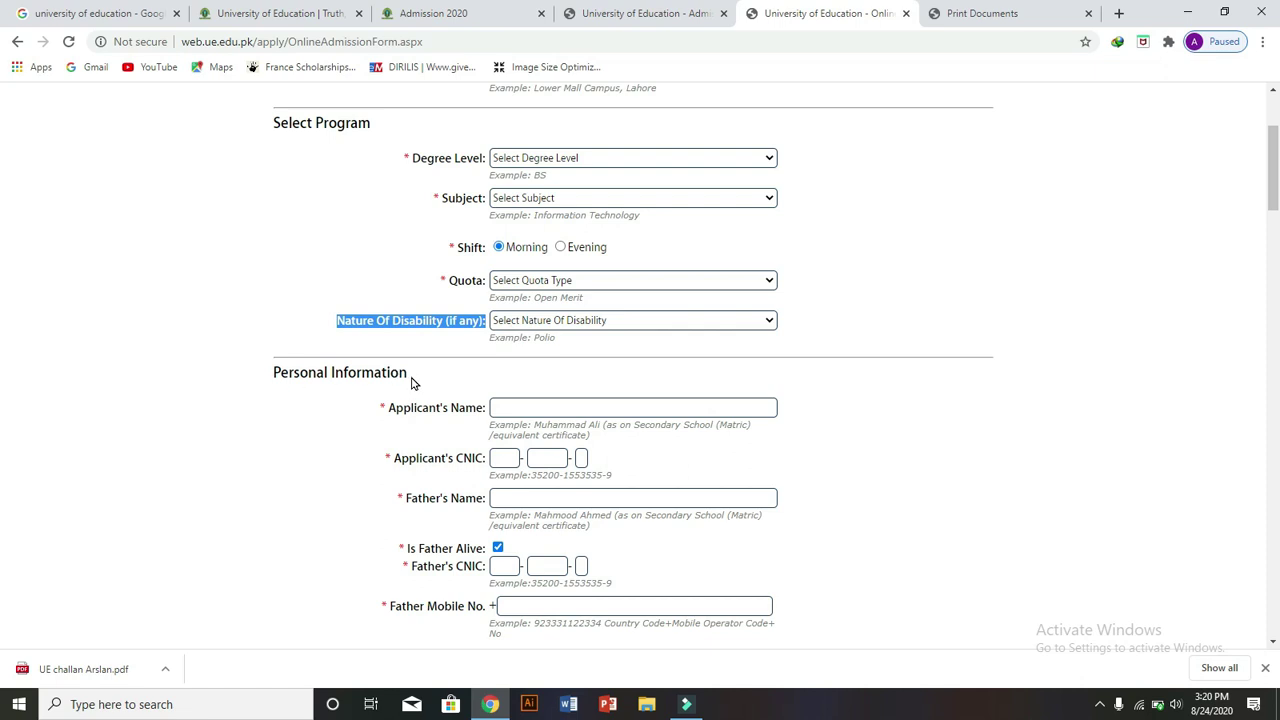
left_click_drag(408, 372, 291, 374)
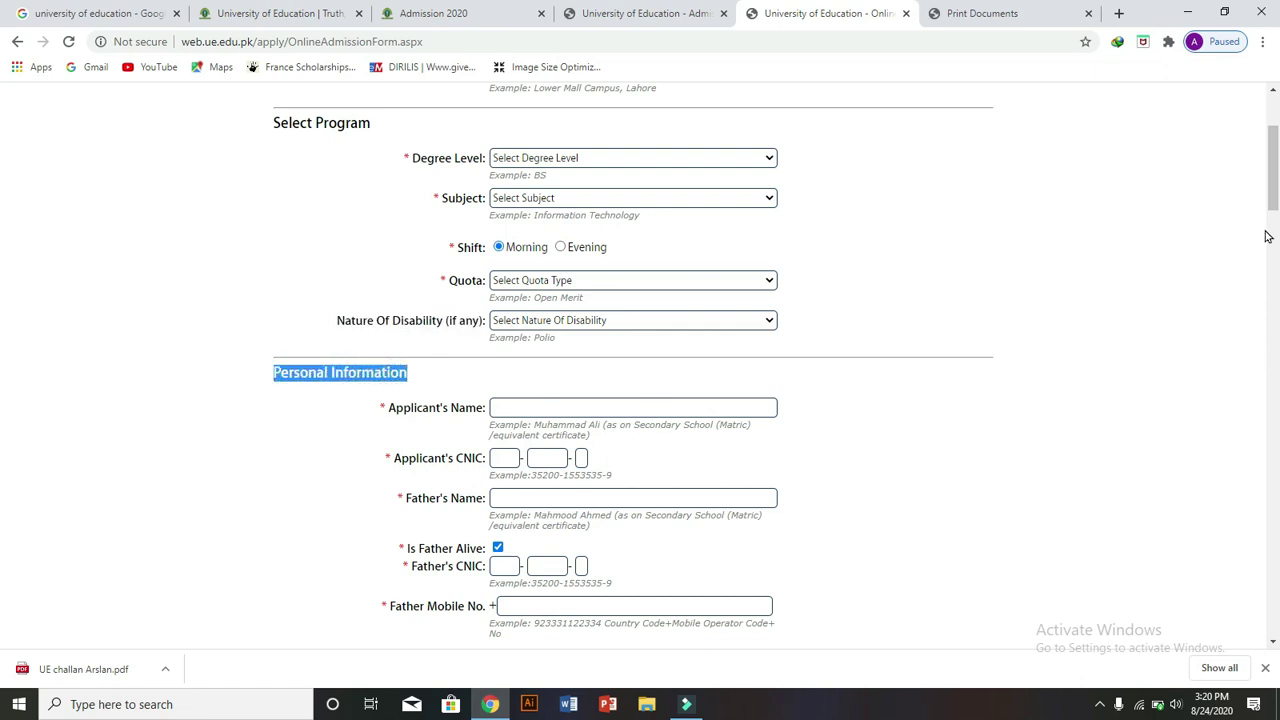
scroll(3, 194, "down", 2)
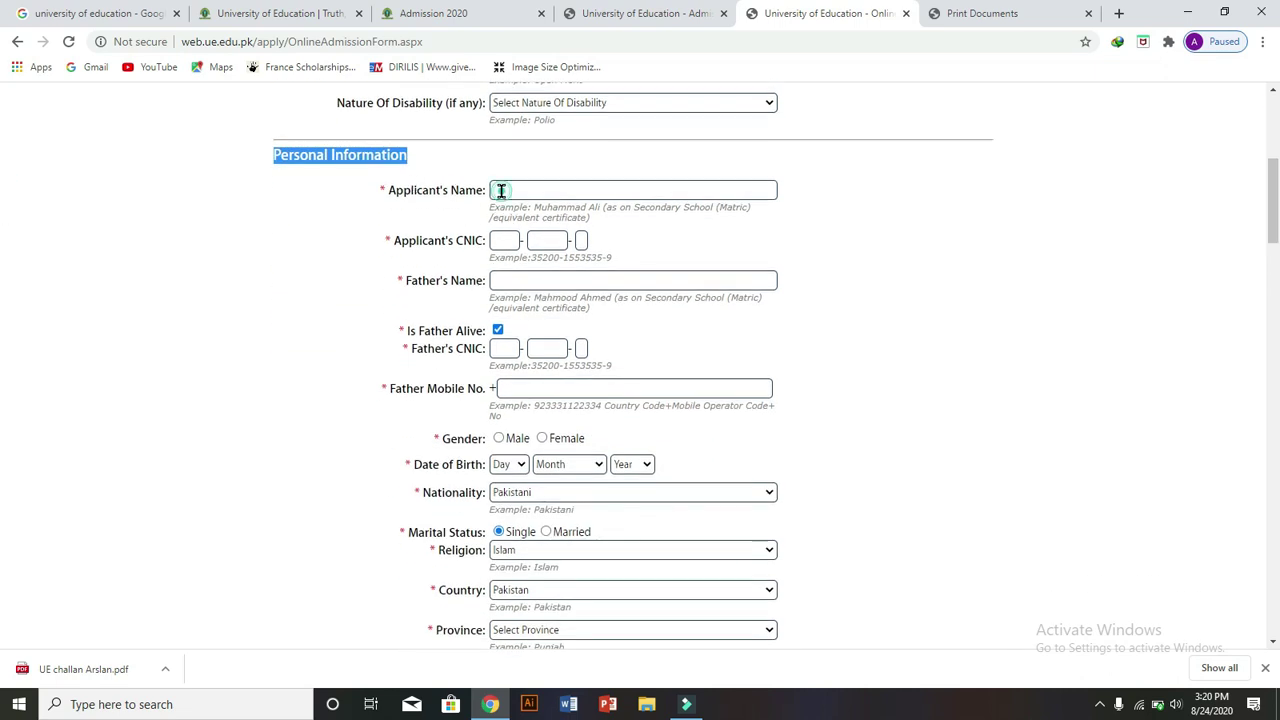
left_click(501, 191)
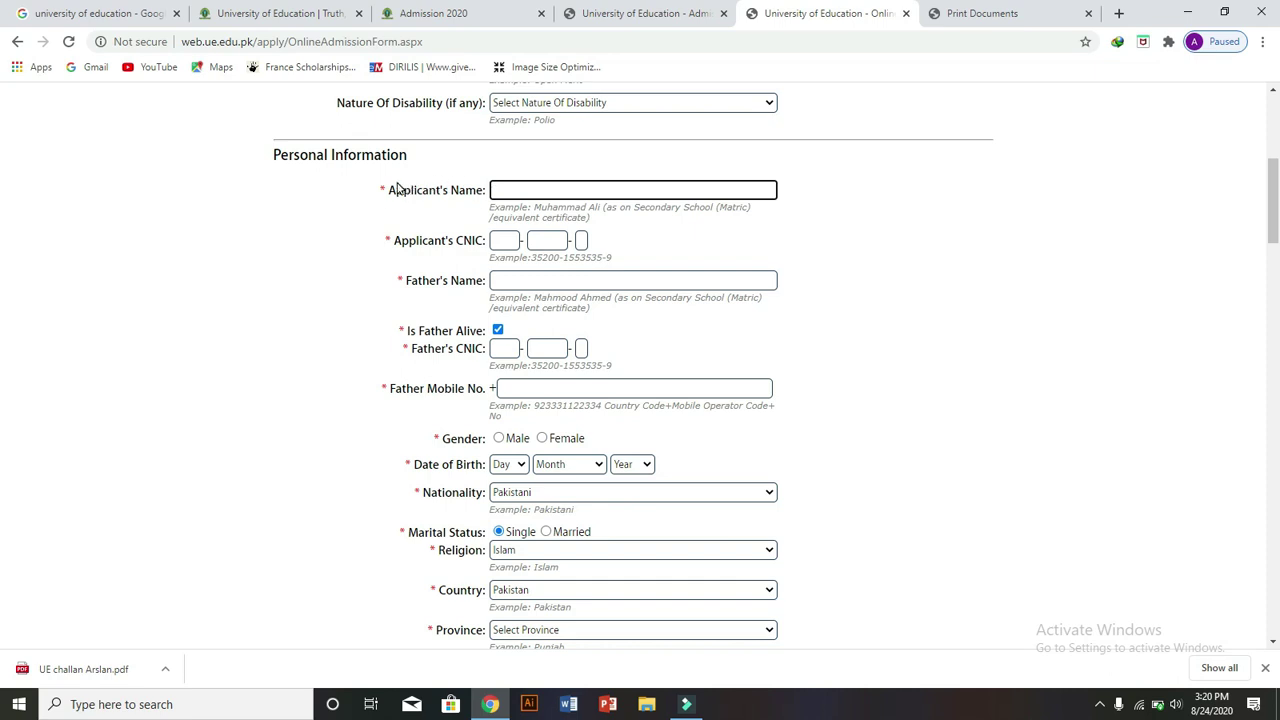
left_click_drag(389, 190, 559, 189)
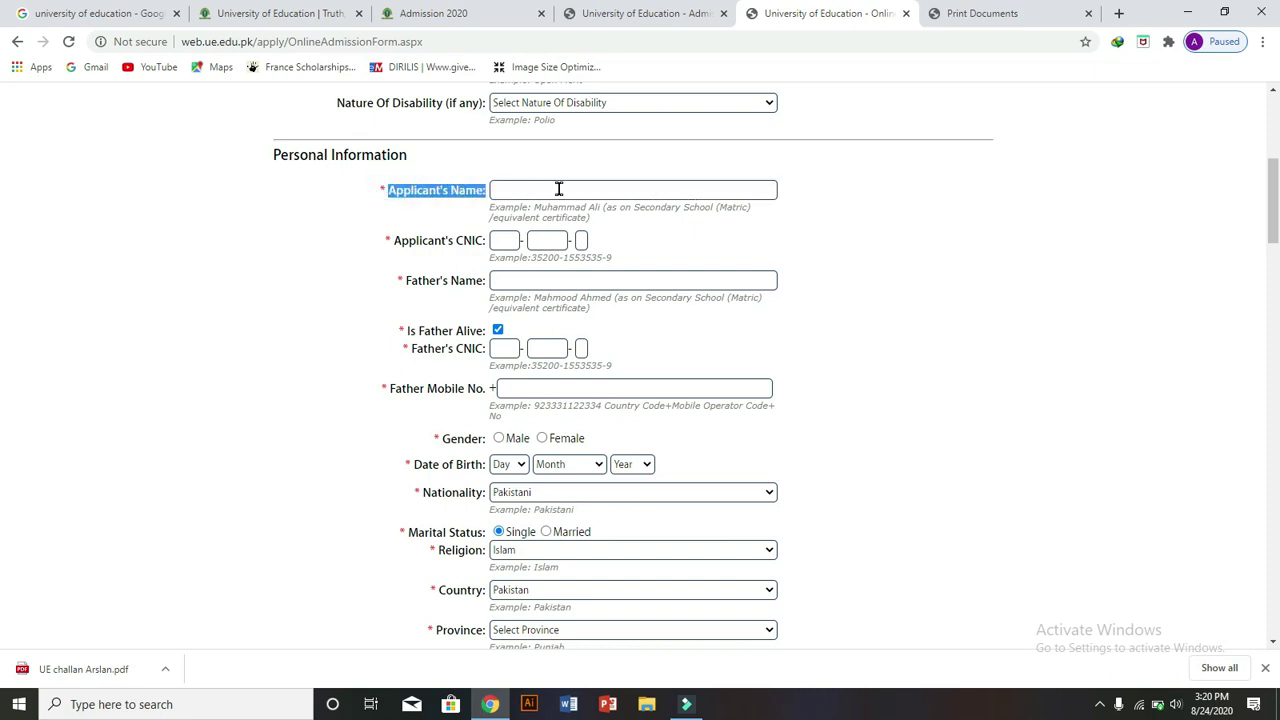
left_click(559, 189)
type("afjdlsj")
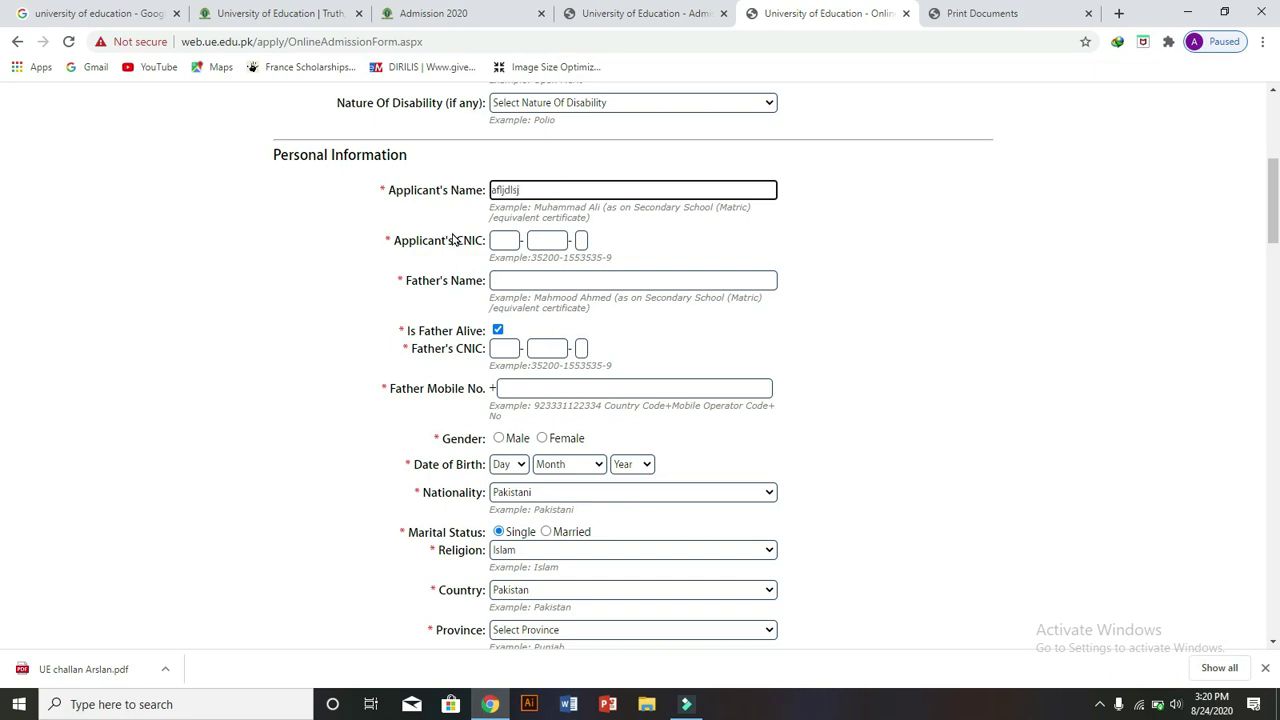
left_click(394, 237)
left_click_drag(457, 237, 555, 238)
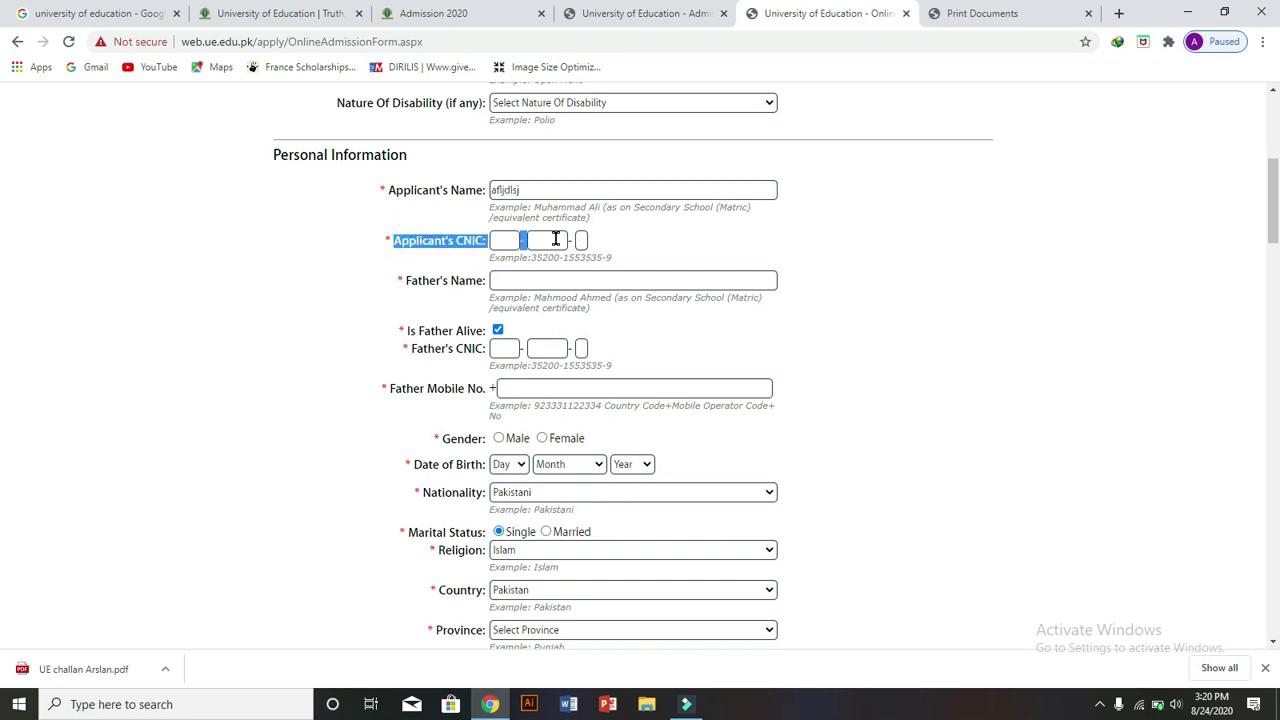
left_click(495, 243)
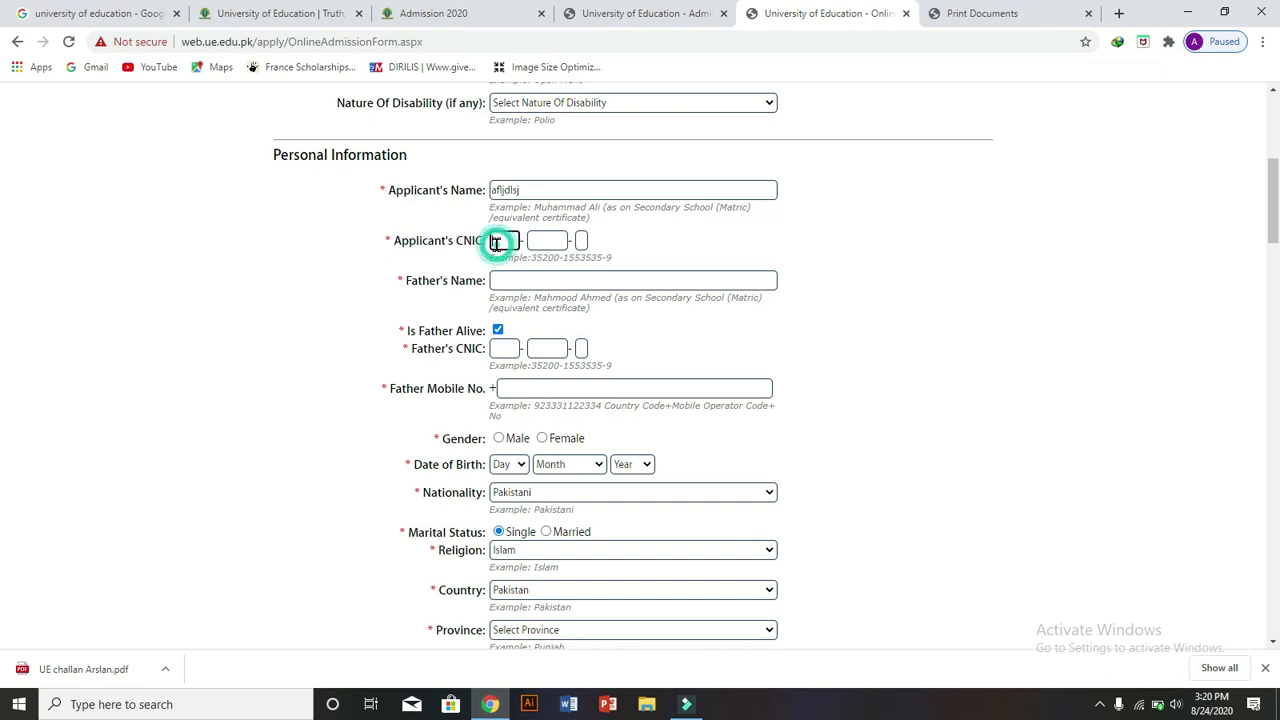
type("33344")
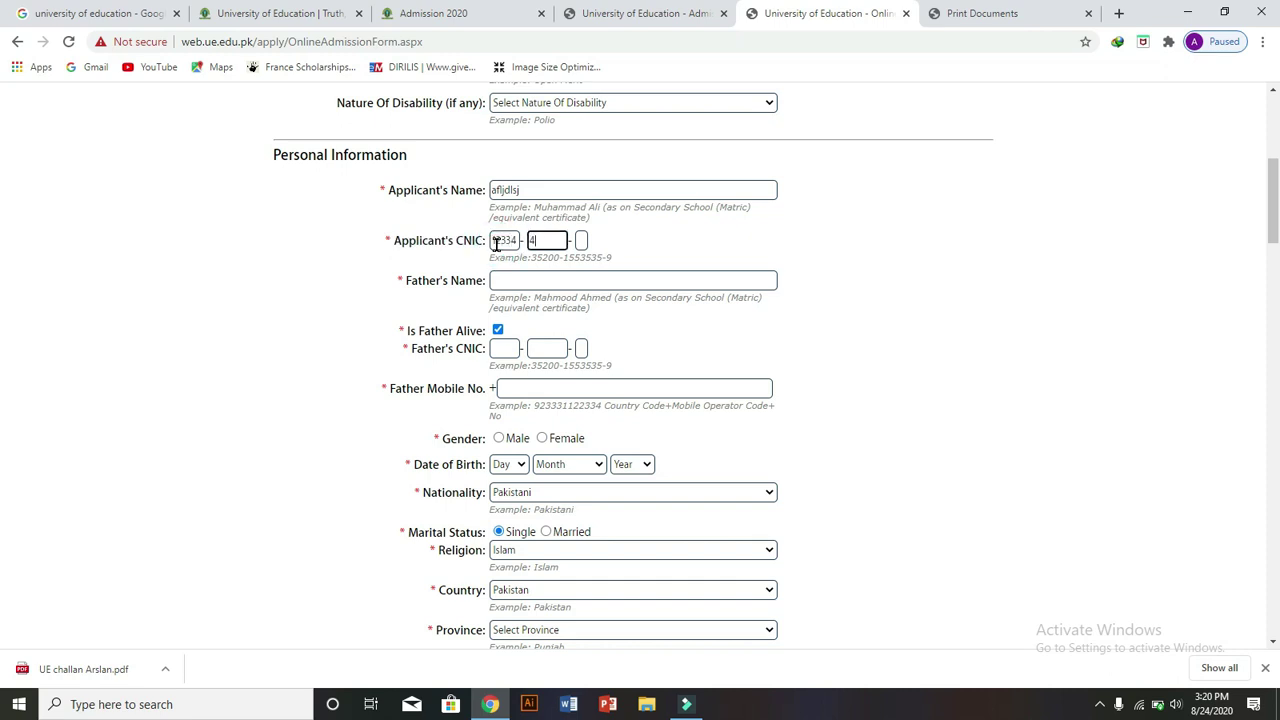
type("5555555")
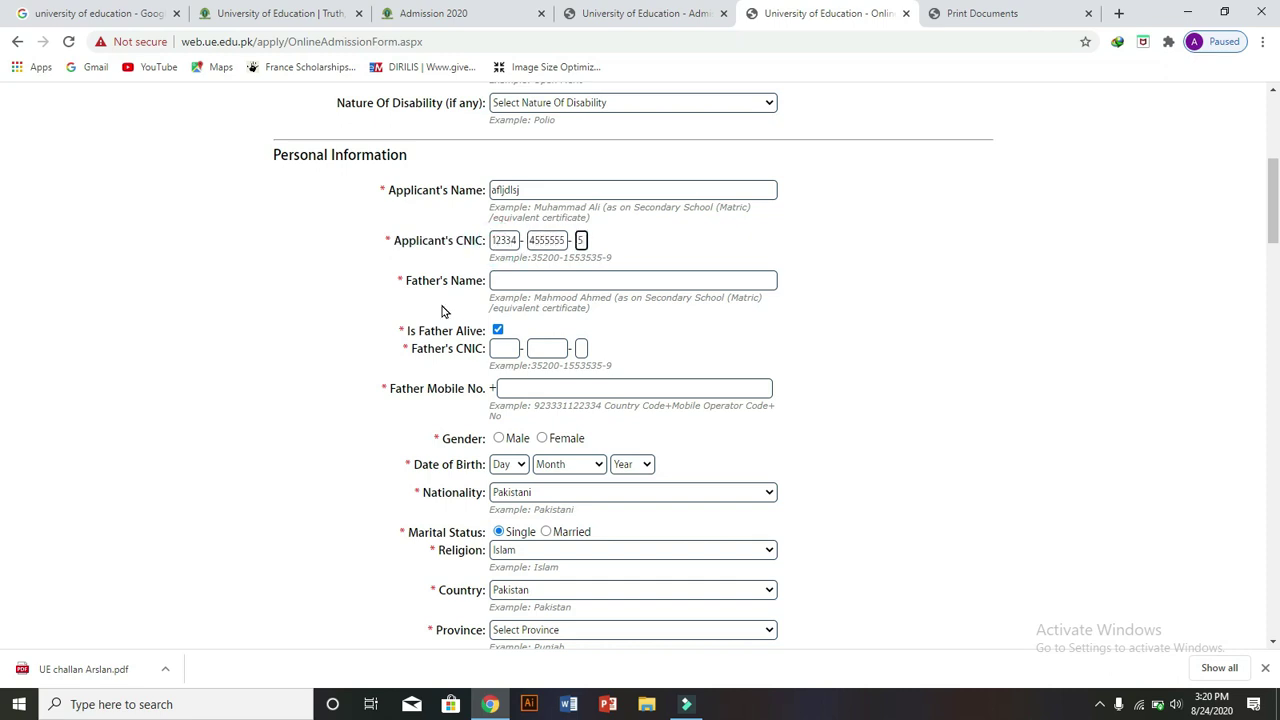
- Enter the father's name and CNIC number, and tick Is Father Alive
triple_click(403, 280)
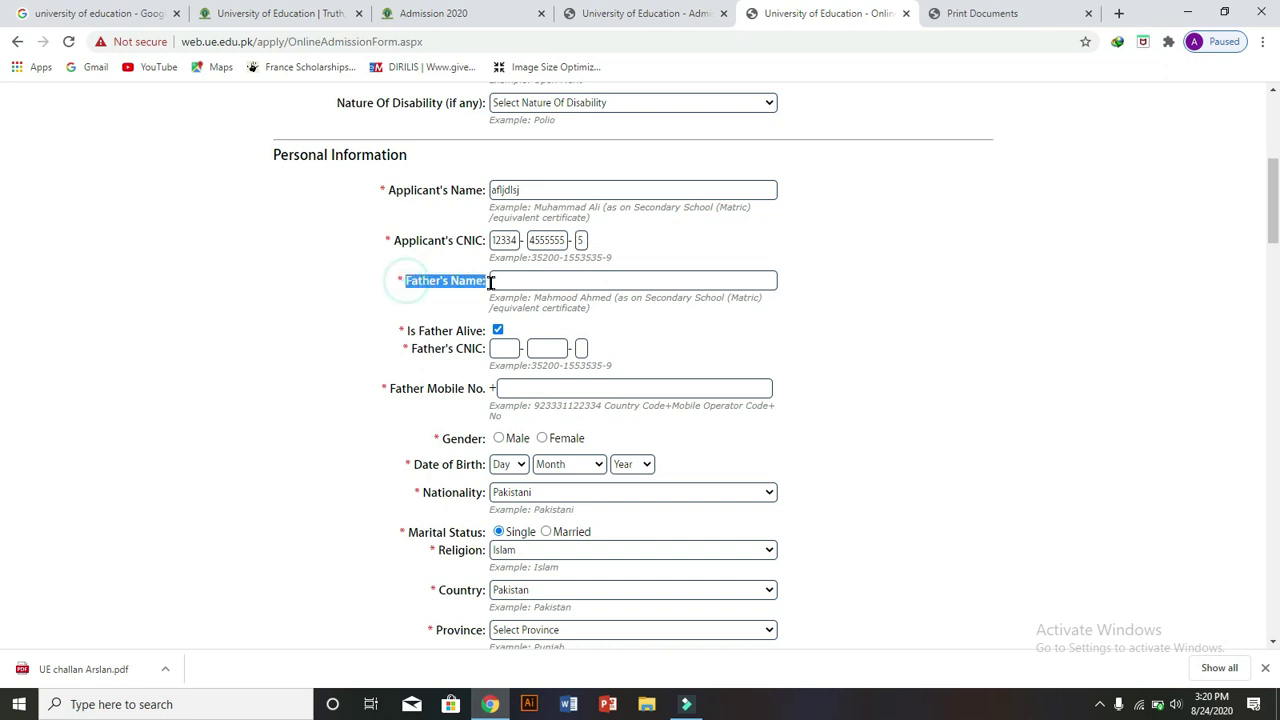
left_click(511, 283)
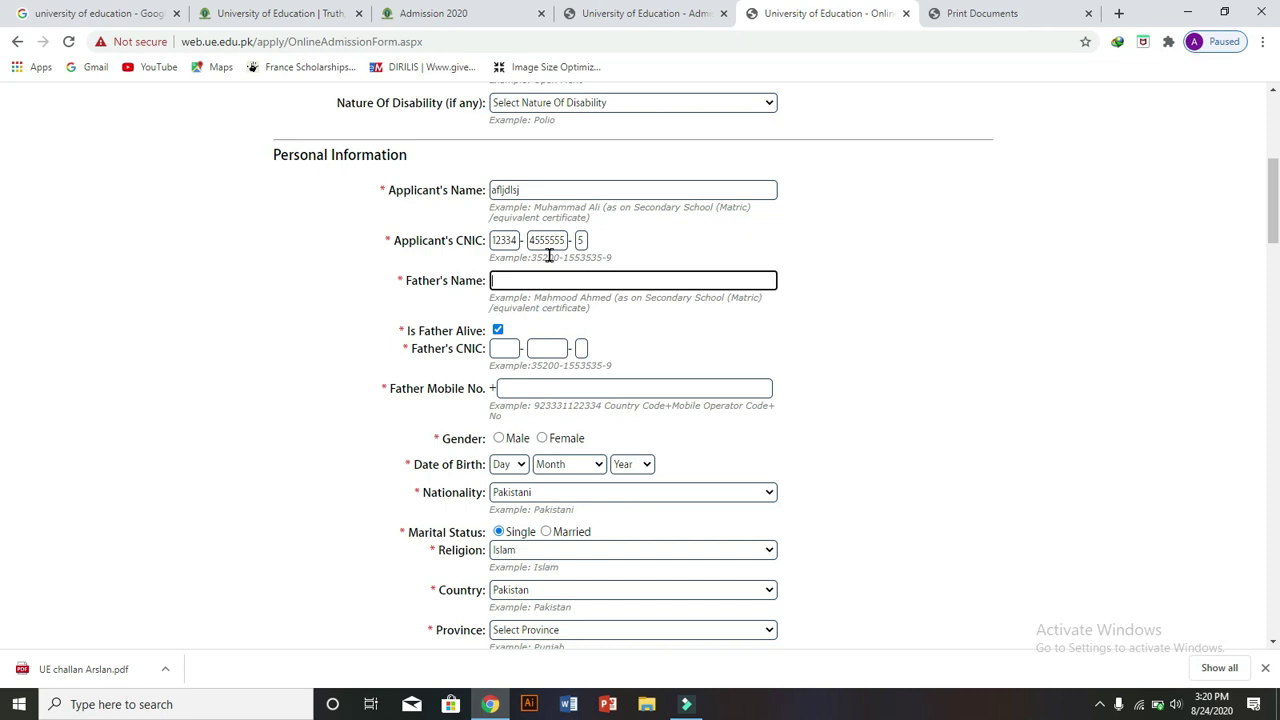
type("eioduei")
left_click(504, 347)
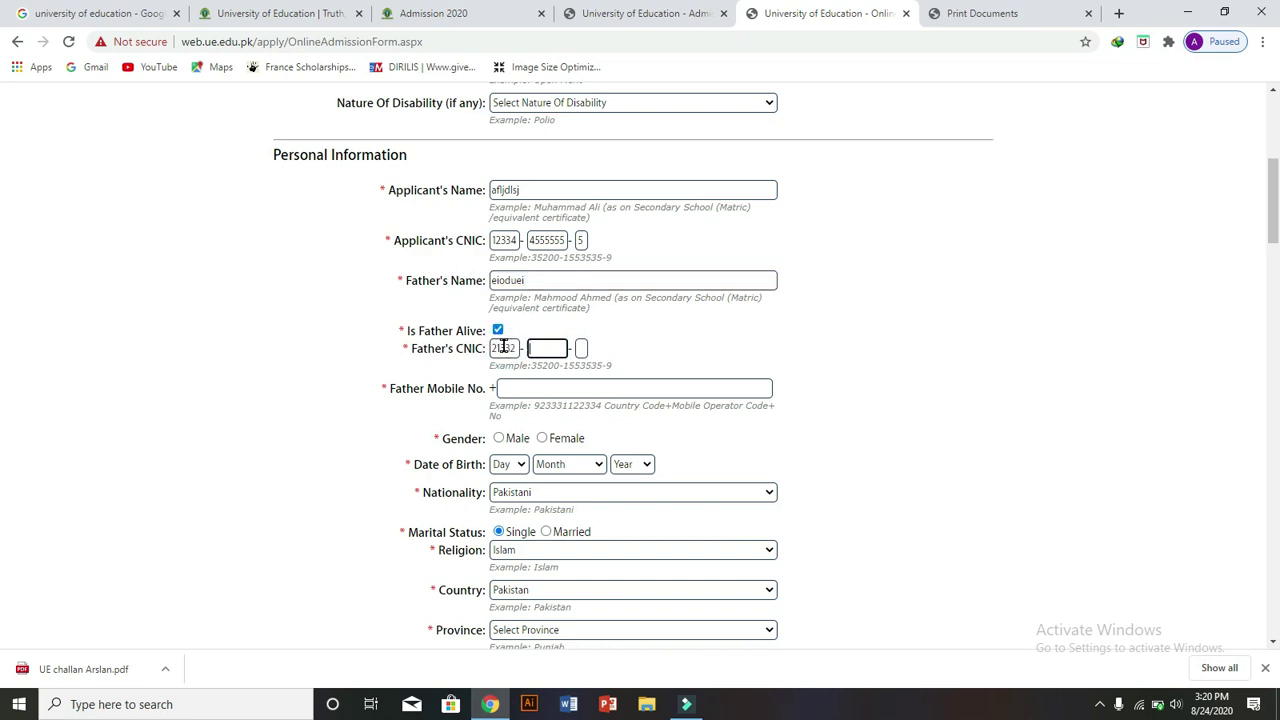
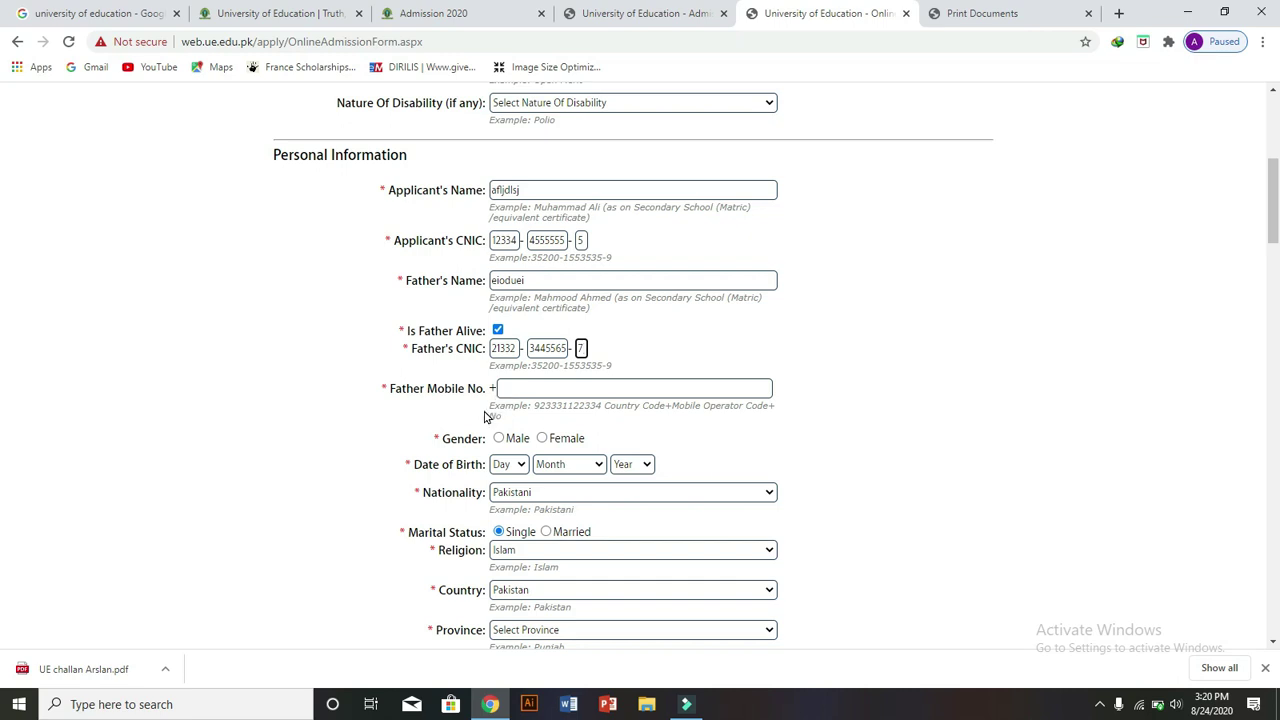
left_click(408, 382)
left_click_drag(422, 388, 540, 388)
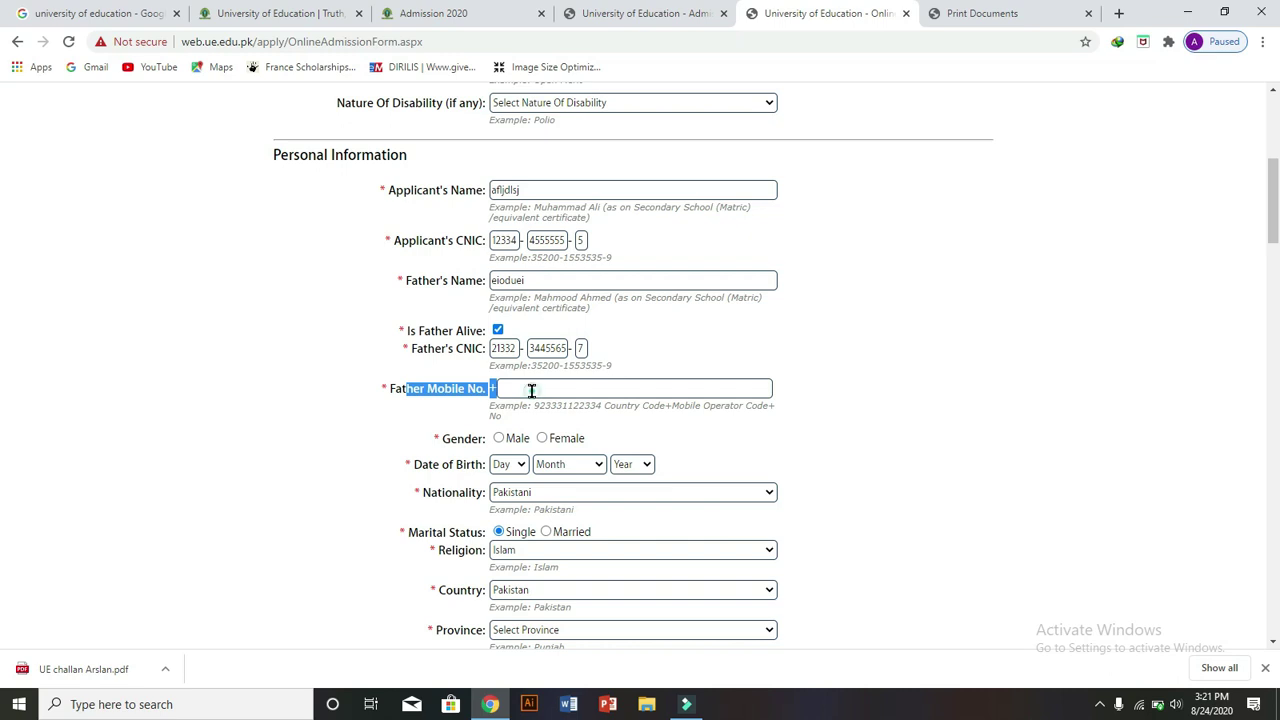
- Enter the father's mobile number, mark gender as Male, and trigger the 12-digit validation warning
left_click(531, 390)
type("2356")
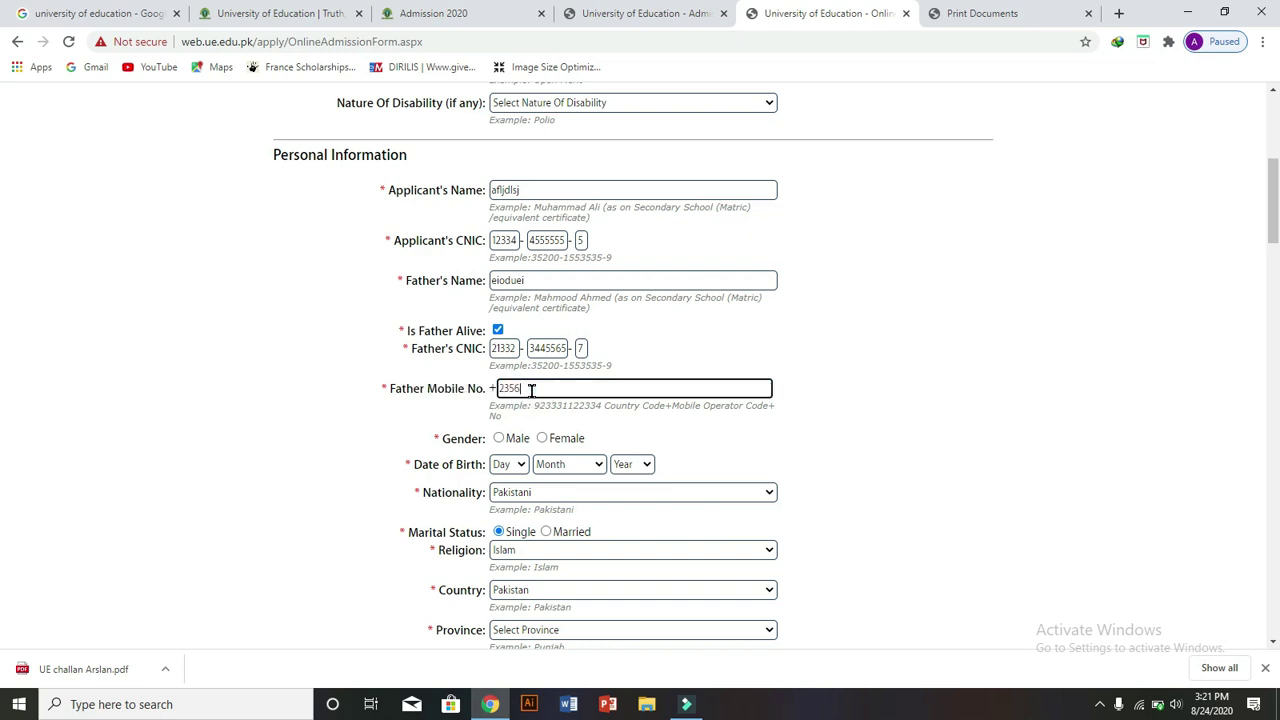
left_click(499, 439)
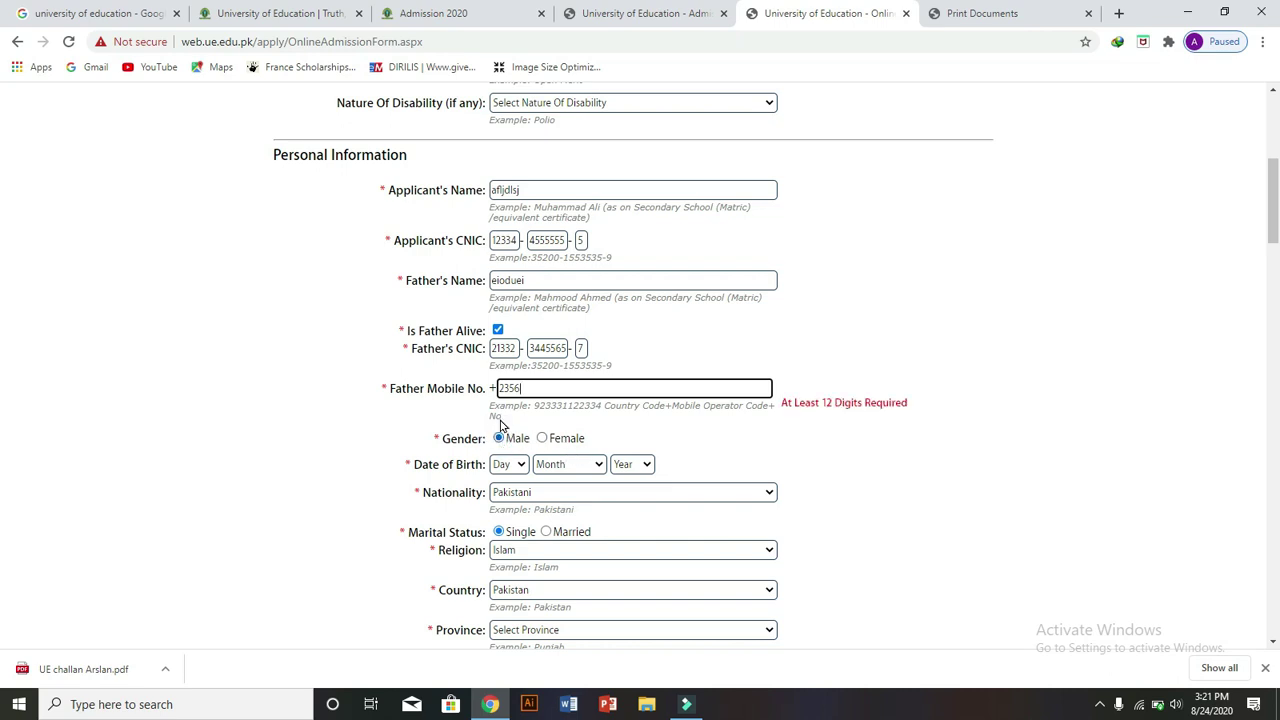
left_click(603, 387)
left_click_drag(783, 400, 918, 402)
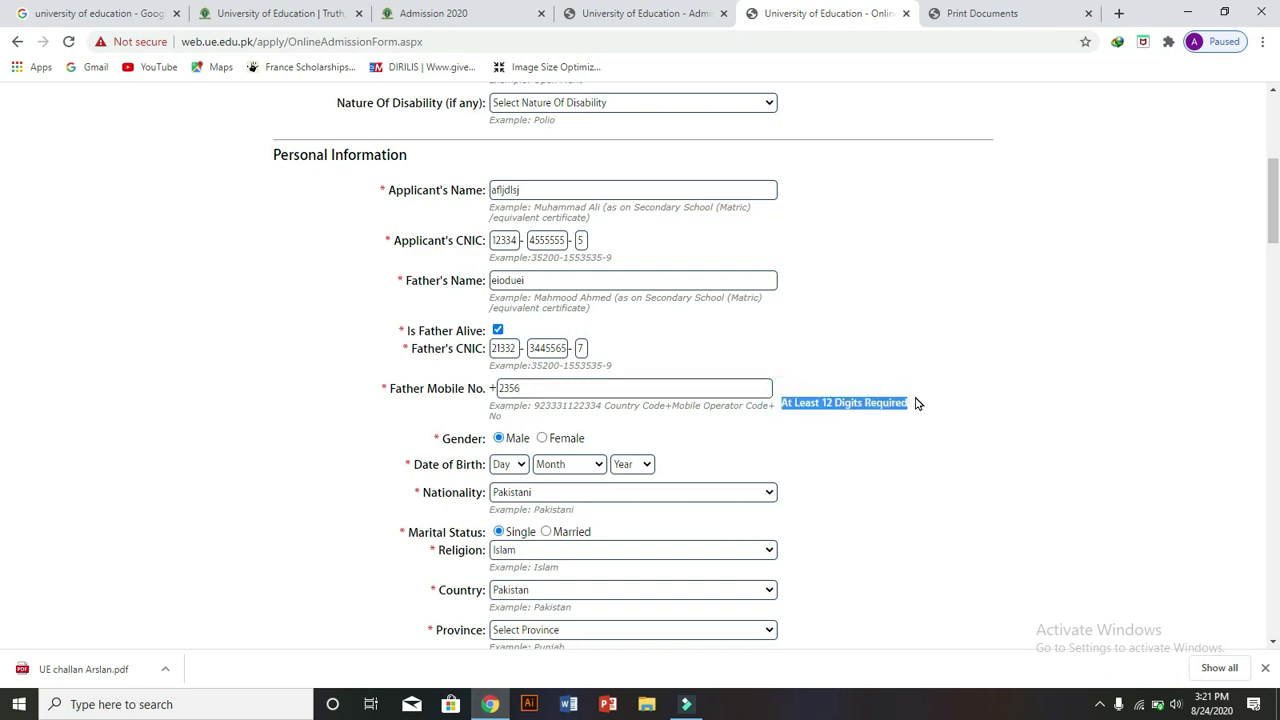
left_click(600, 390)
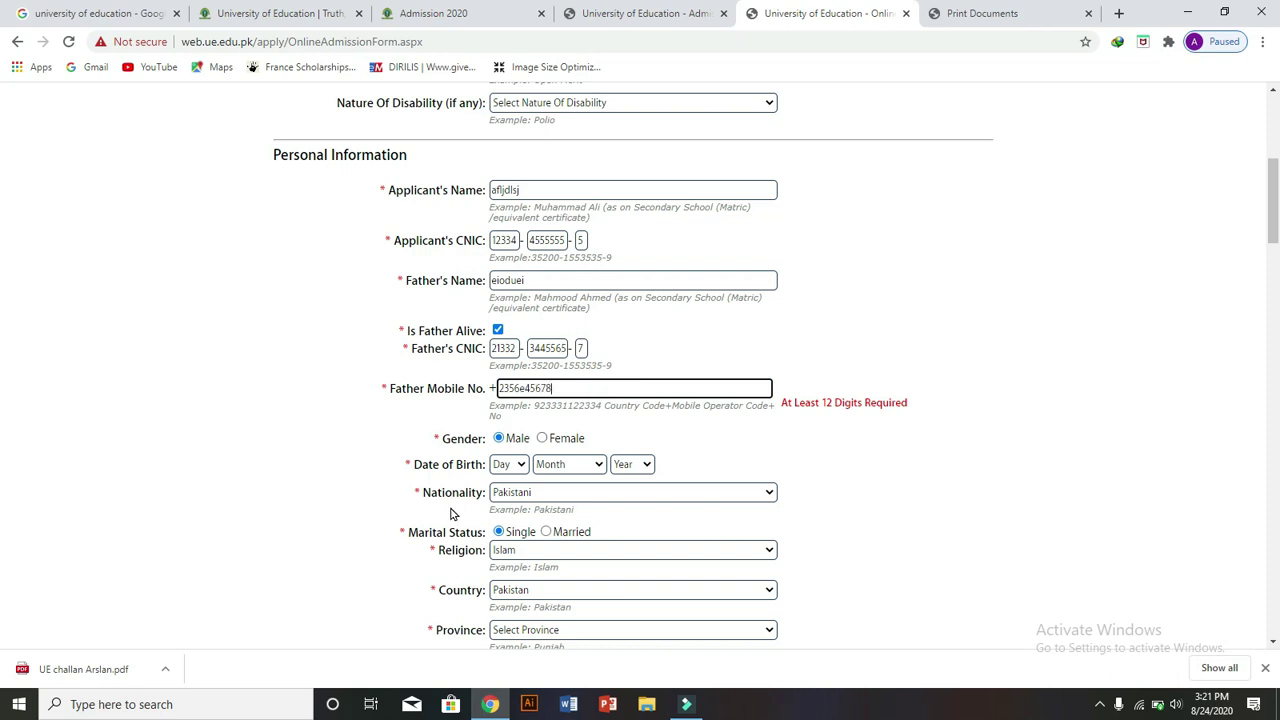
left_click(414, 457)
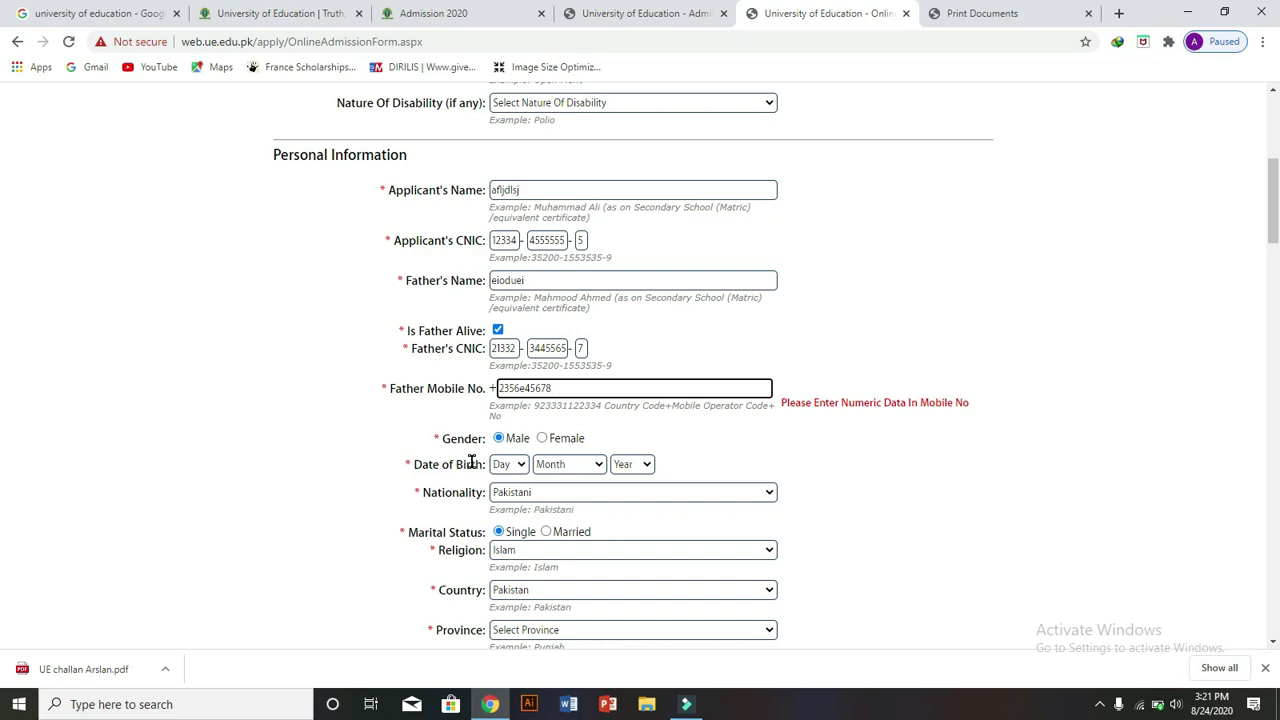
- Look through the Date of Birth Day, Month and Year lists without choosing a date
left_click_drag(482, 464, 409, 464)
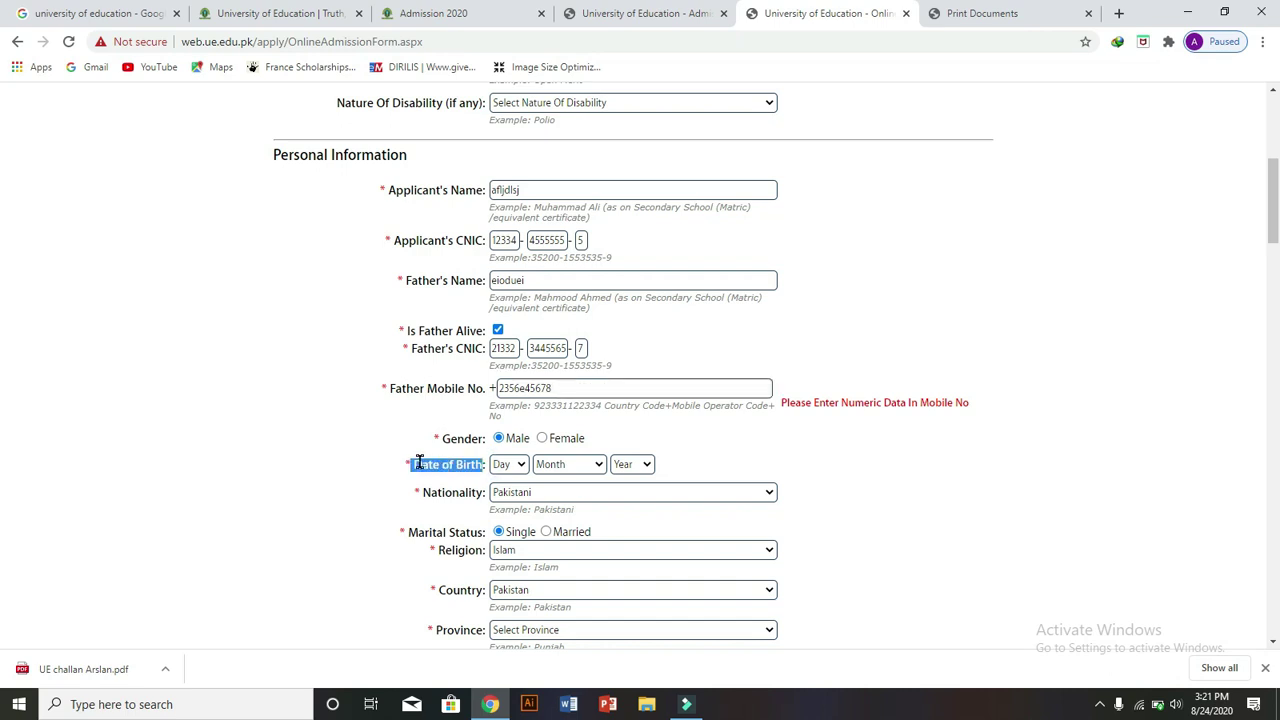
left_click(517, 470)
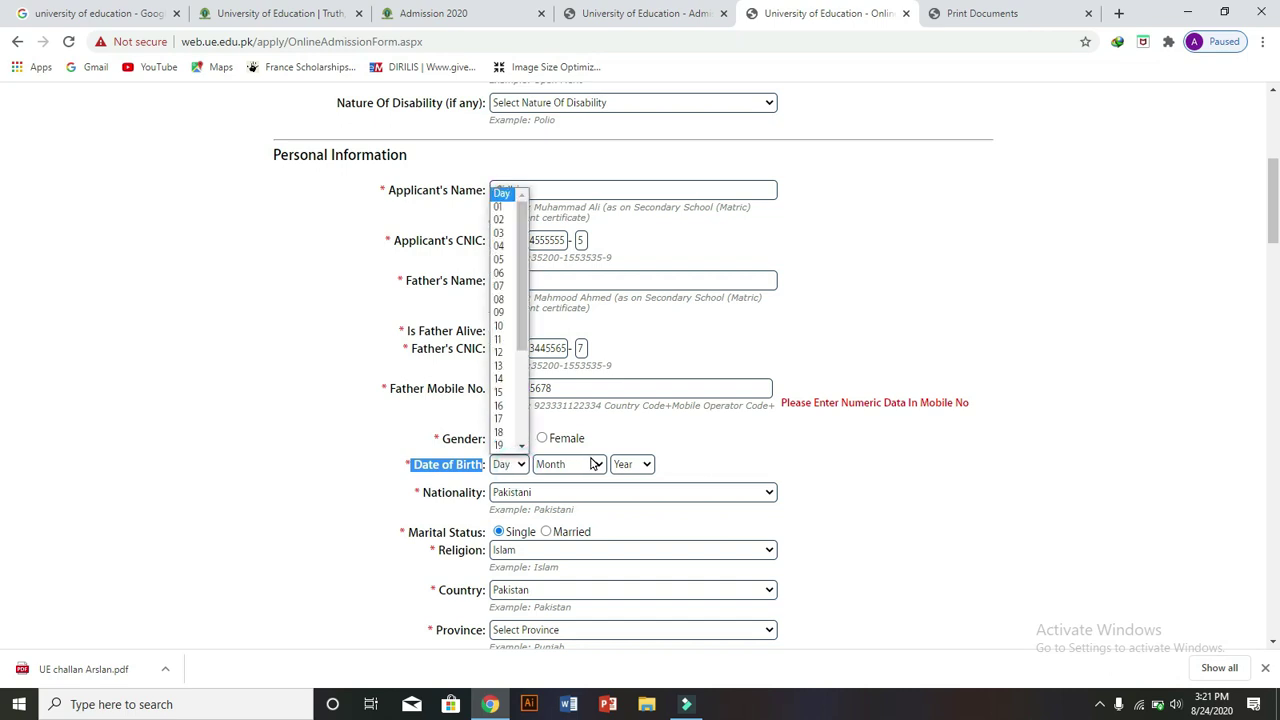
left_click(594, 464)
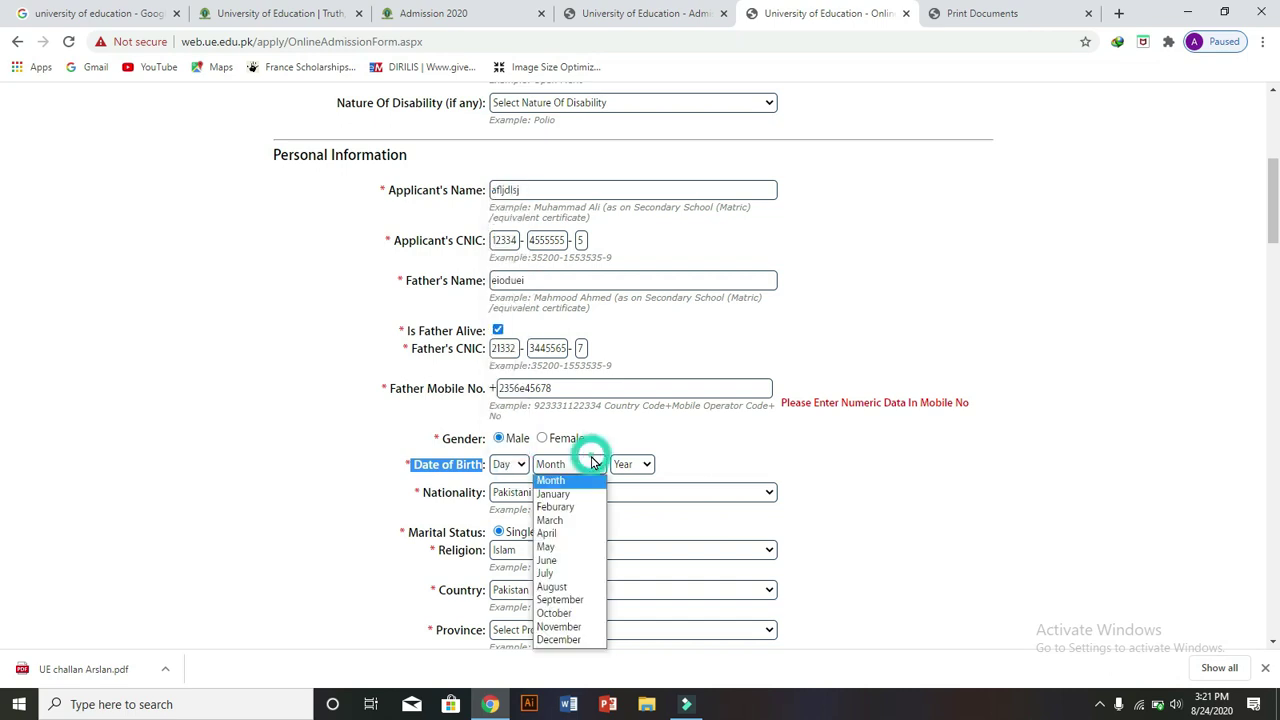
left_click(649, 464)
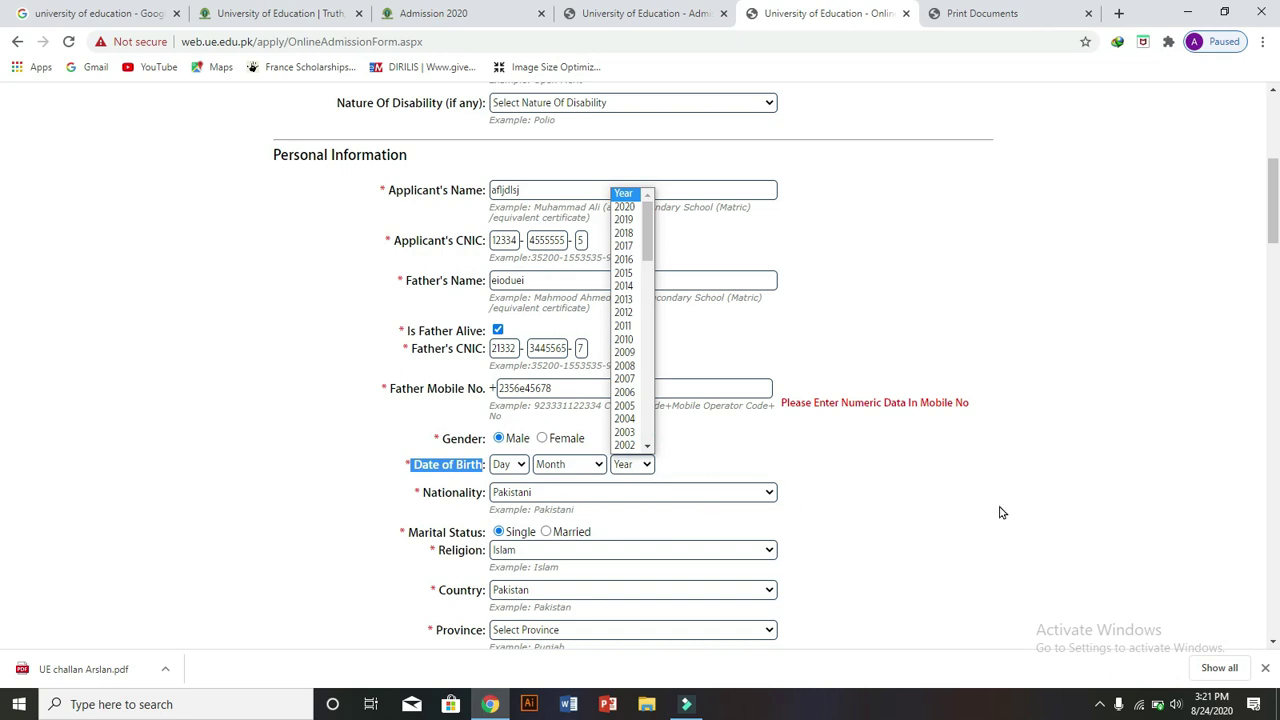
left_click(3, 199)
- Review Nationality, Marital Status, Religion (kept as Islam), Country and Province, leaving them unchanged
scroll(3, 210, "down", 3)
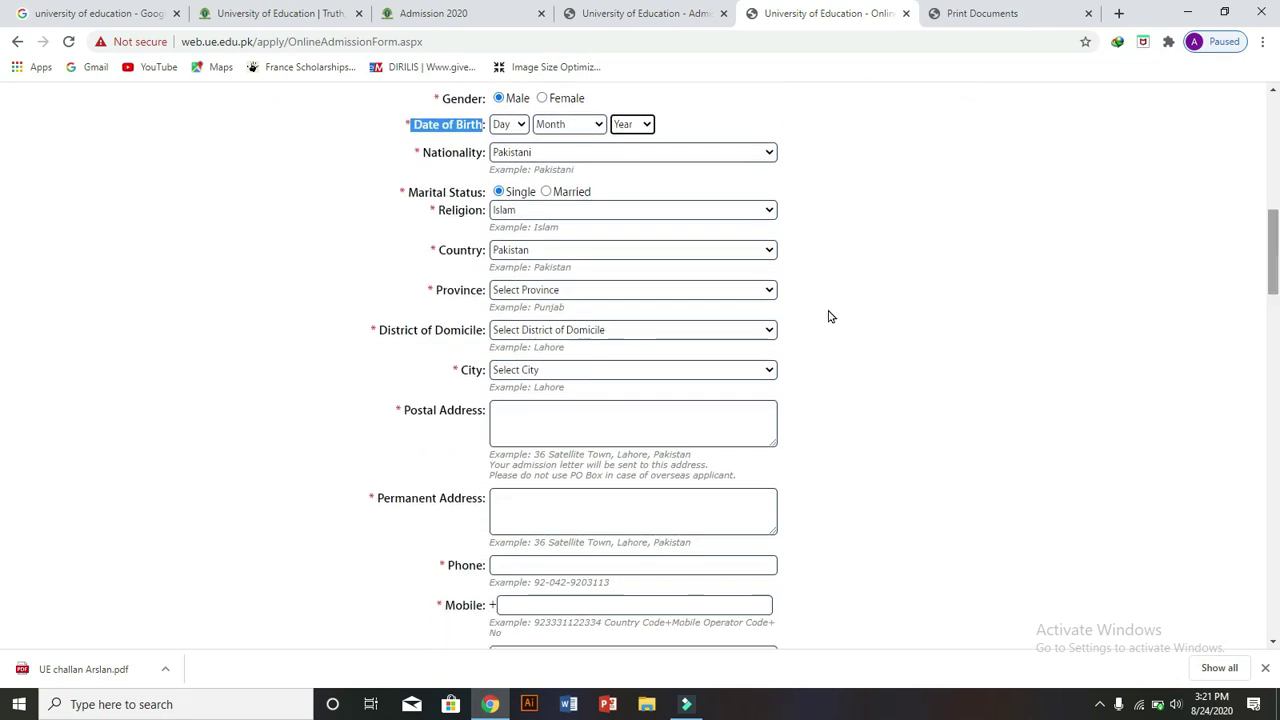
left_click(421, 155)
left_click_drag(421, 155, 474, 169)
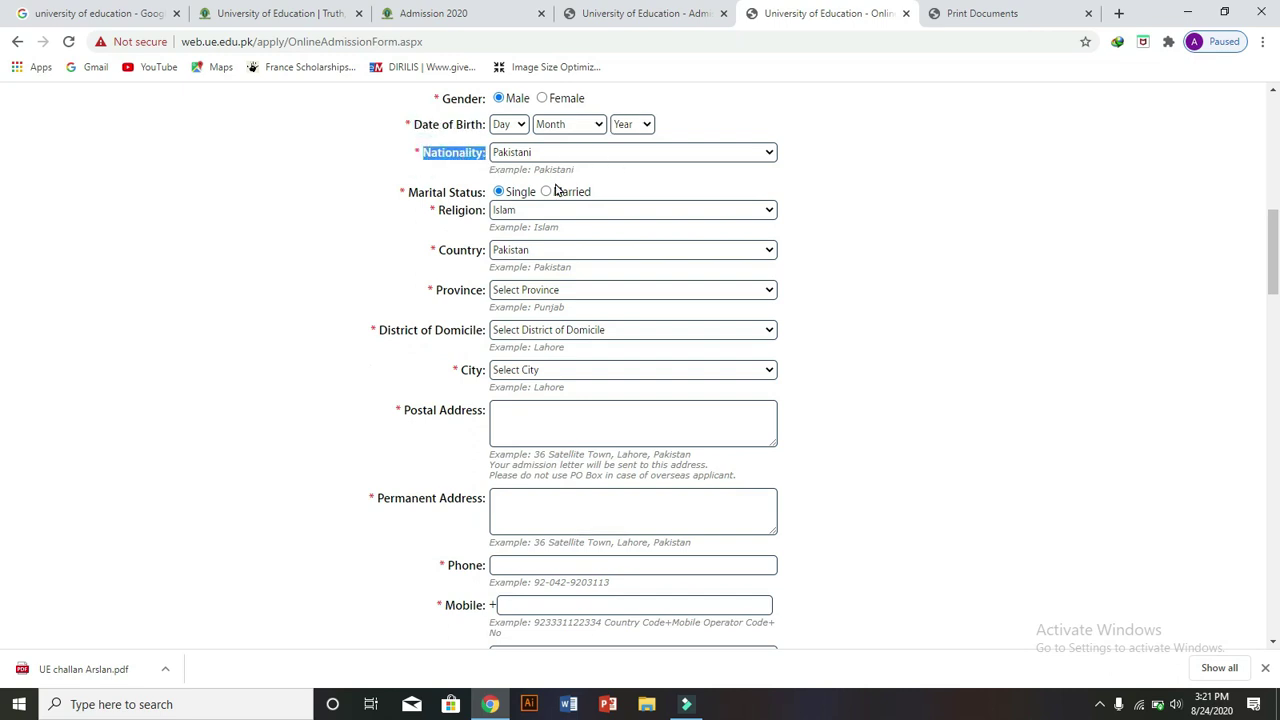
left_click_drag(405, 191, 483, 194)
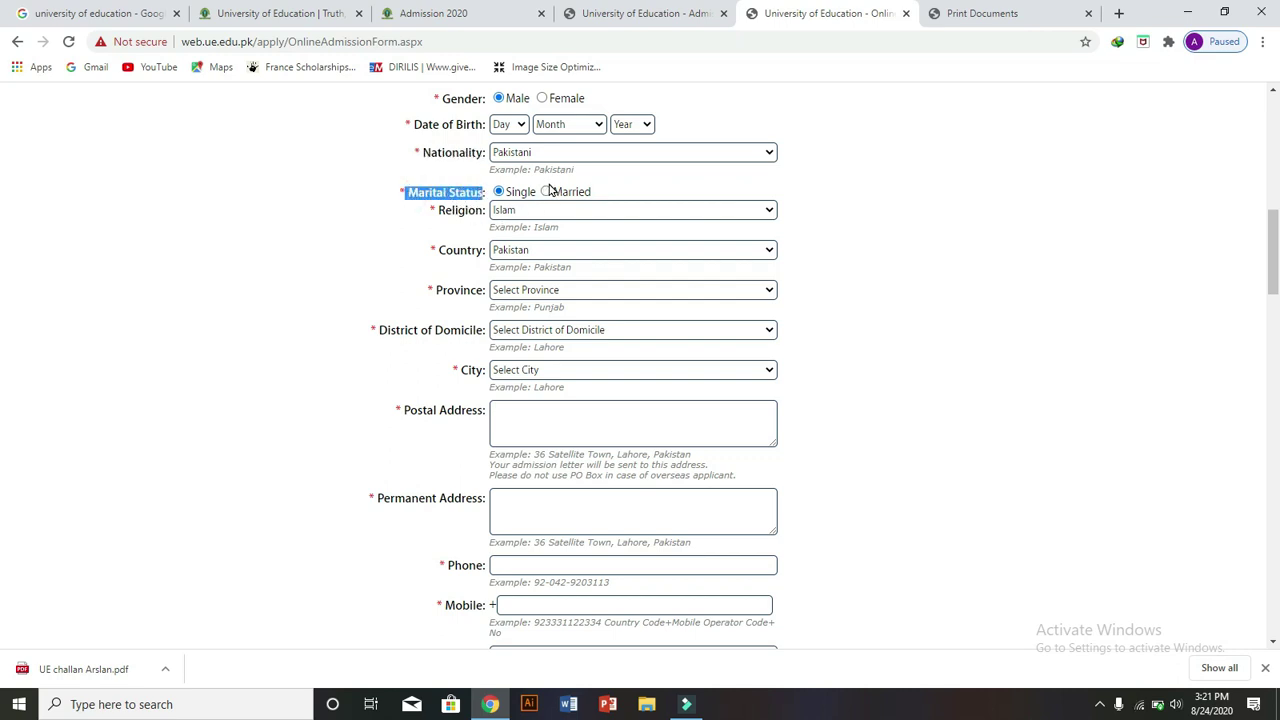
left_click_drag(437, 207, 476, 214)
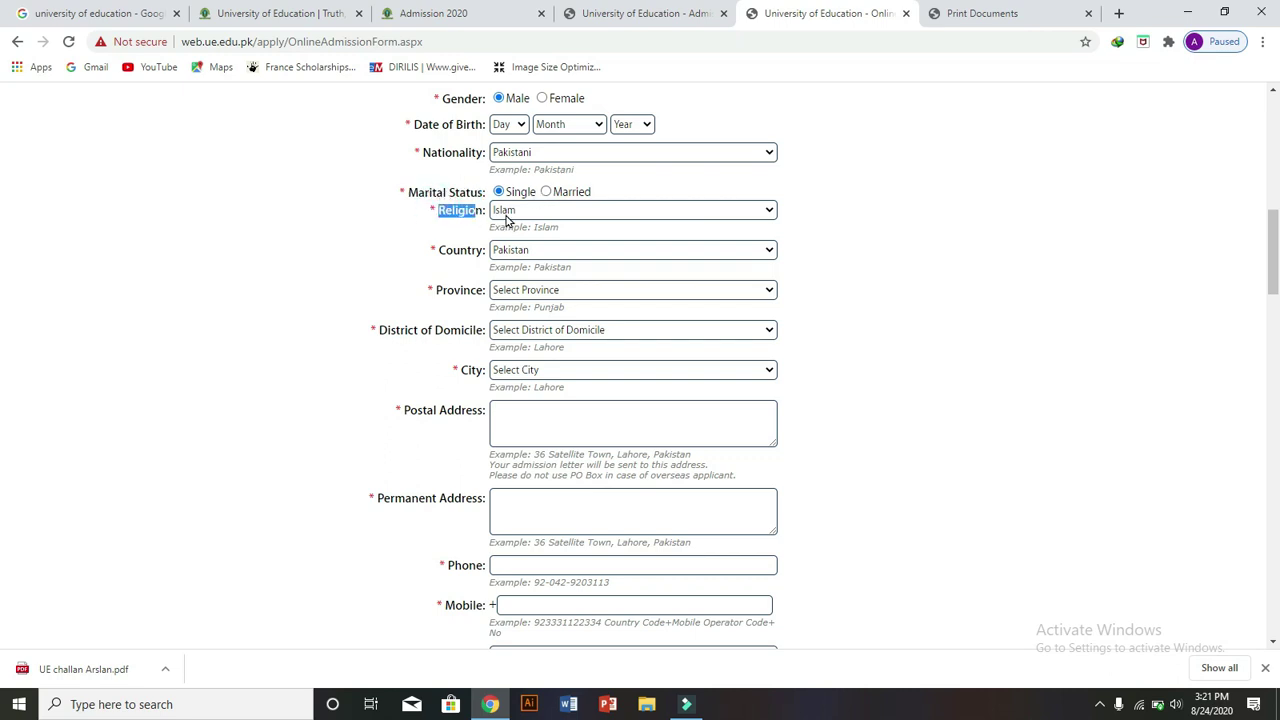
left_click(565, 210)
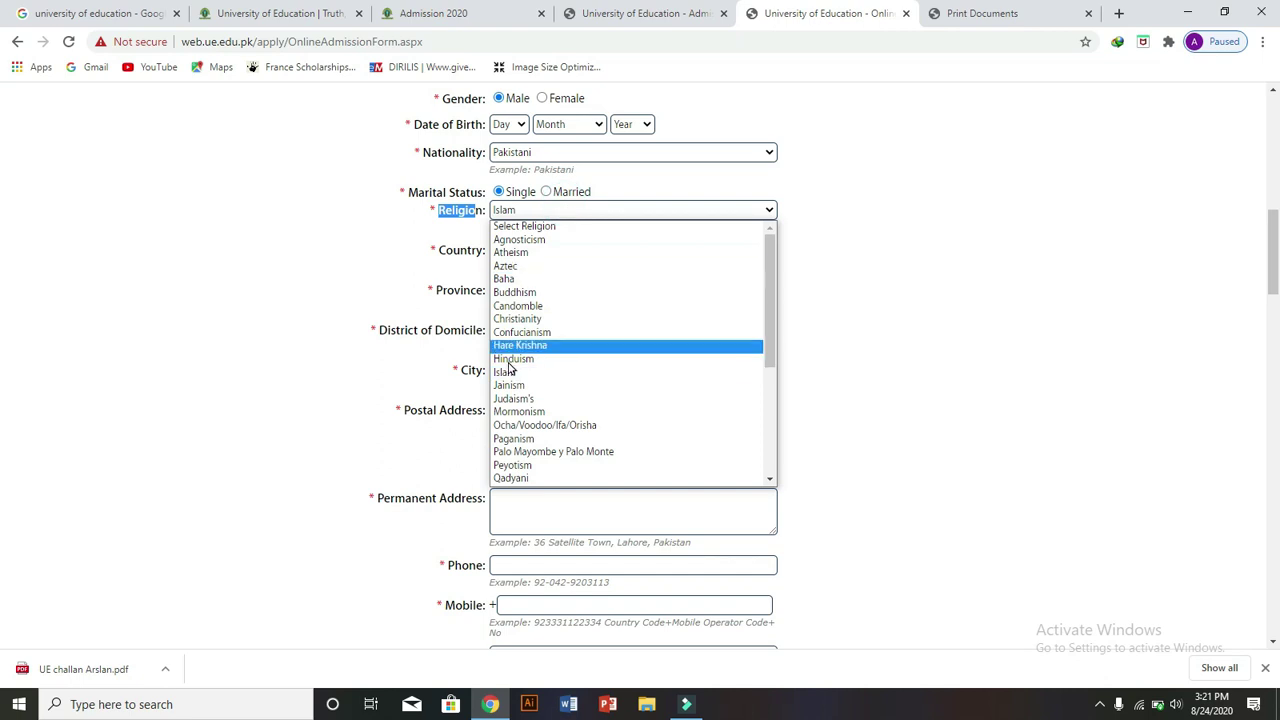
left_click(372, 281)
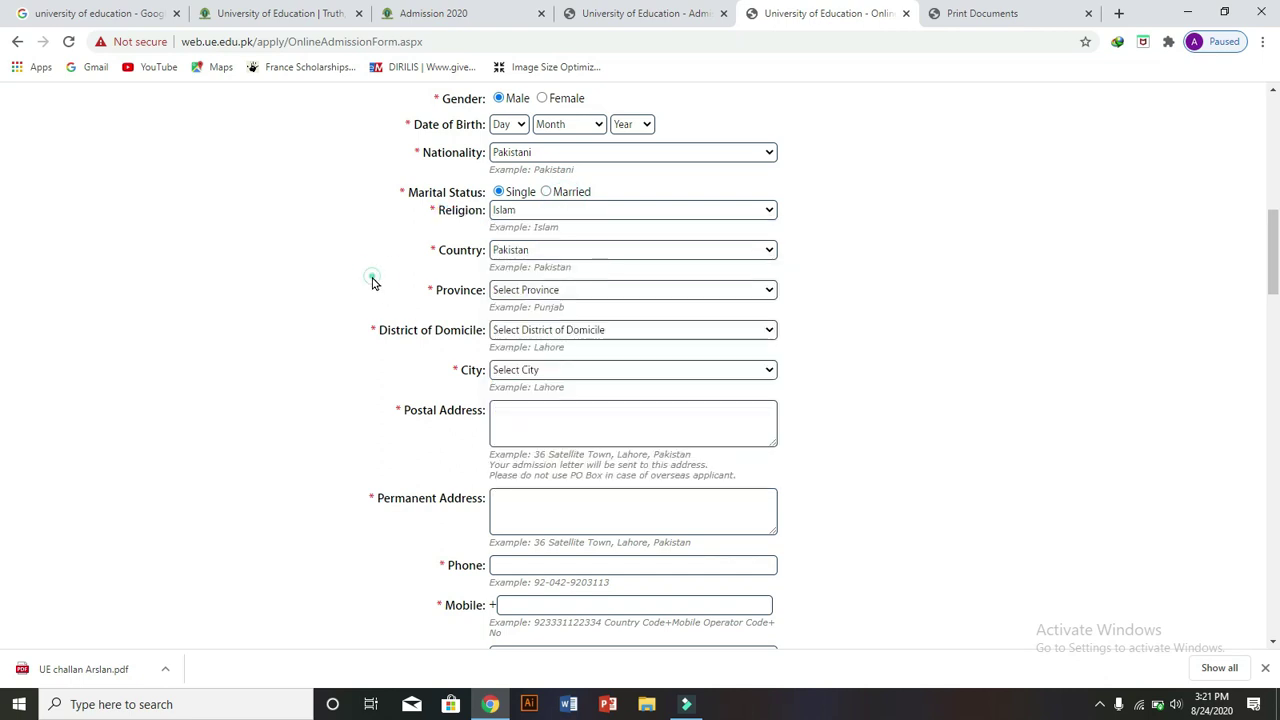
left_click(442, 246)
double_click(442, 246)
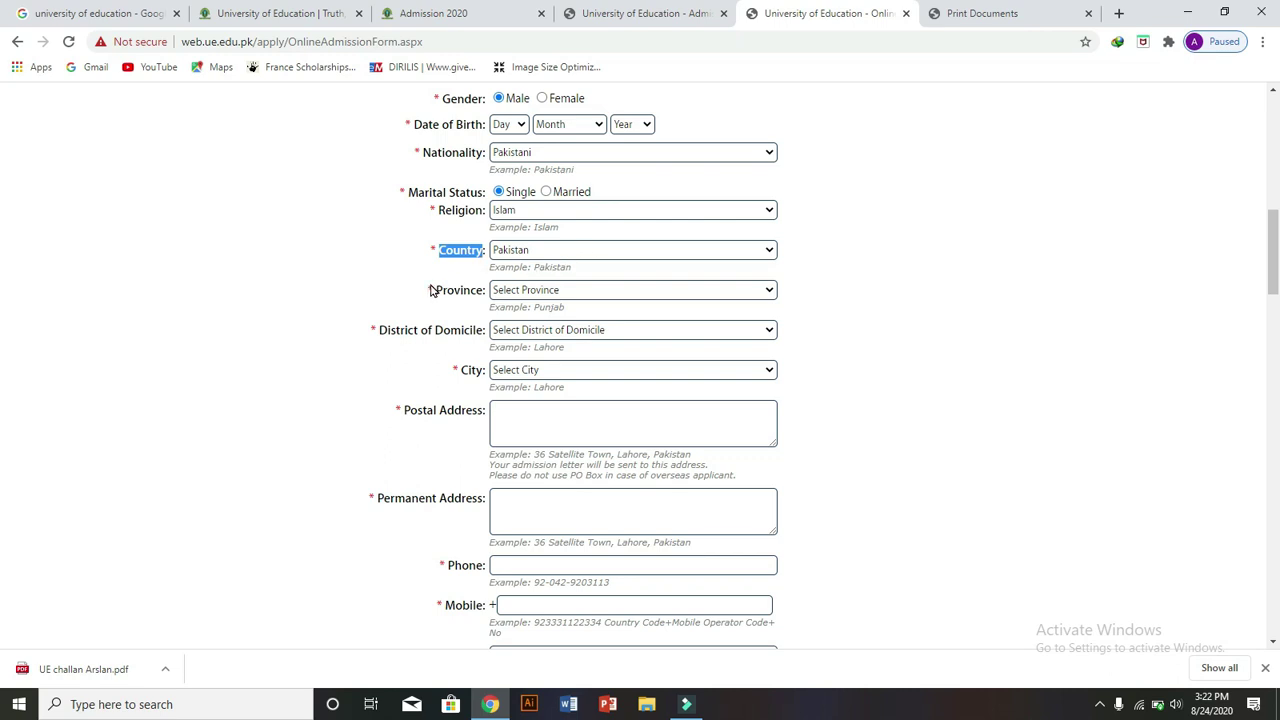
left_click_drag(432, 290, 492, 290)
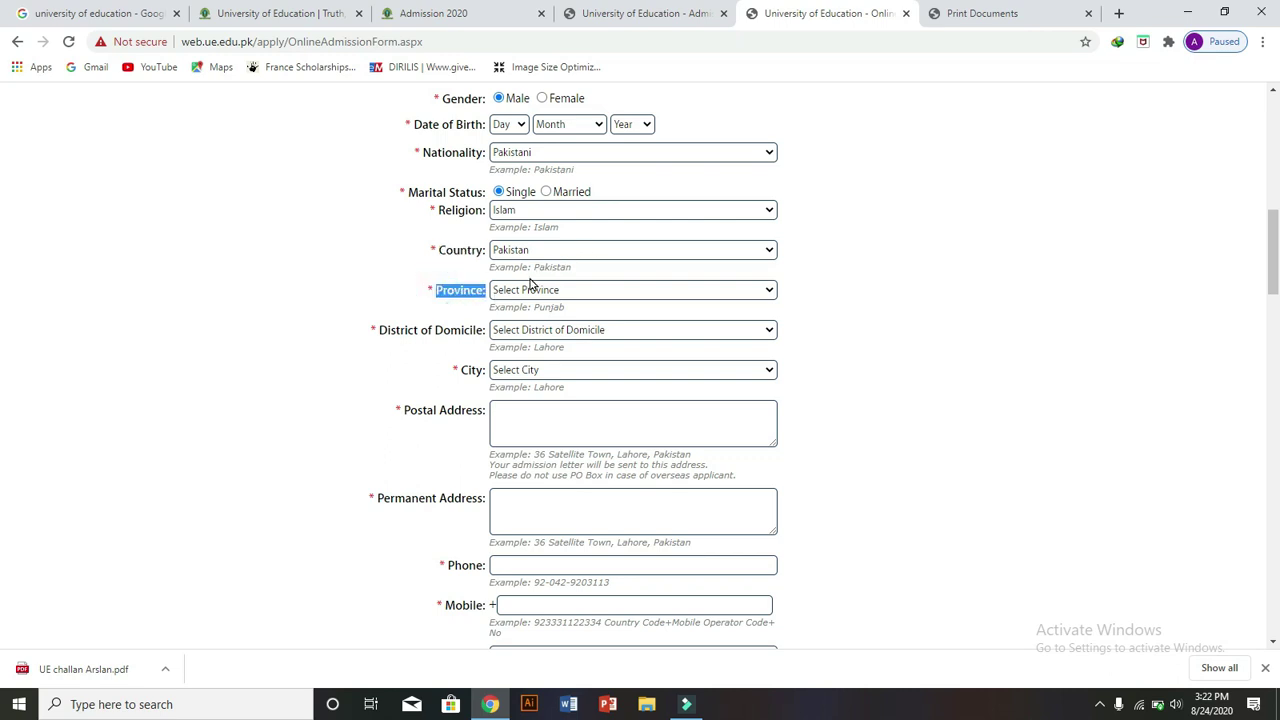
left_click(626, 289)
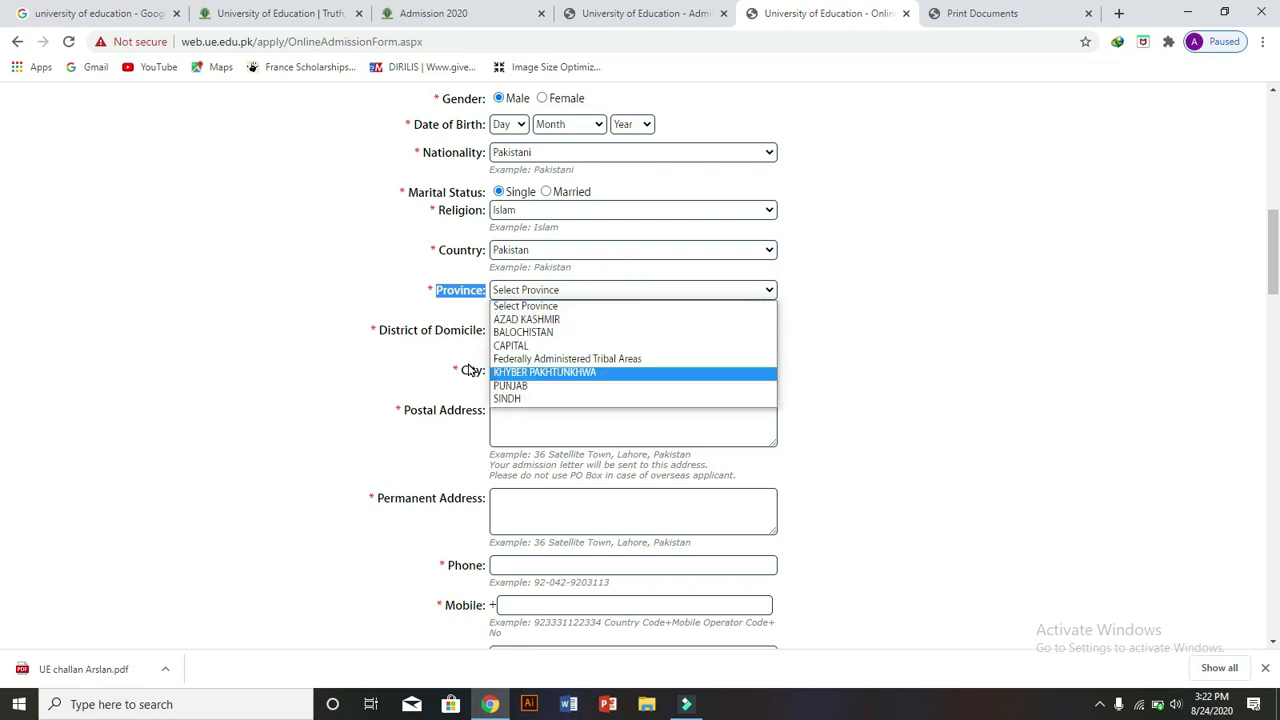
left_click(335, 351)
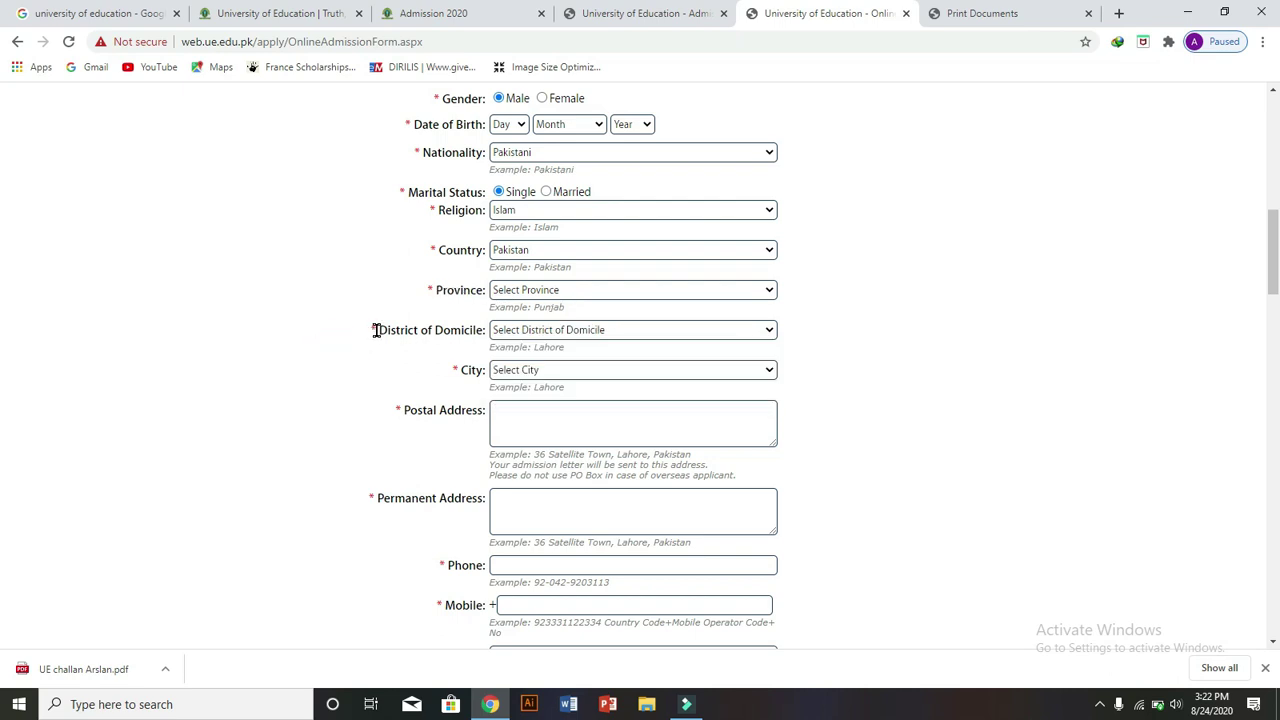
- Set District of Domicile to Bagh and City to ATTOCK
left_click_drag(375, 330, 475, 330)
left_click(553, 331)
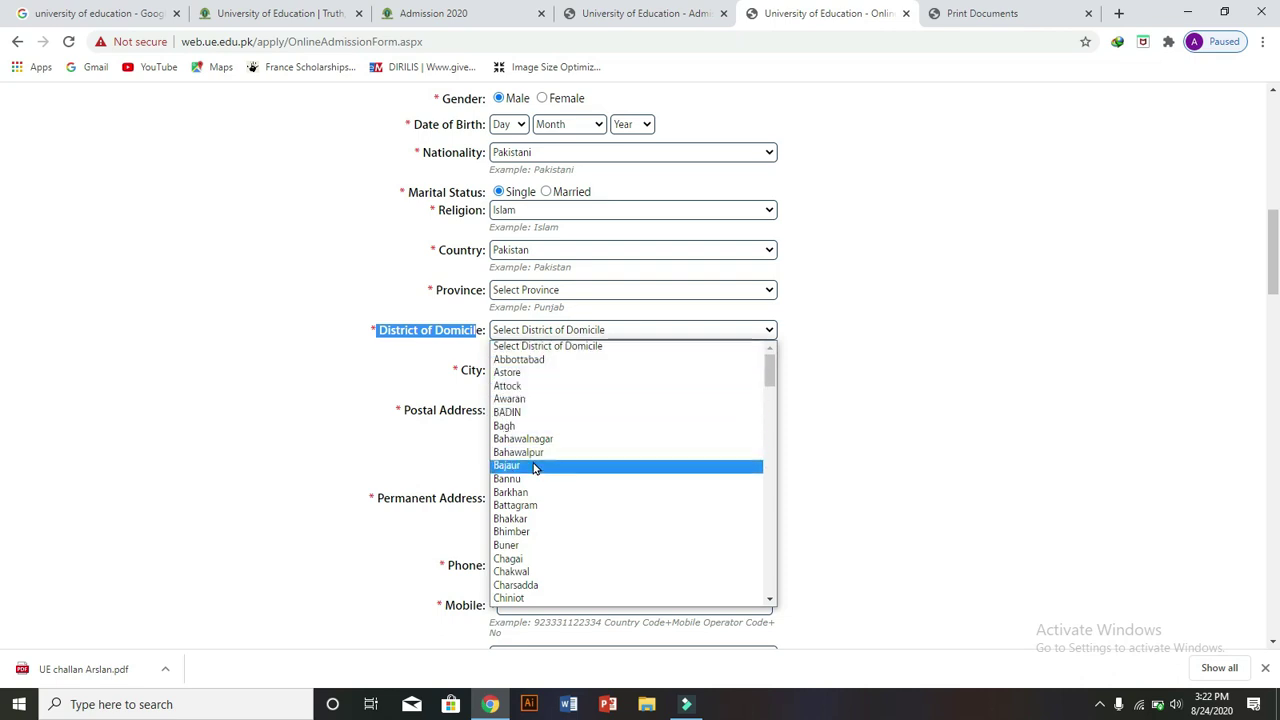
left_click(522, 425)
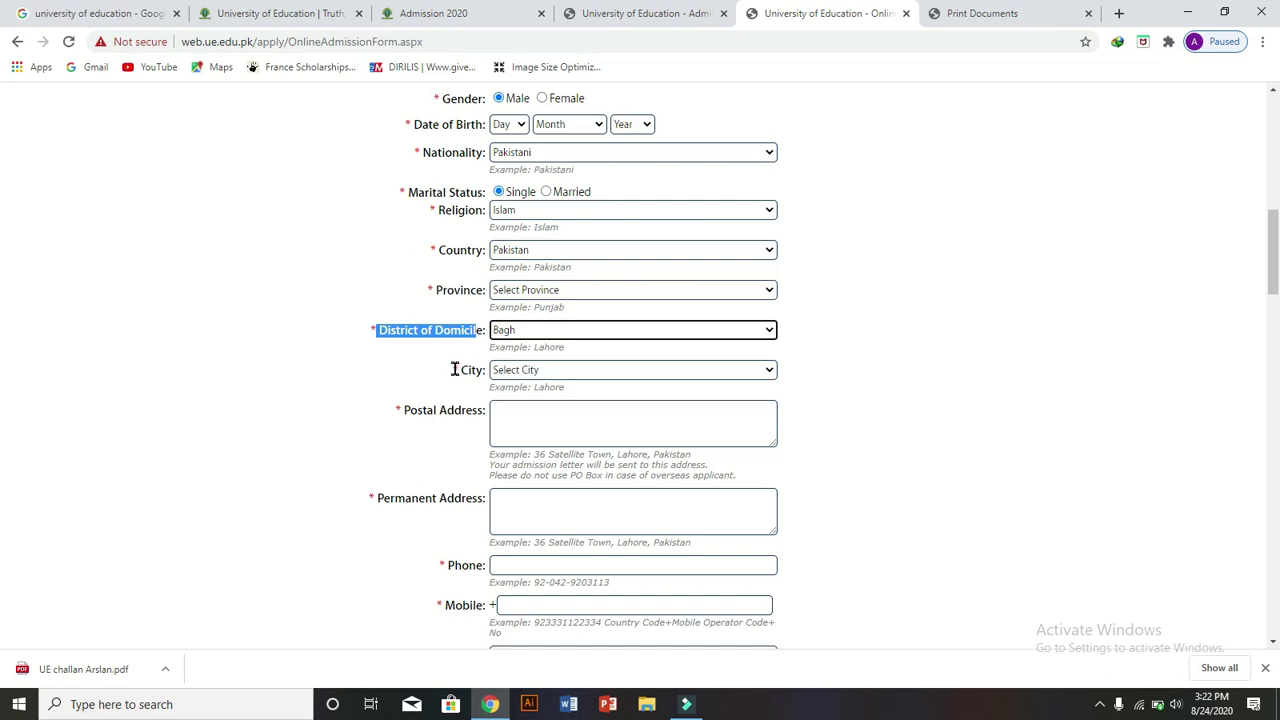
left_click_drag(455, 369, 522, 382)
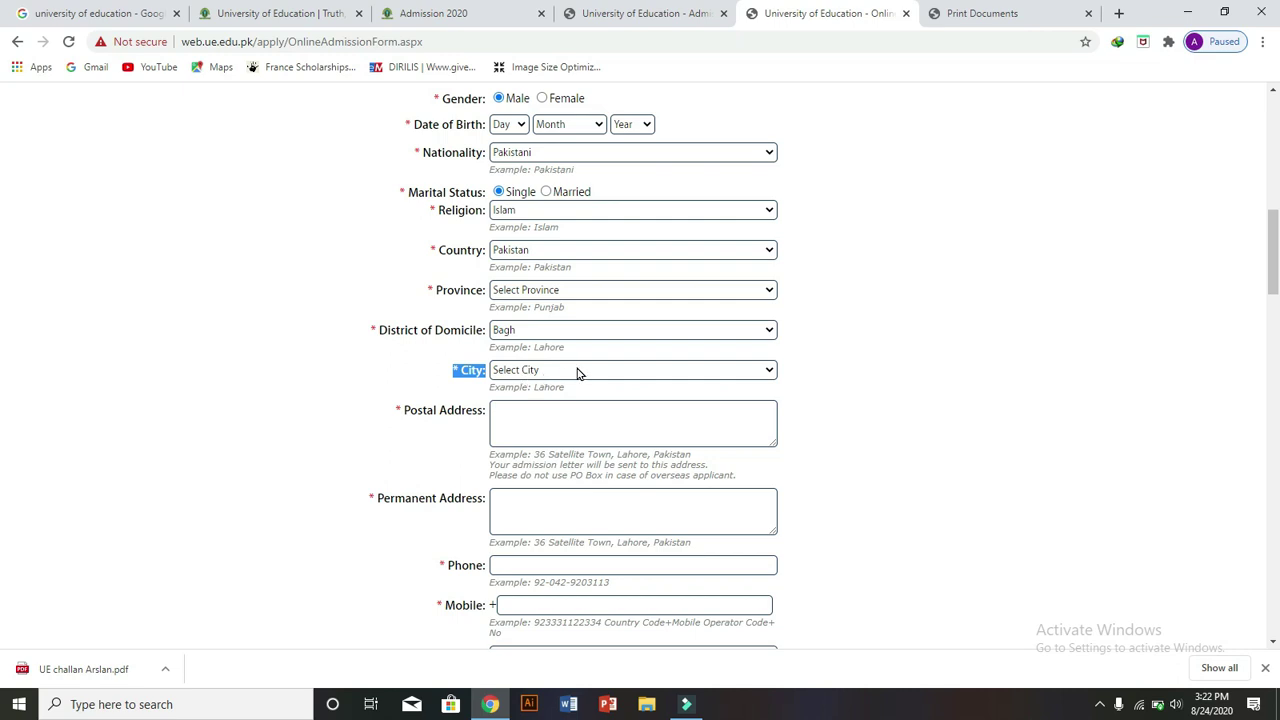
left_click(577, 370)
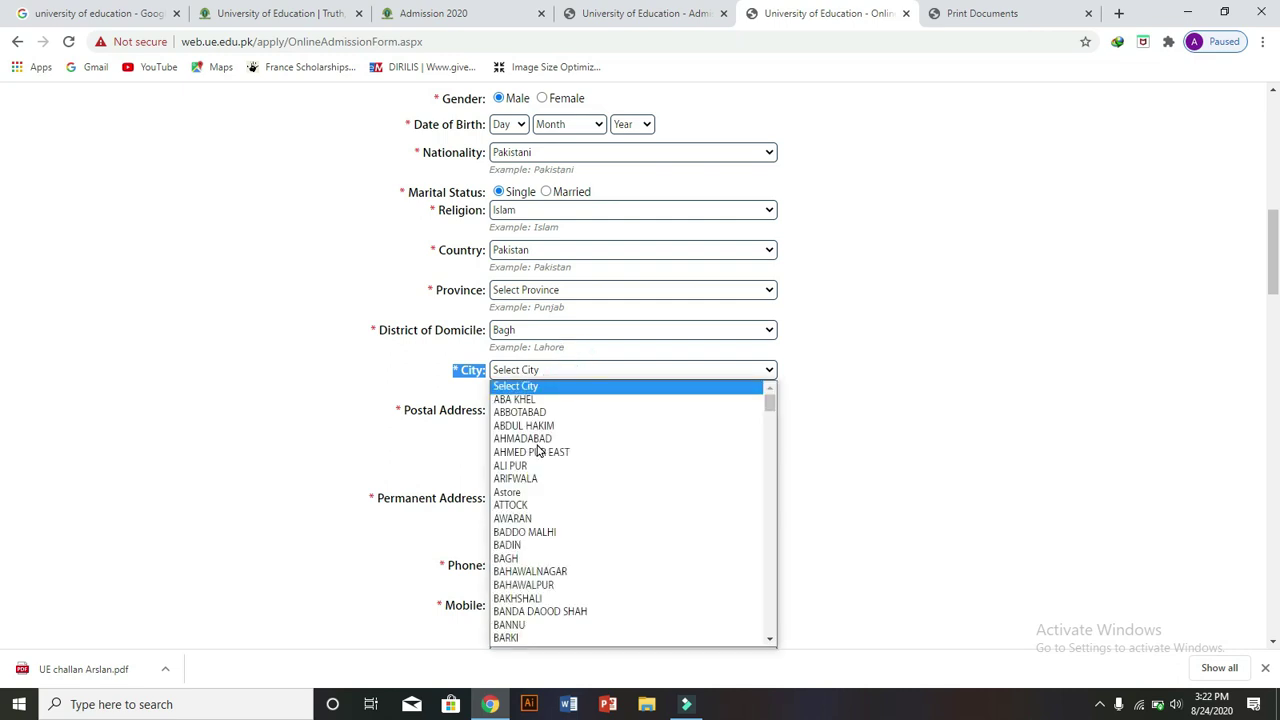
left_click(515, 507)
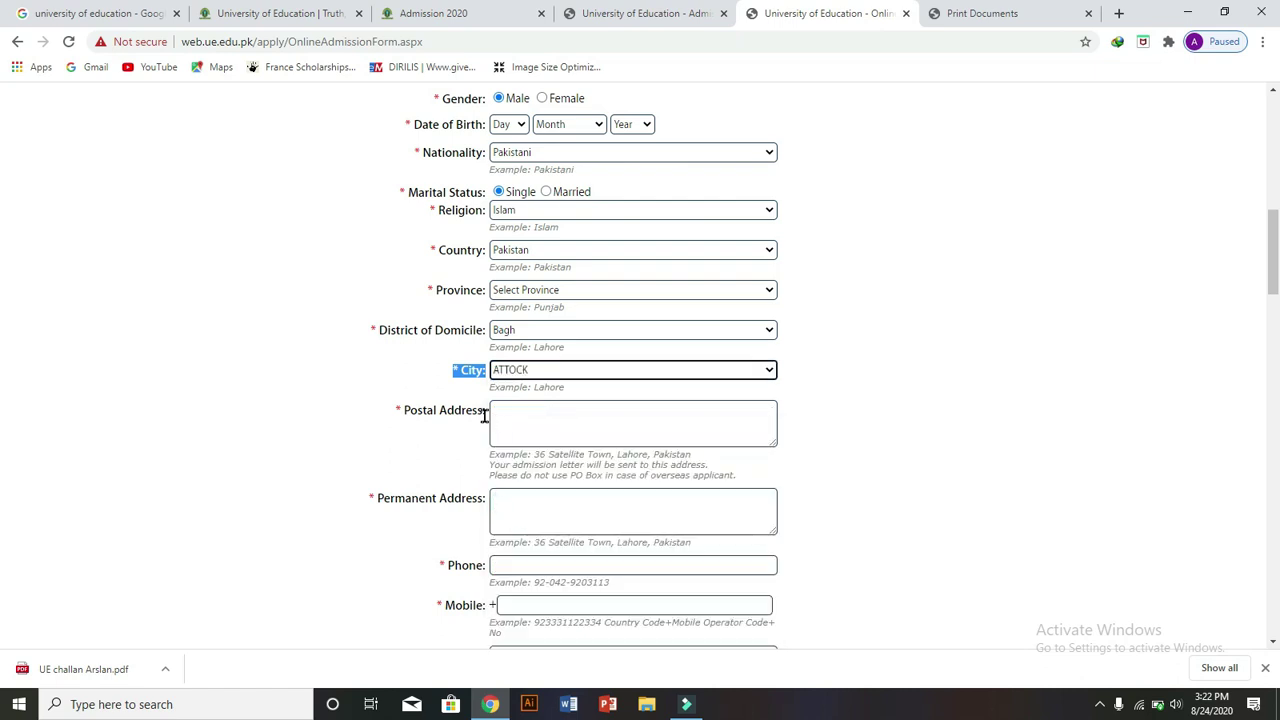
- Type a postal address and paste the same text into Permanent Address
left_click(507, 420)
type("utrdholjolyojom")
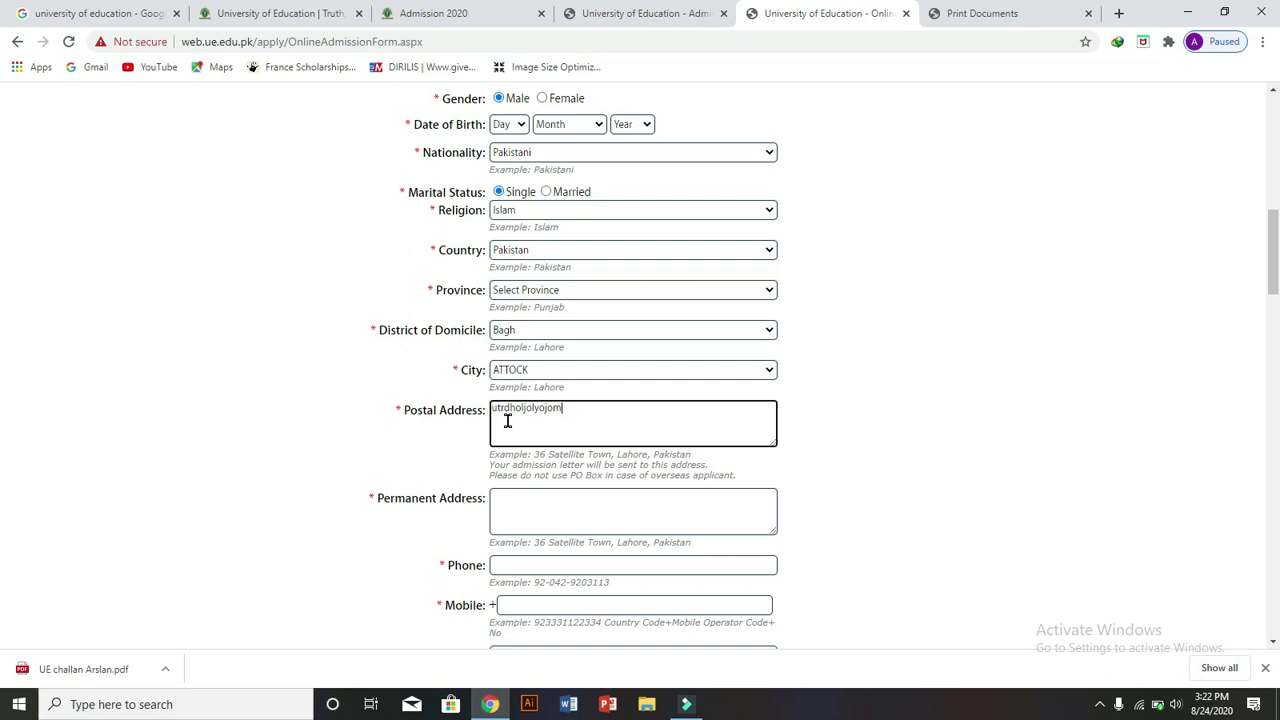
type(" iilkjolkpll yrkipohg")
left_click(517, 522)
type("utrdholjolyojom iilkjolkpll yrkipohg")
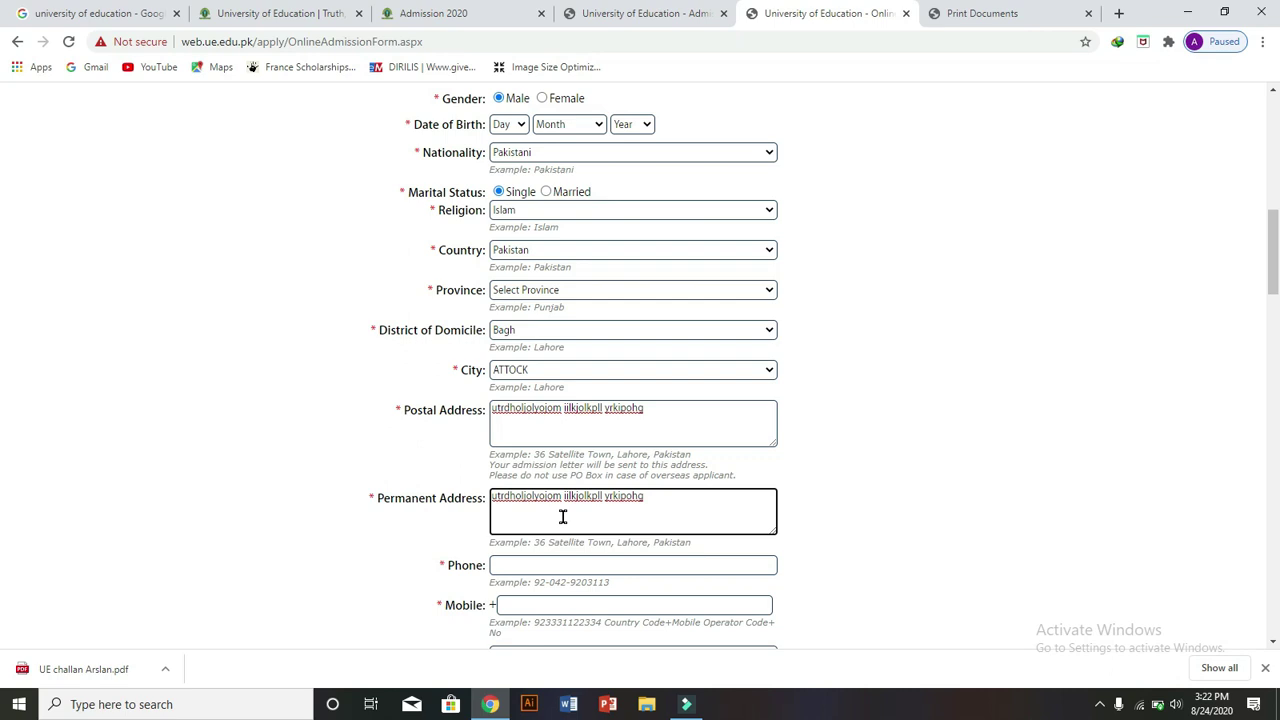
- Enter a phone number and a mobile number, then click away to show their validation warnings
left_click_drag(1277, 255, 1277, 284)
scroll(3, 284, "down", 3)
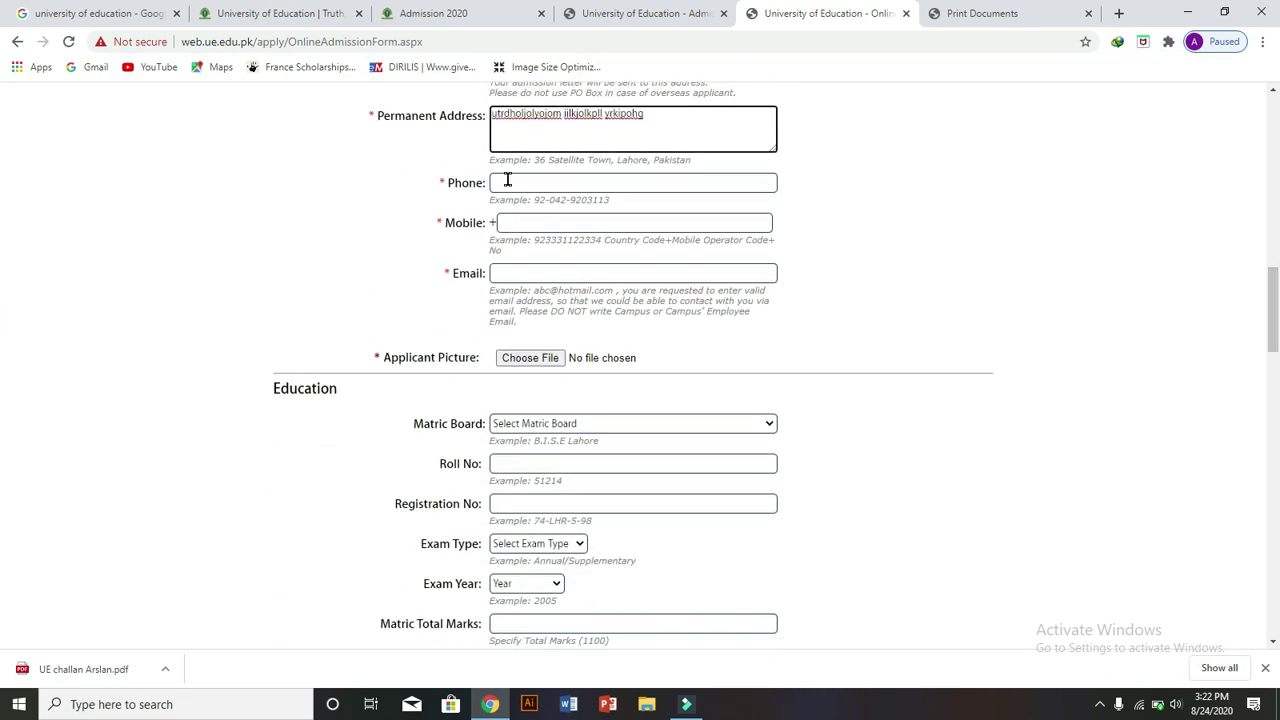
left_click_drag(372, 115, 476, 115)
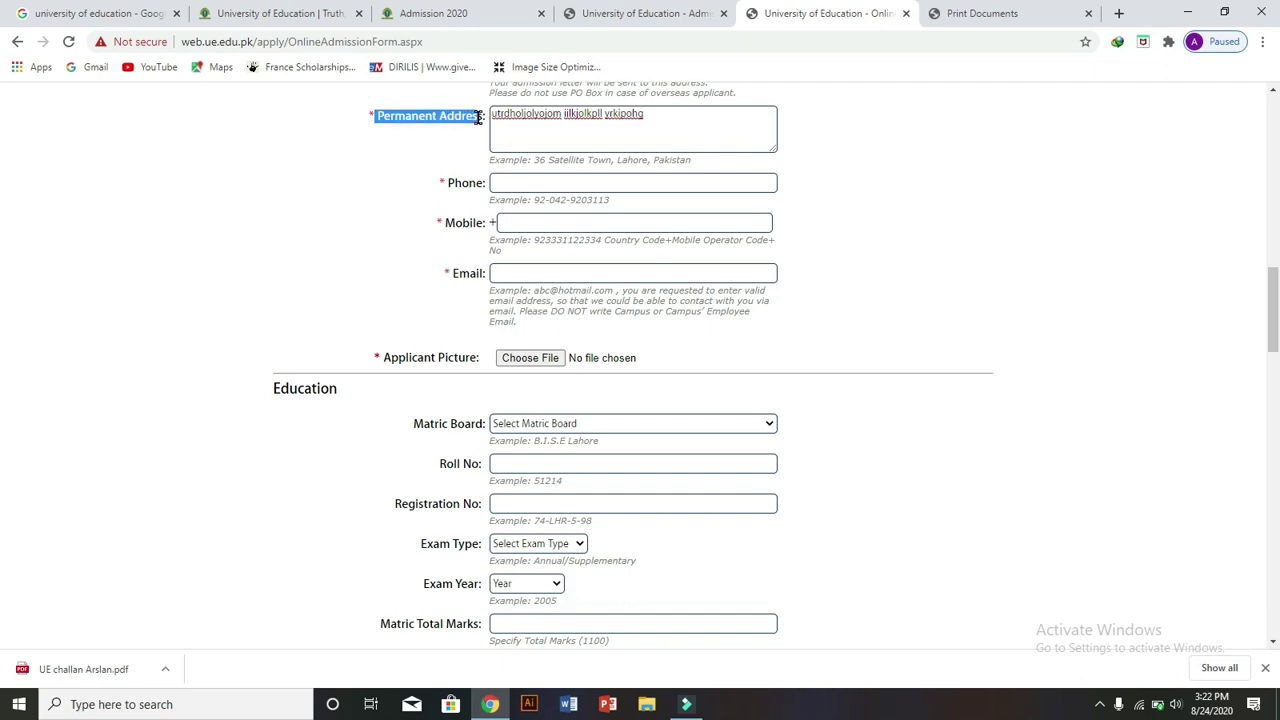
left_click(501, 179)
type("7656edguhikok")
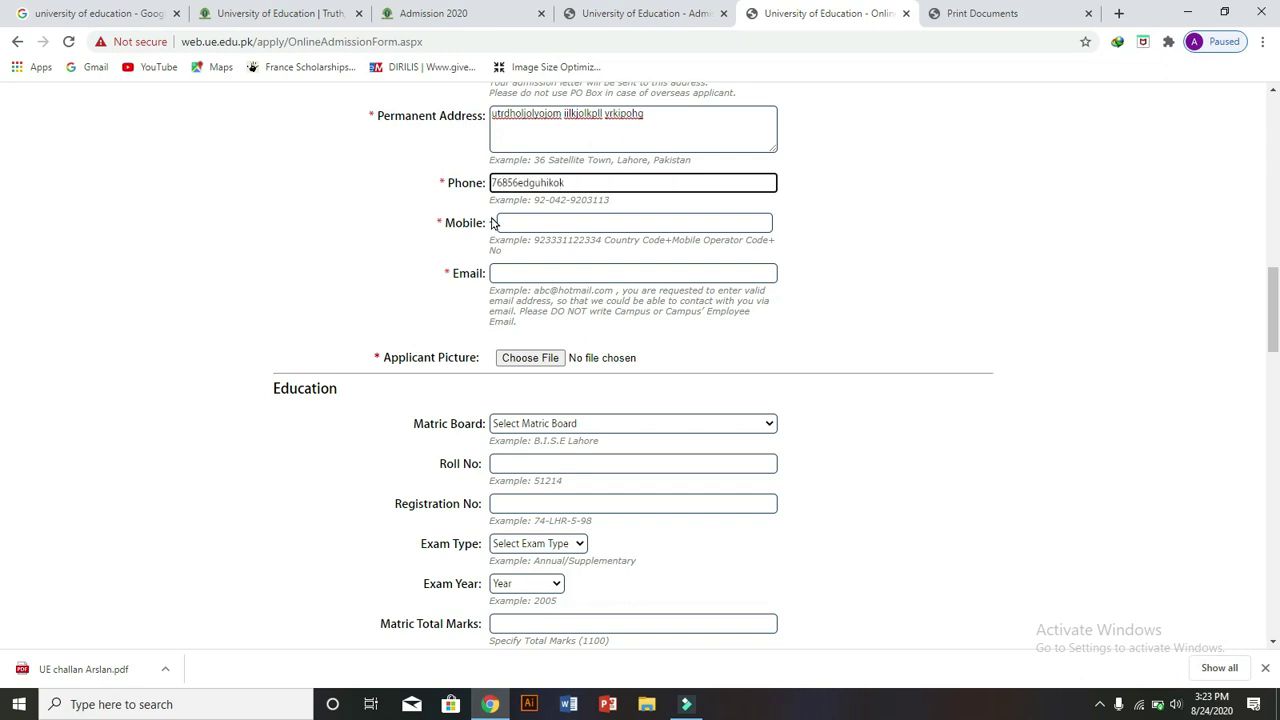
left_click(511, 219)
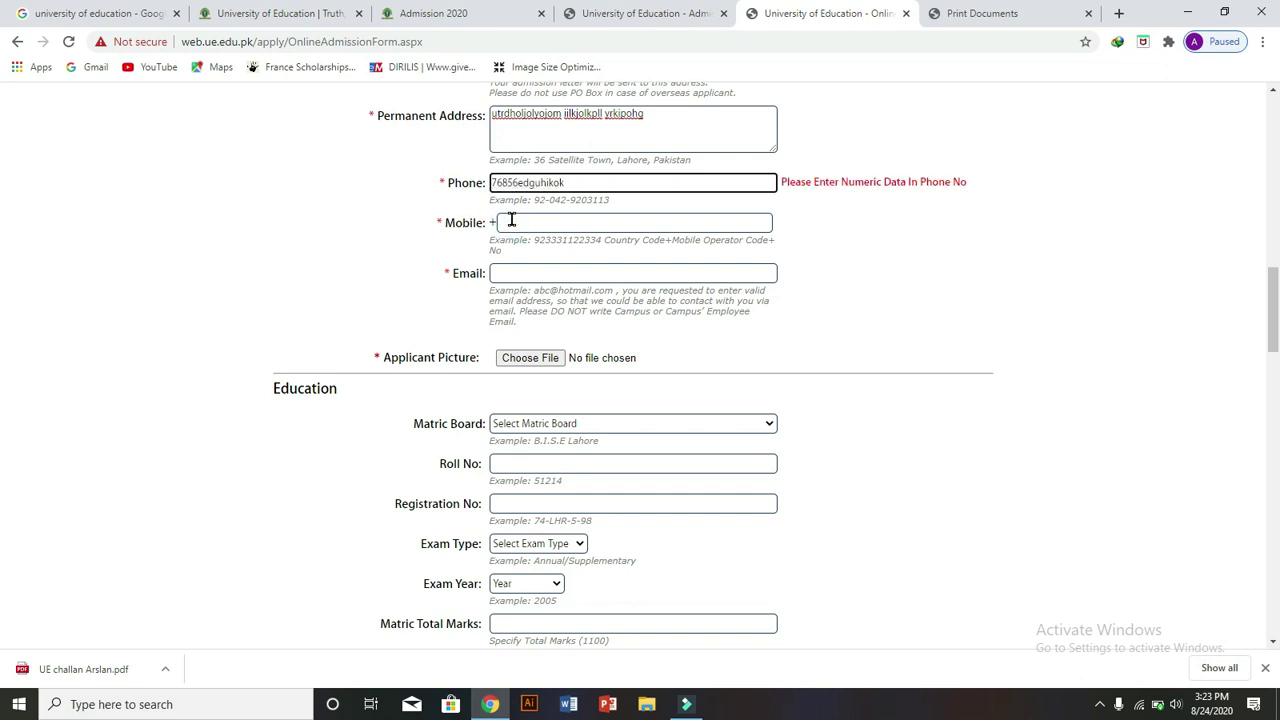
left_click(514, 221)
type("765578877777")
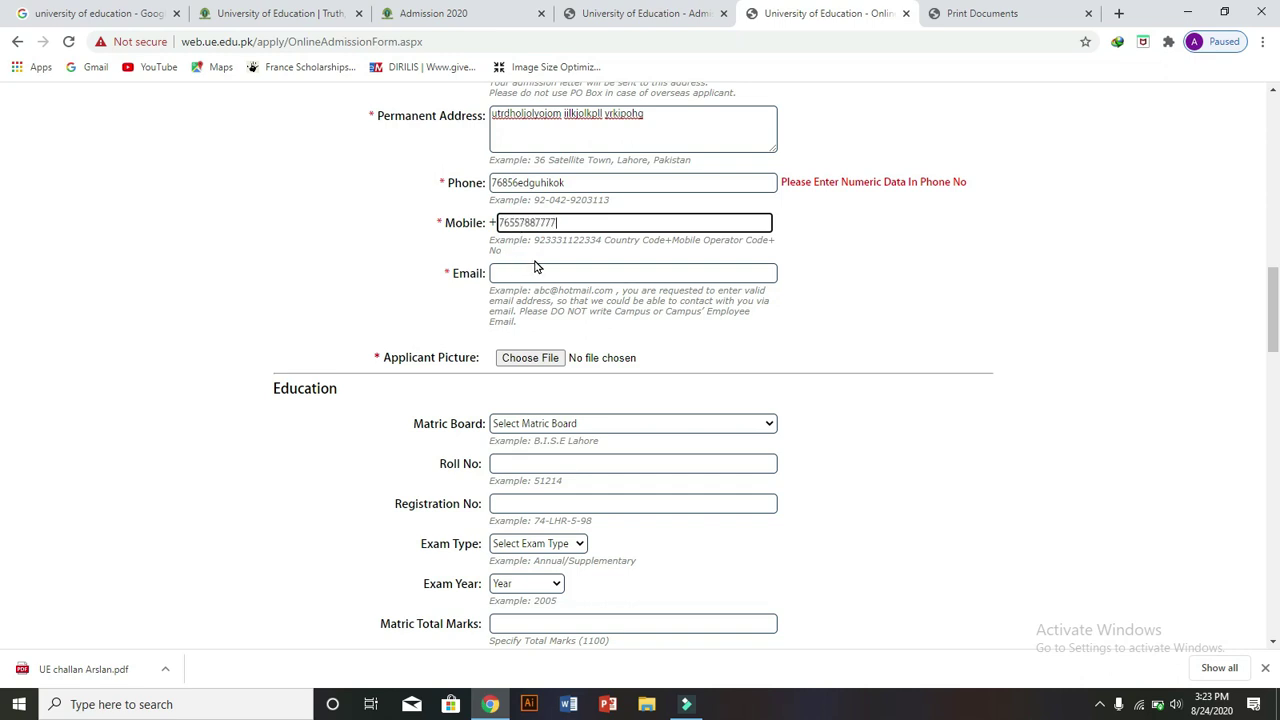
left_click(453, 267)
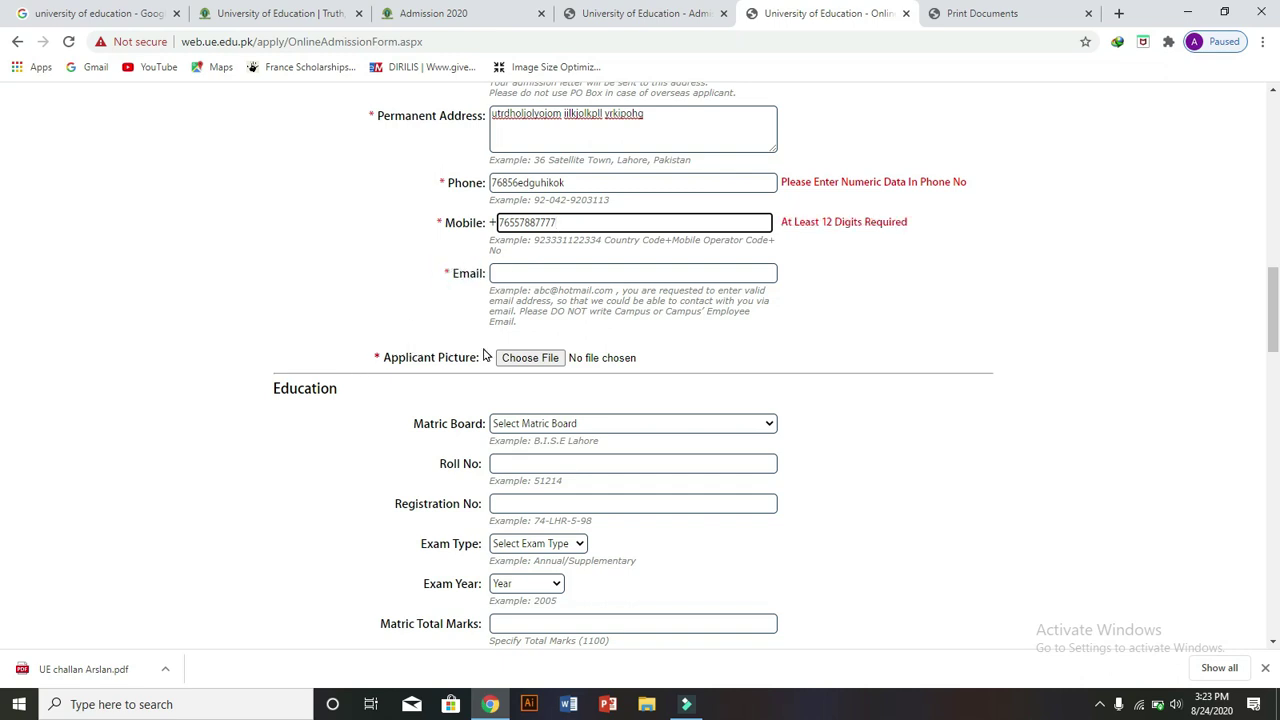
left_click_drag(384, 355, 484, 357)
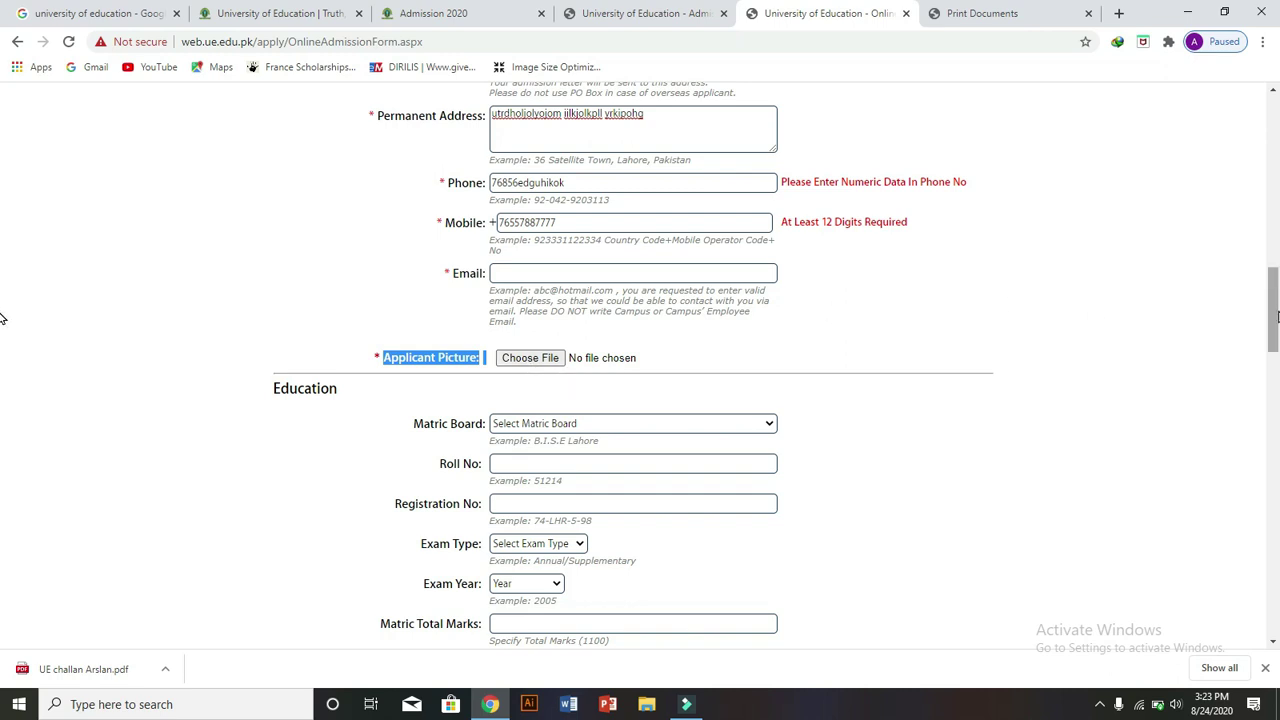
mouse_move(1274, 314)
left_mouse_down()
mouse_move(1276, 354)
mouse_move(1274, 170)
mouse_move(1275, 322)
left_mouse_up()
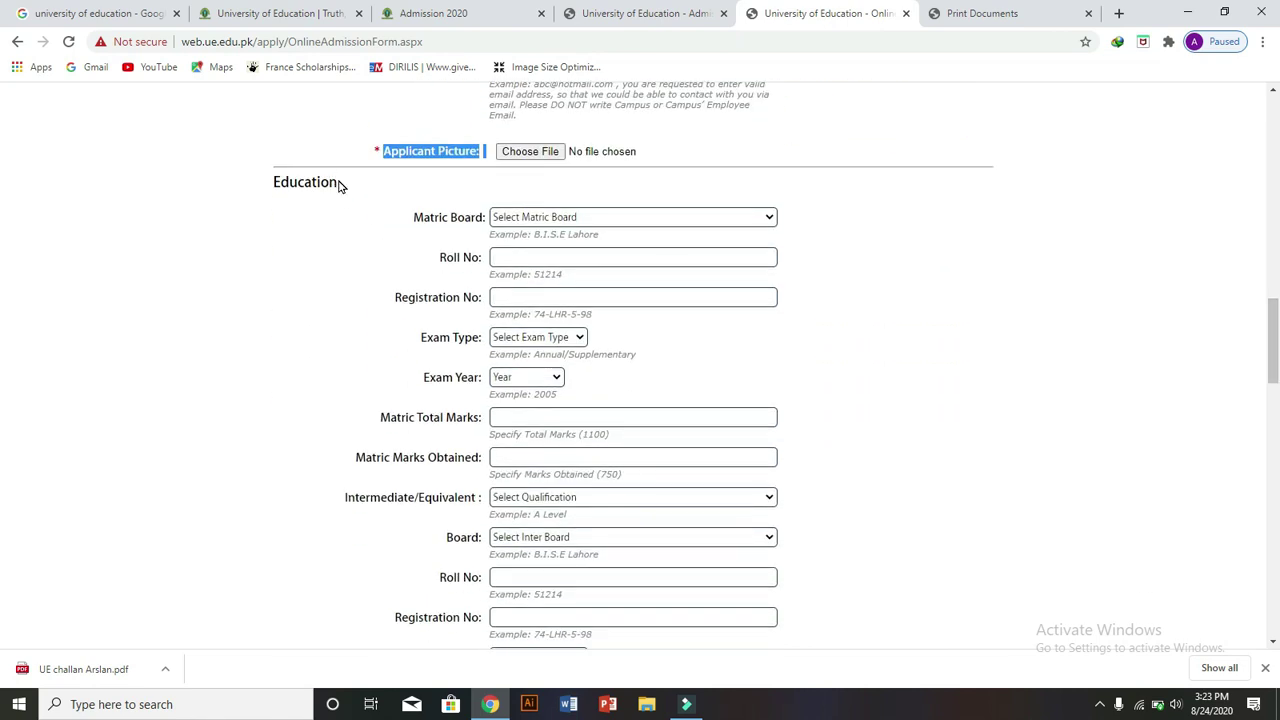
- Set the Matric Board to Bannu and move to the Roll No field
left_click_drag(338, 183, 248, 202)
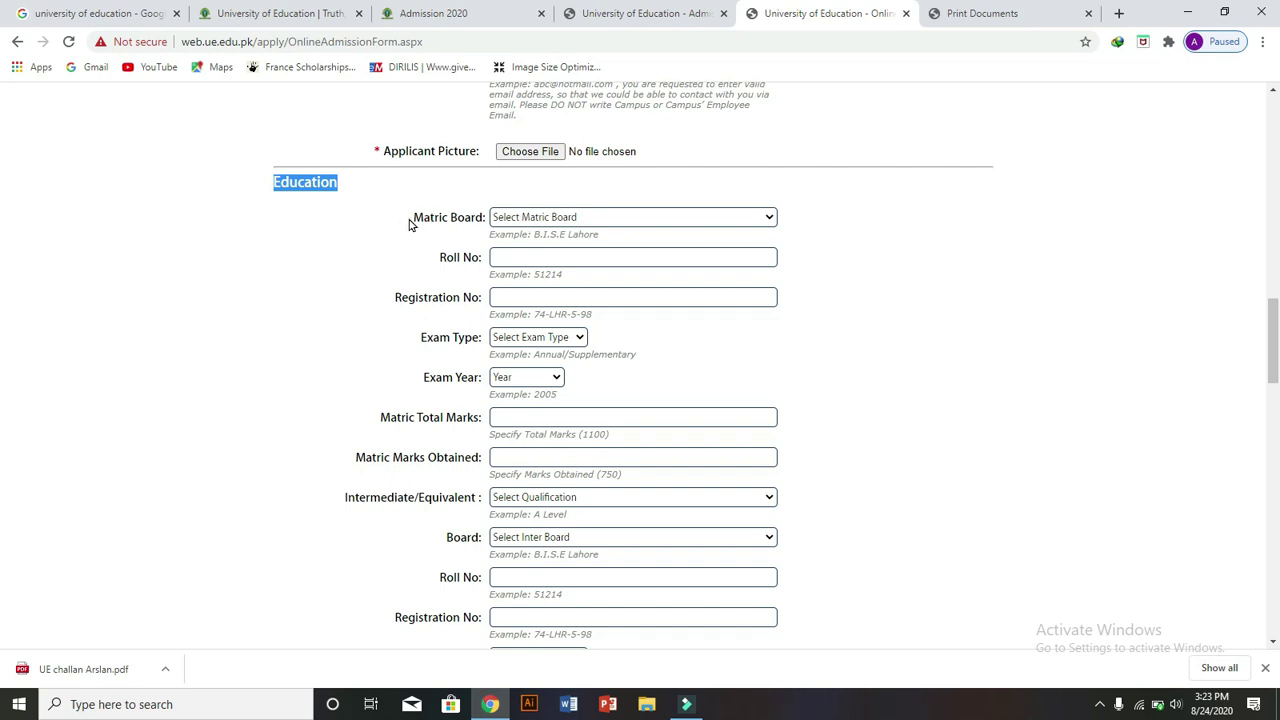
left_click_drag(416, 216, 490, 226)
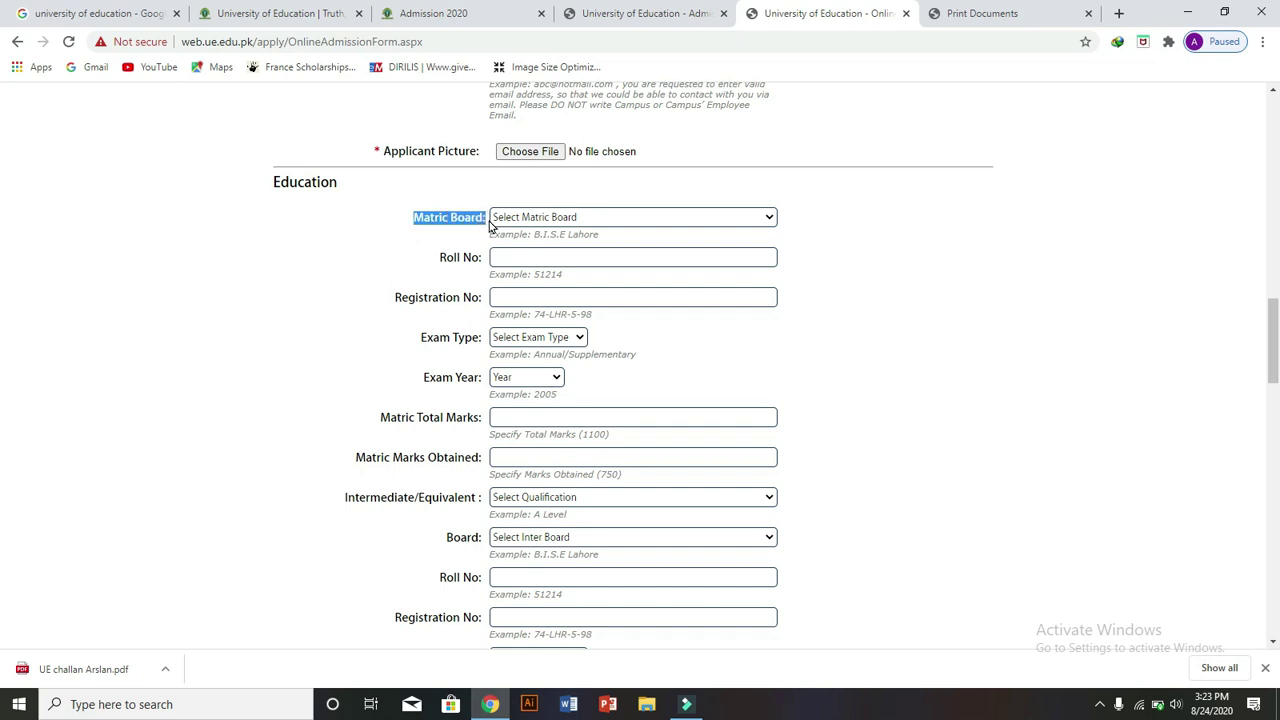
left_click(605, 218)
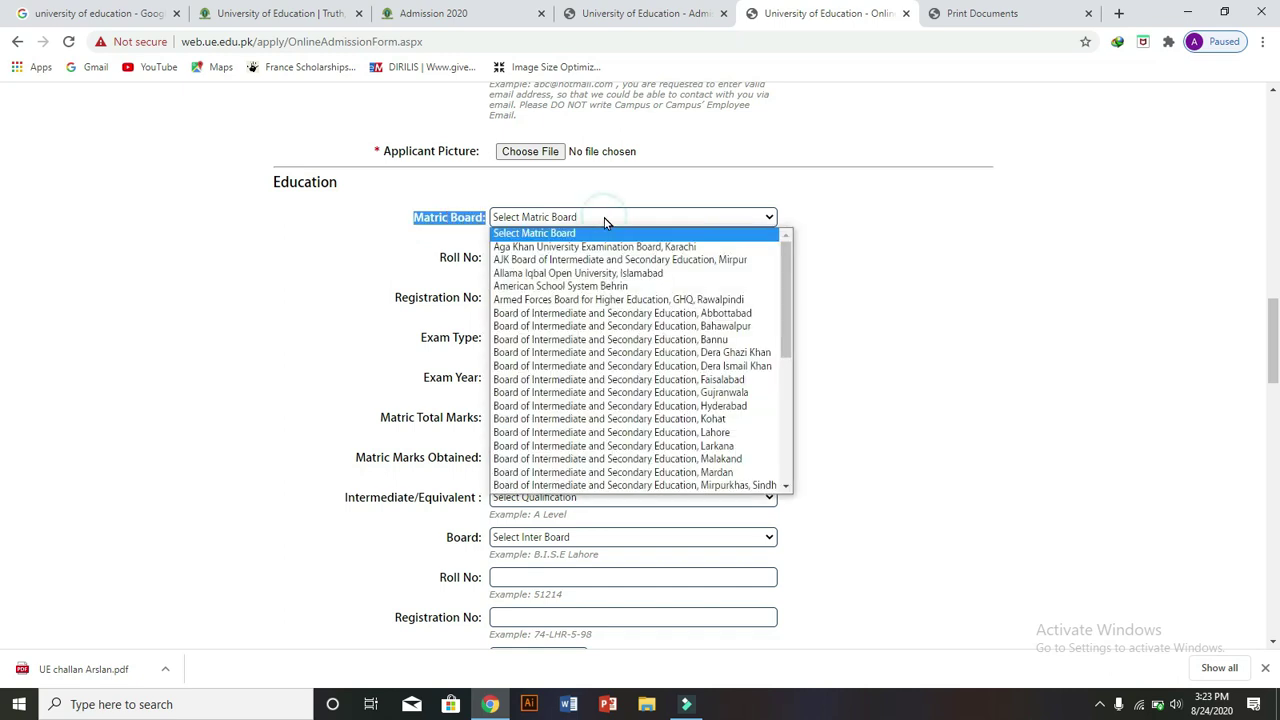
left_click(584, 342)
left_click(538, 257)
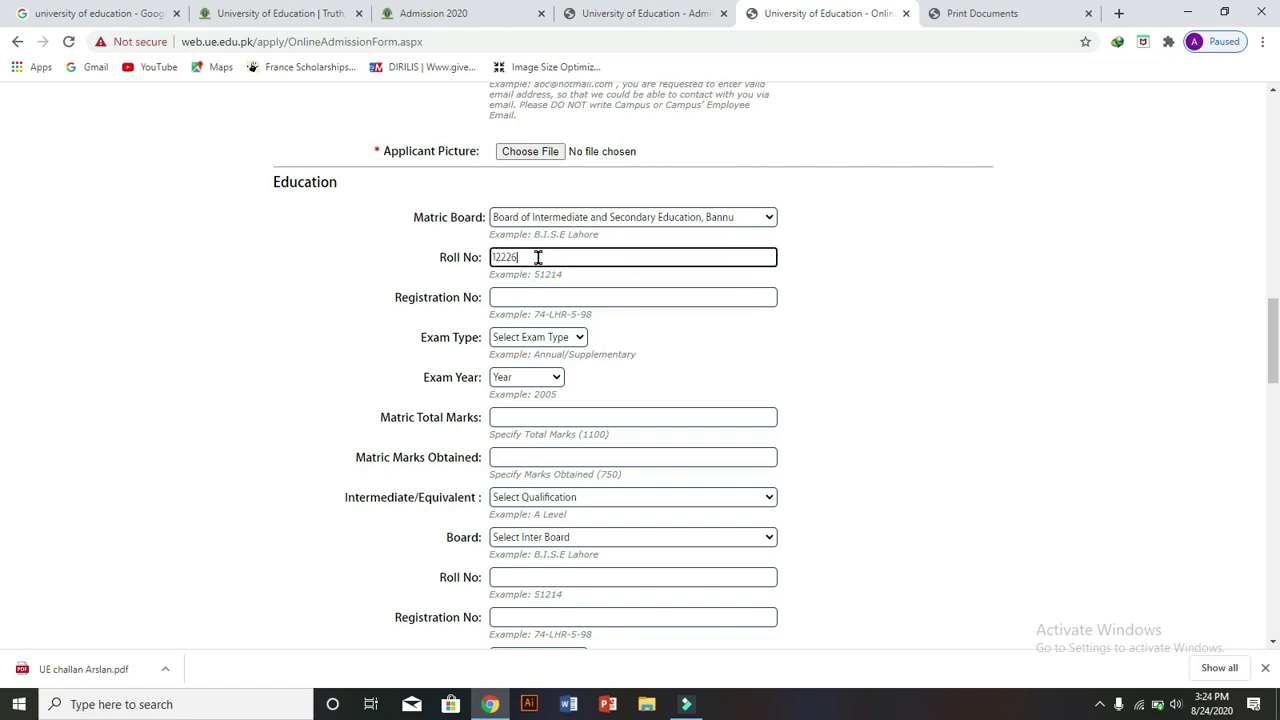
left_click_drag(440, 259, 482, 258)
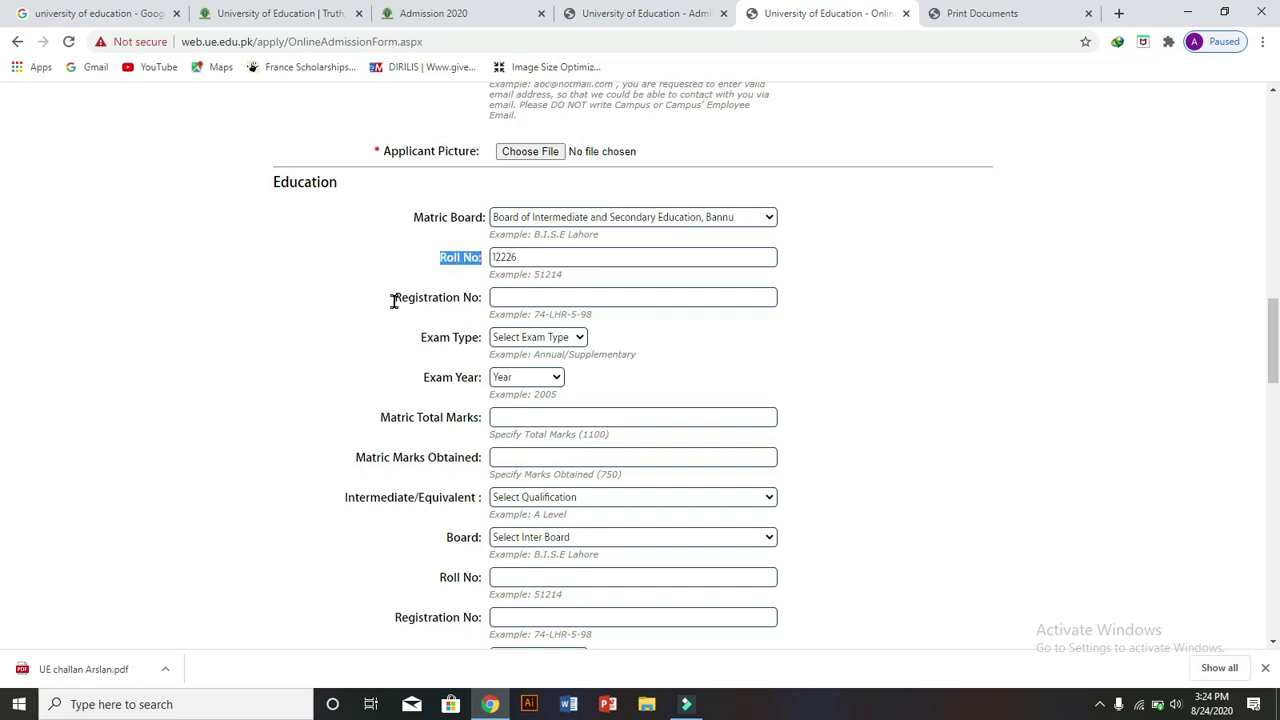
- Fill Registration No from the saved suggestion and edit its last characters
left_click_drag(394, 298, 476, 292)
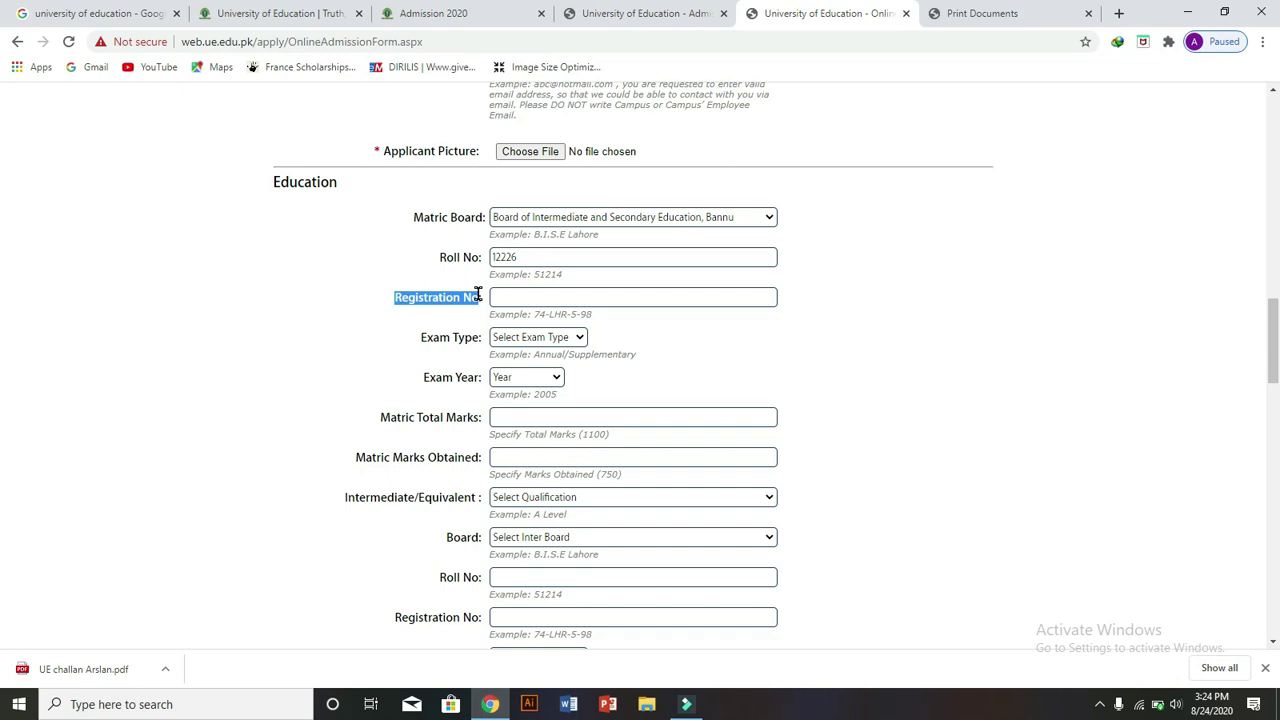
left_click_drag(478, 294, 510, 294)
left_click(510, 294)
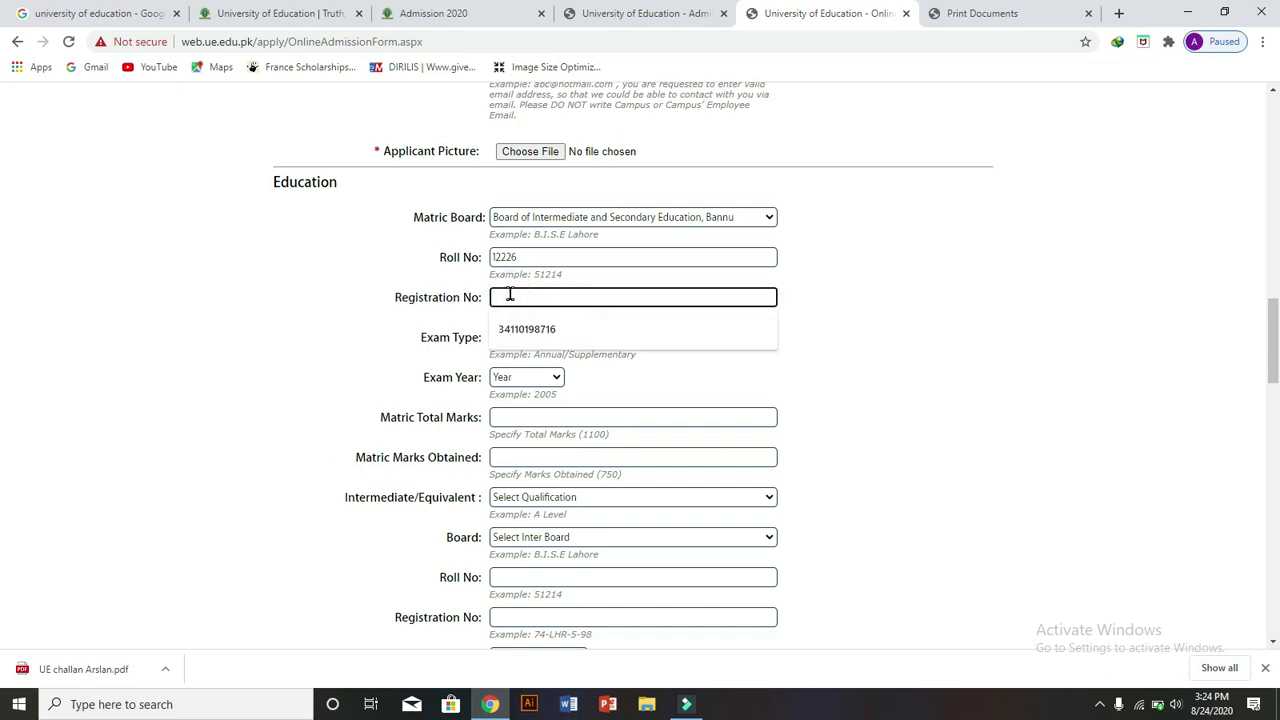
left_click(521, 341)
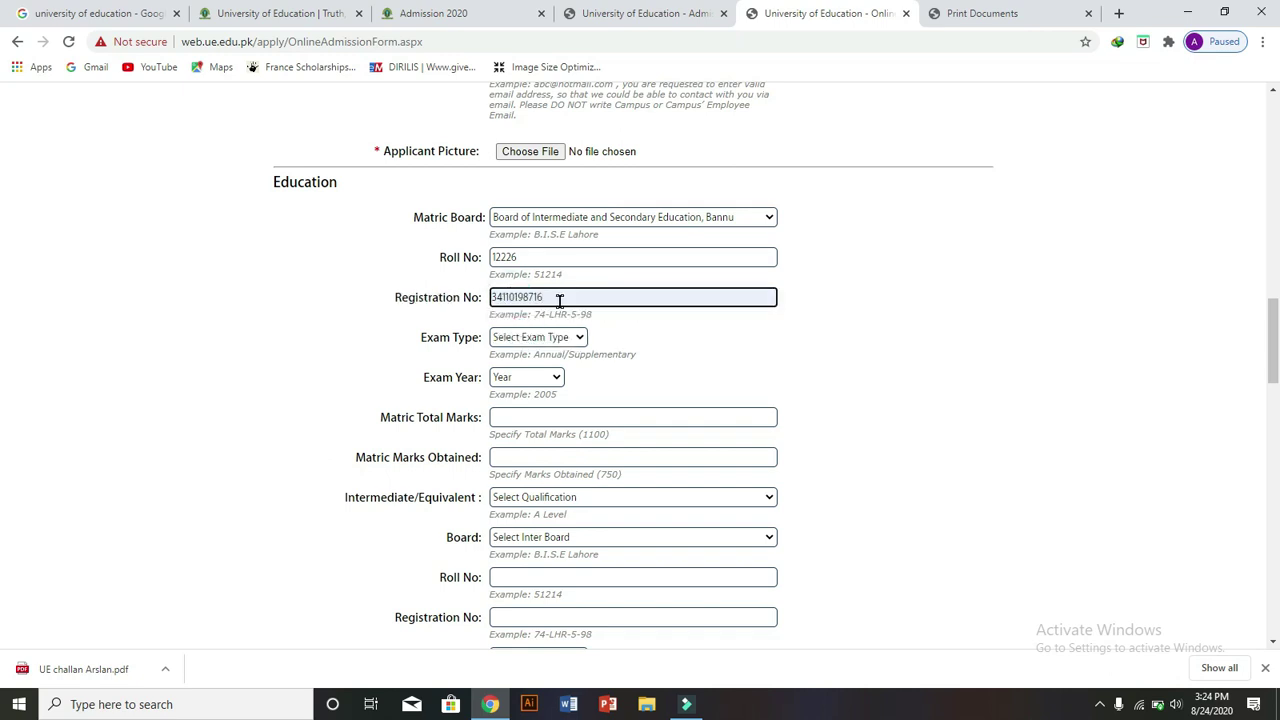
key("BackSpace")
key("BackSpace")
key("BackSpace")
type("tt67")
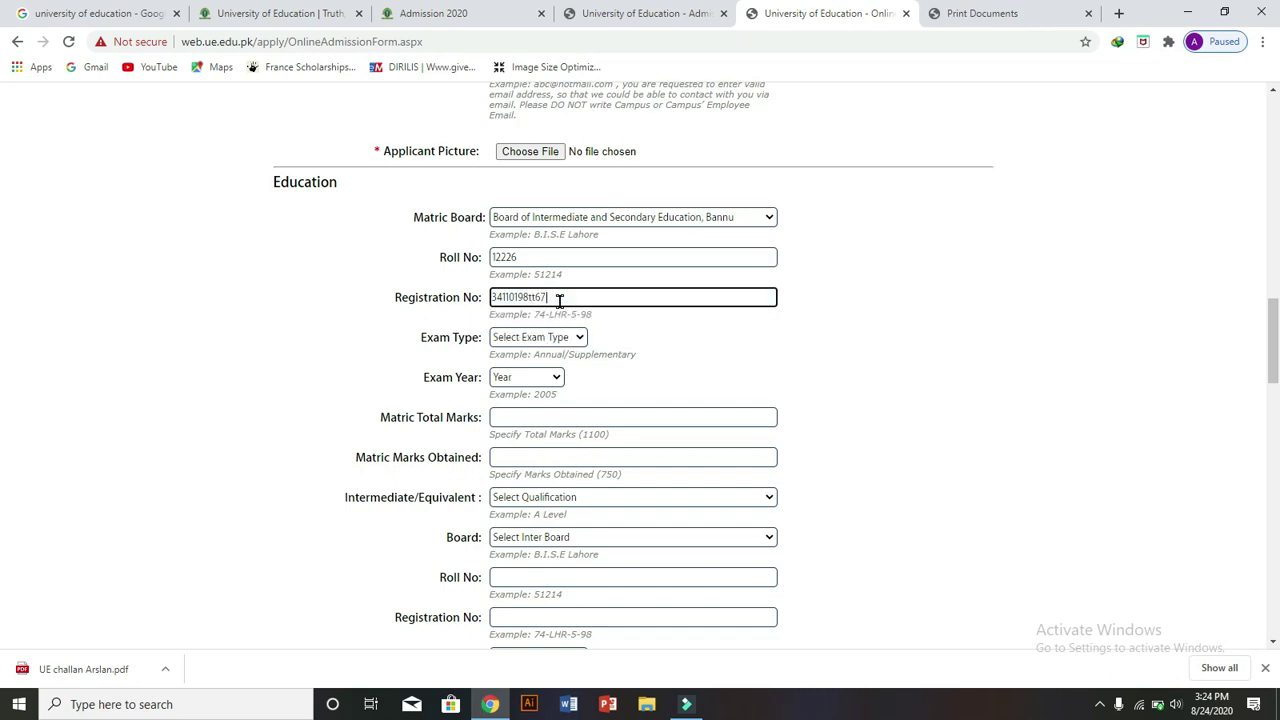
- Set matric Exam Type to Annual and Exam Year to 2008, with marks 589 out of 1100
left_click(550, 338)
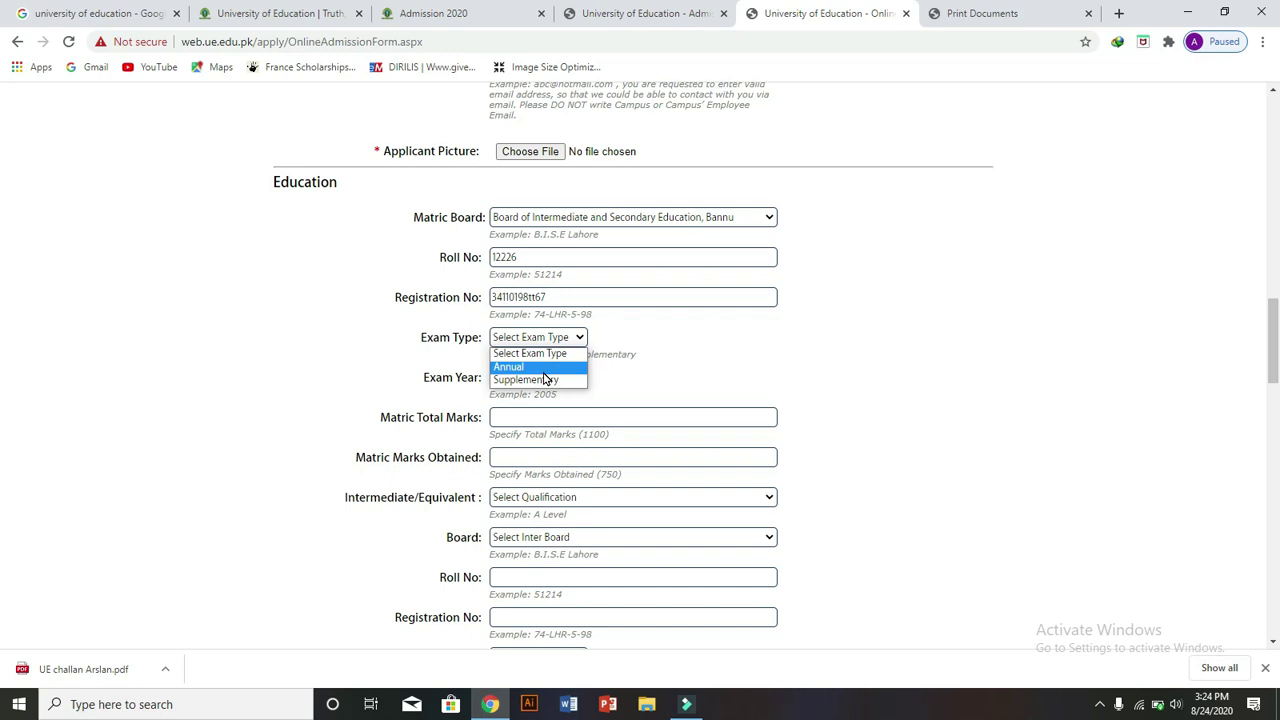
left_click(545, 371)
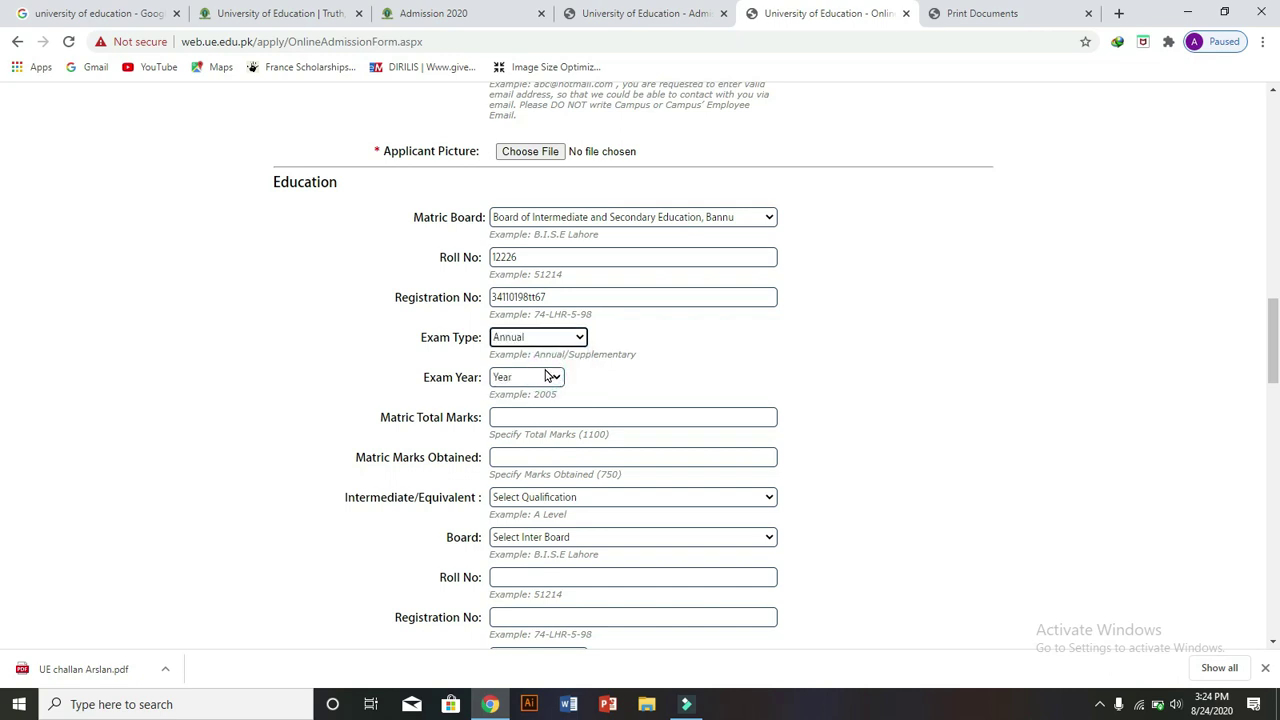
left_click(552, 378)
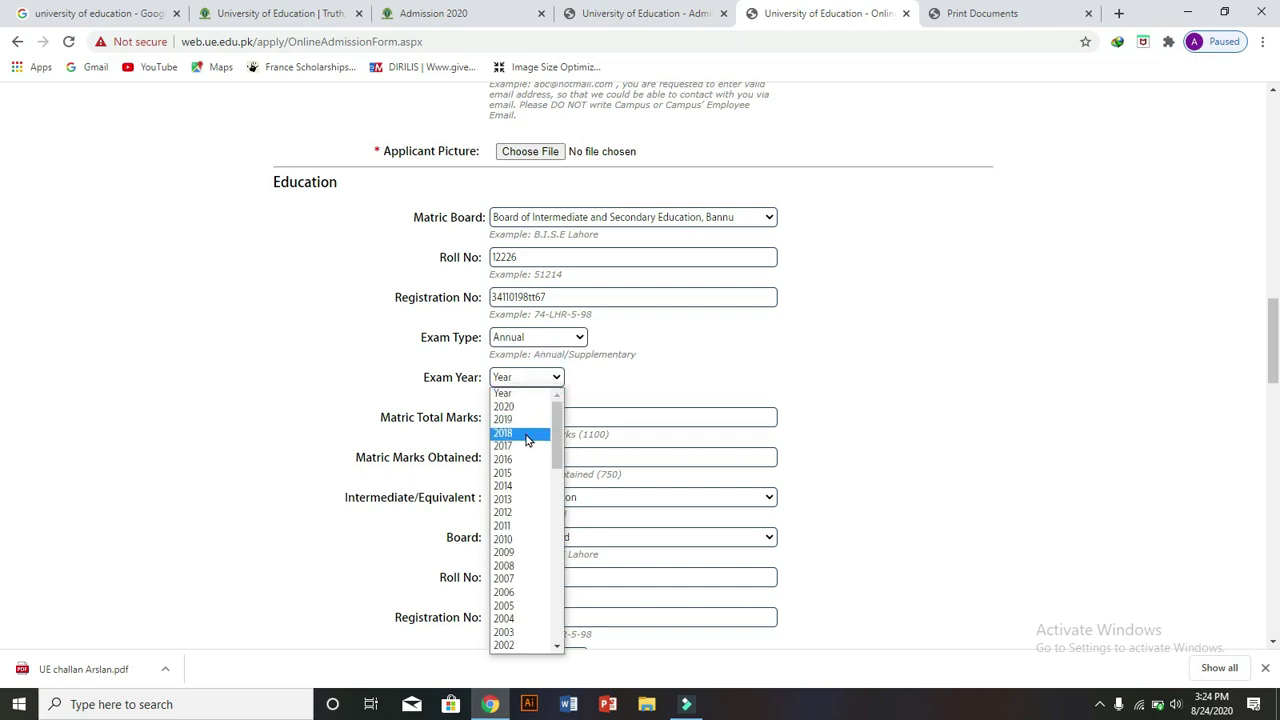
left_click(505, 567)
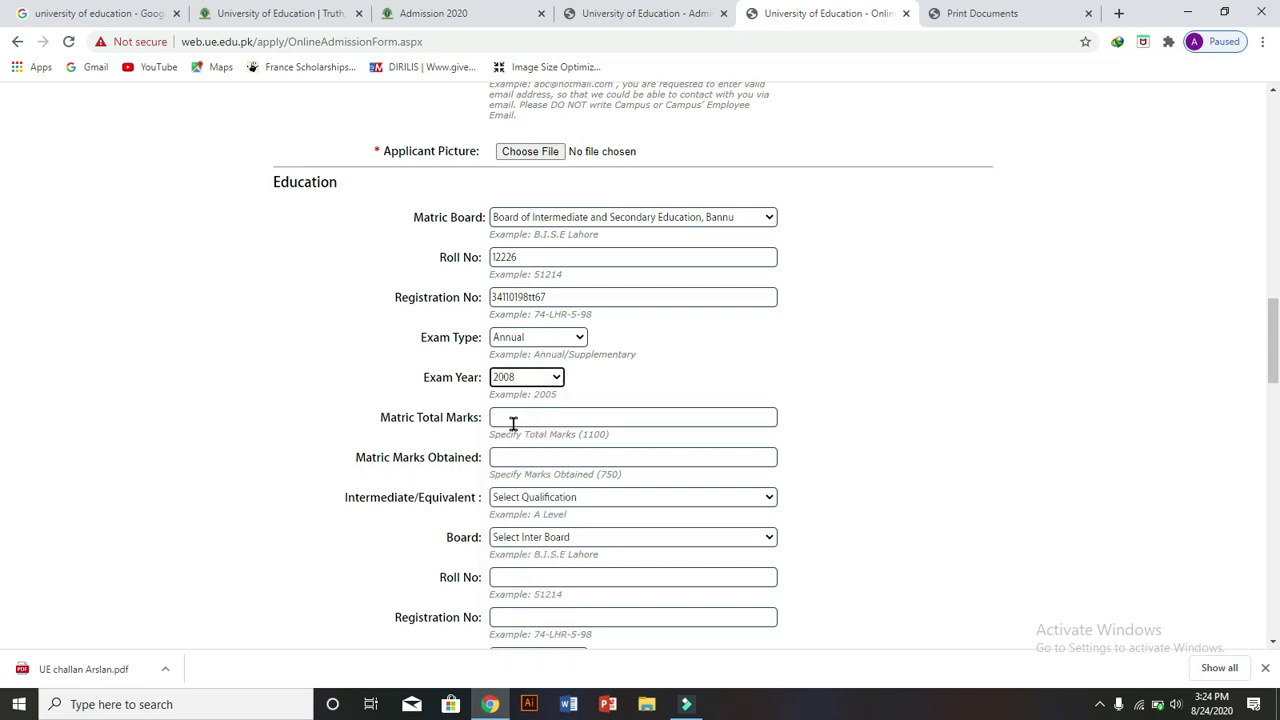
left_click(510, 420)
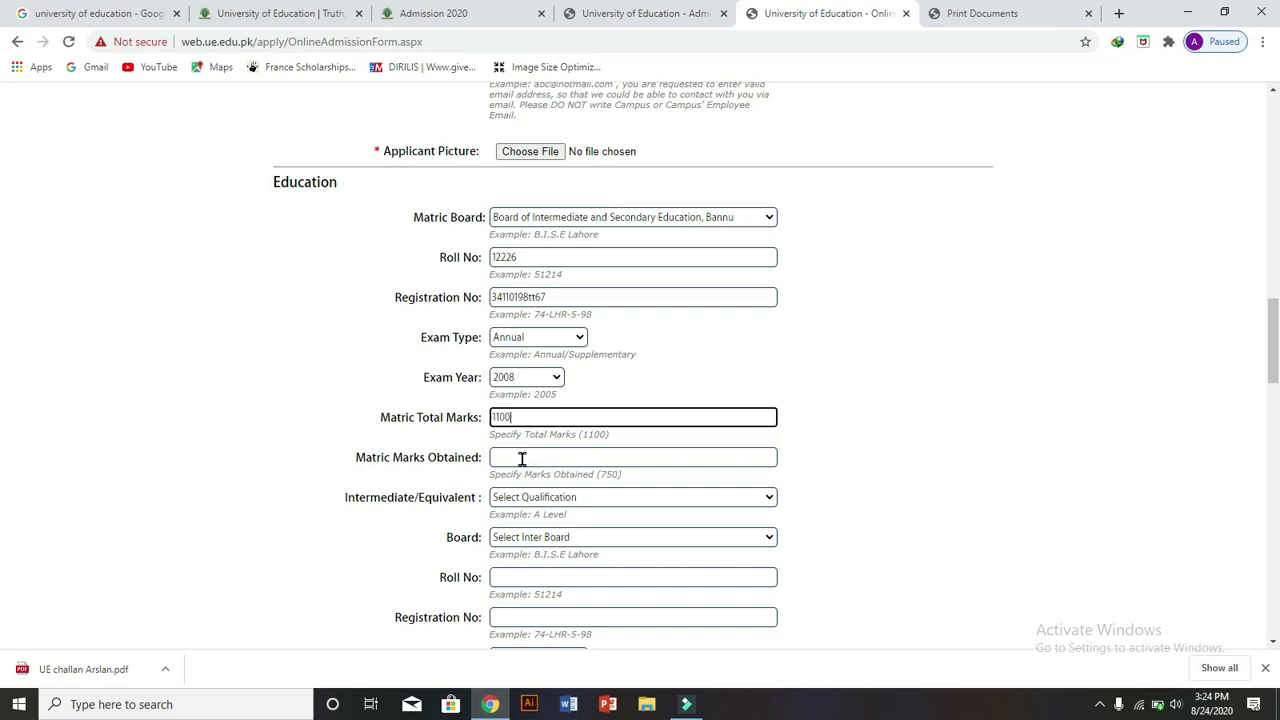
left_click(521, 460)
type("55")
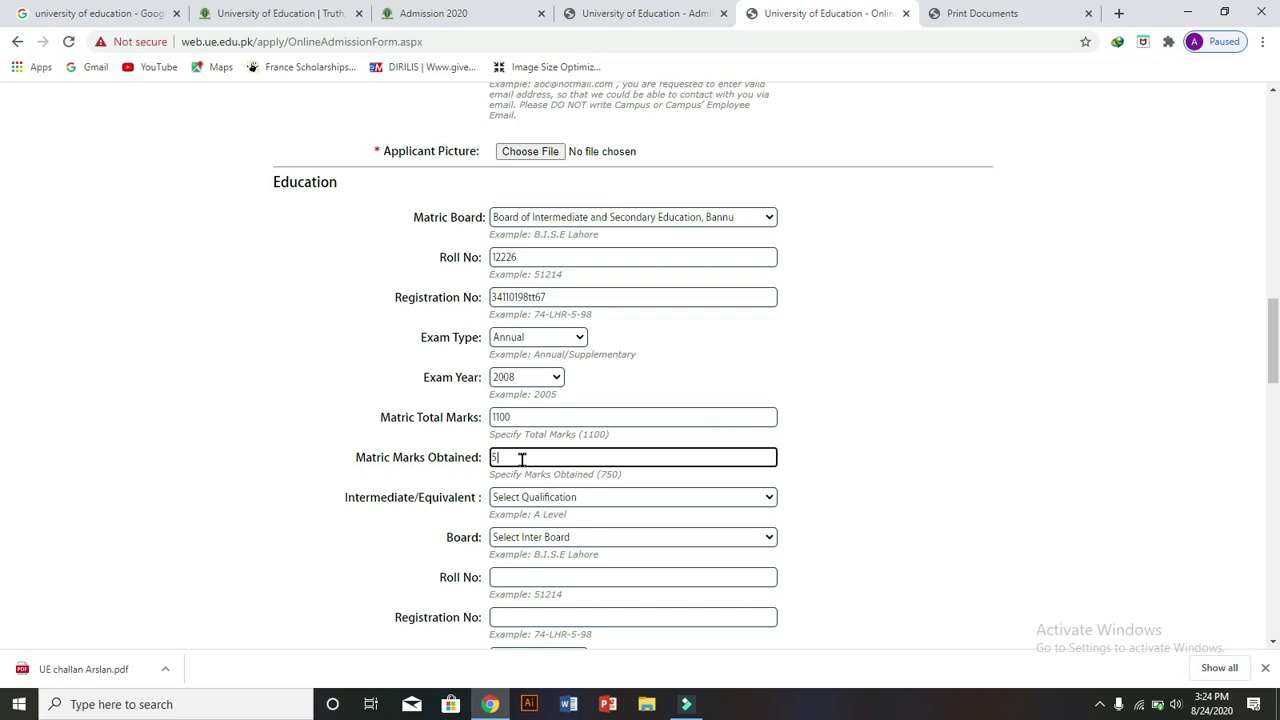
left_click(616, 503)
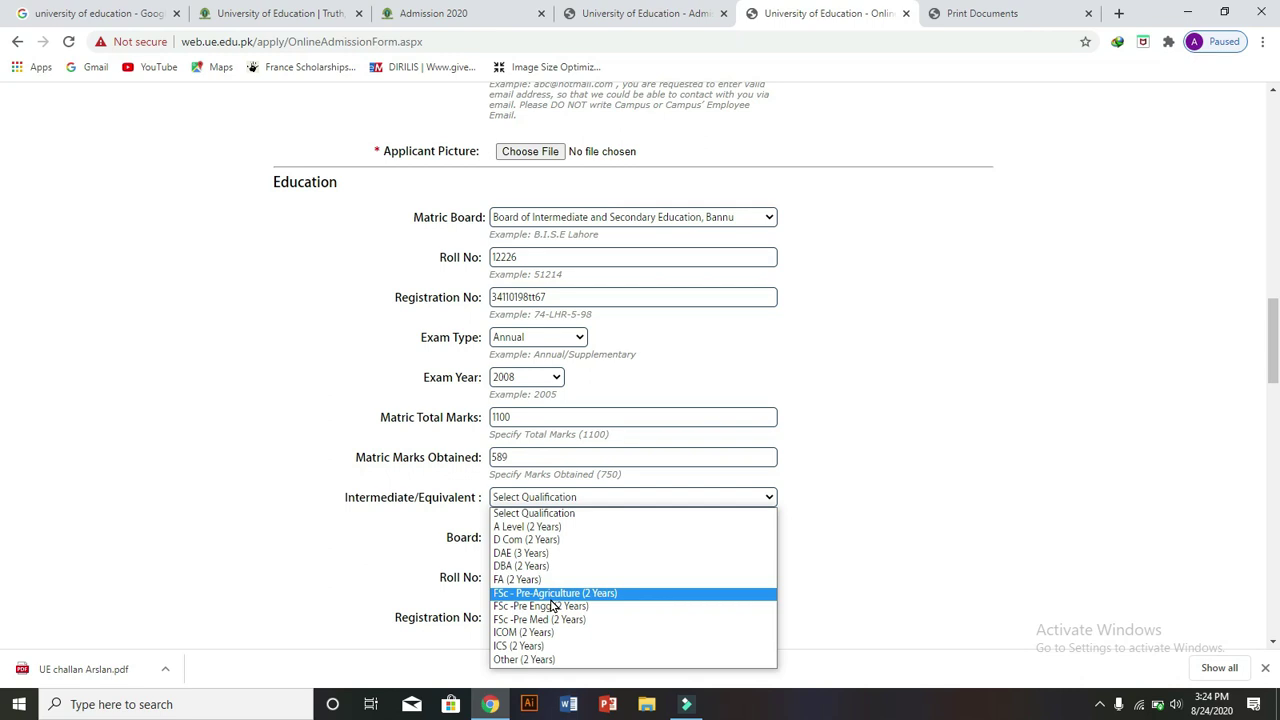
- Choose FSc - Pre-Agriculture (2 Years) as intermediate qualification with the Abbottabad board
left_click(552, 598)
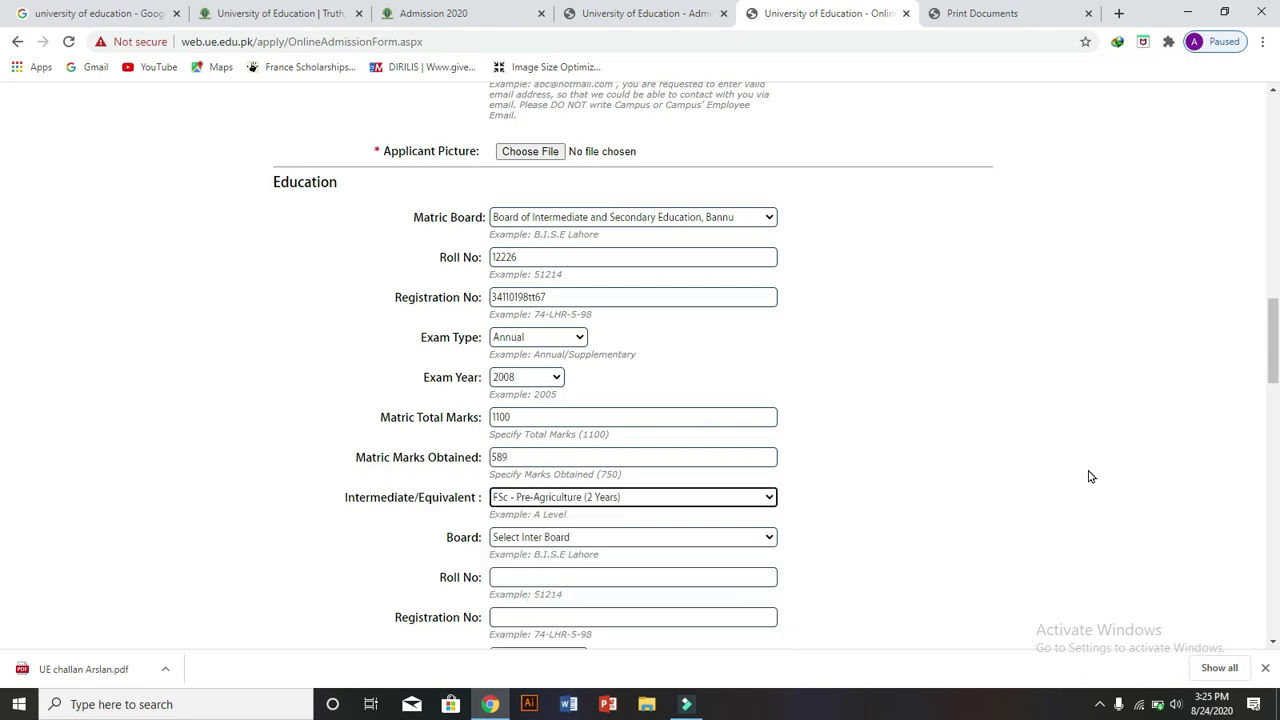
left_click_drag(1273, 323, 1273, 351)
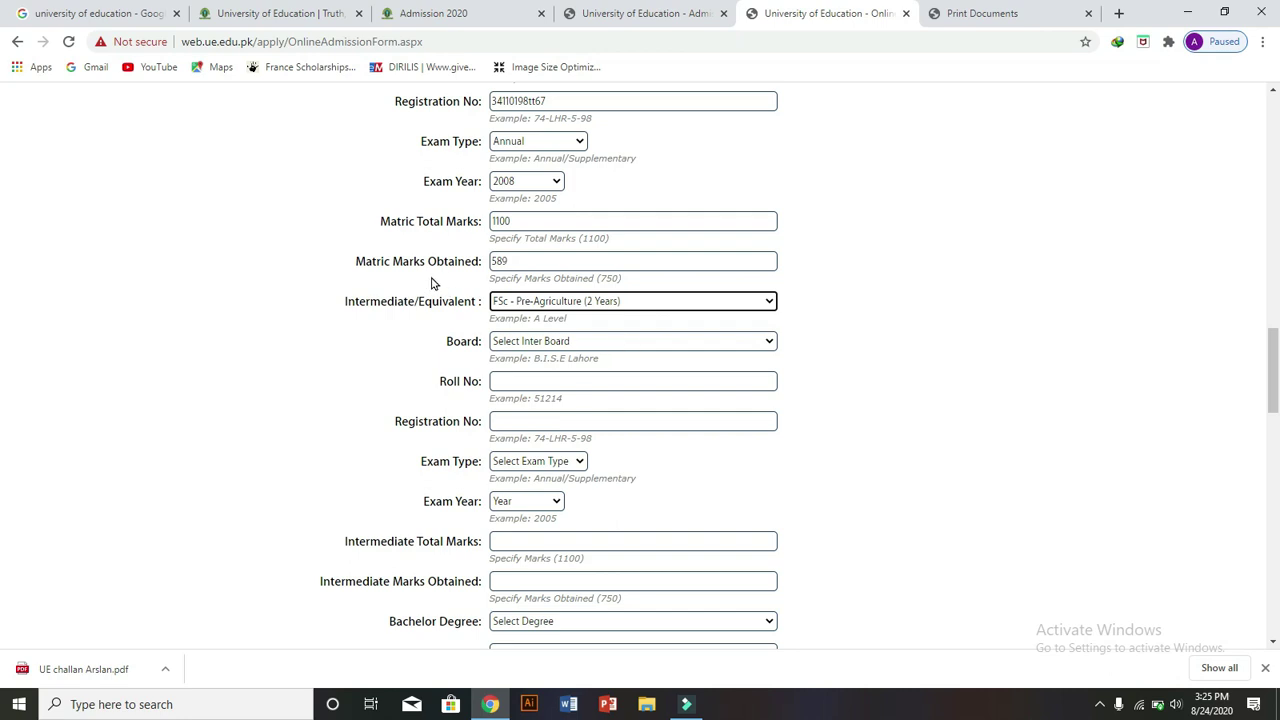
left_click_drag(346, 298, 493, 316)
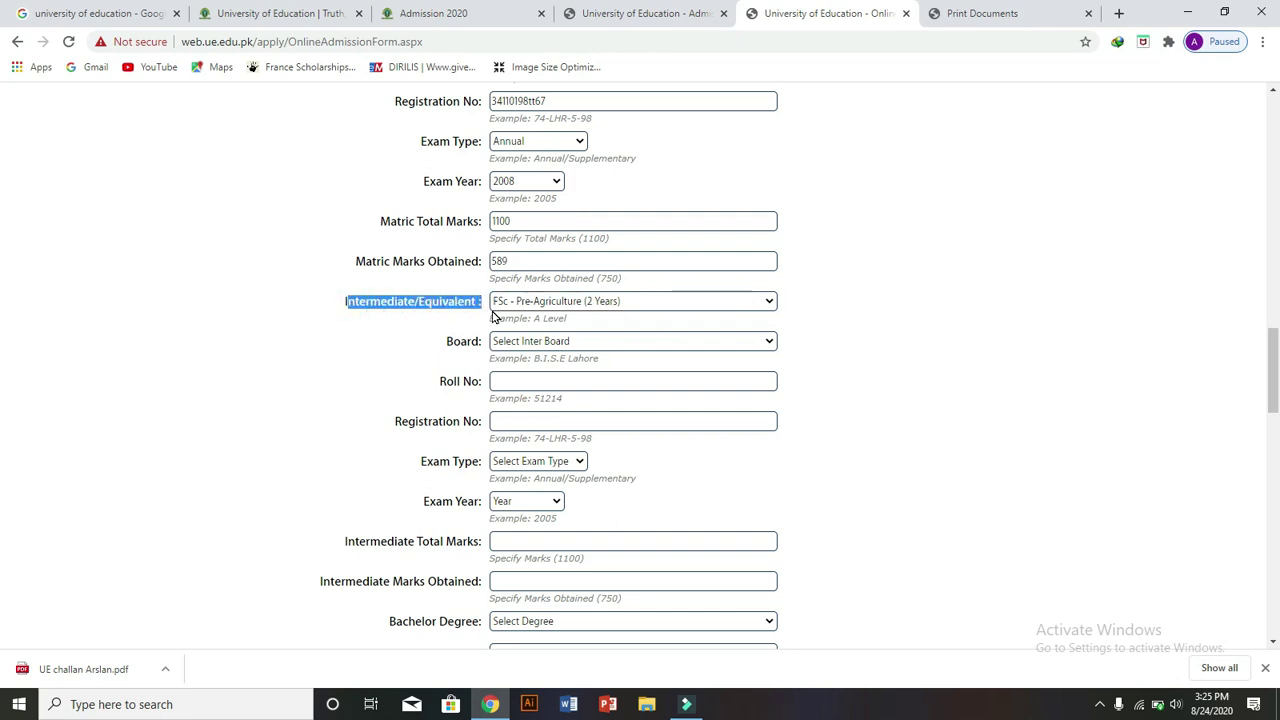
left_click(655, 306)
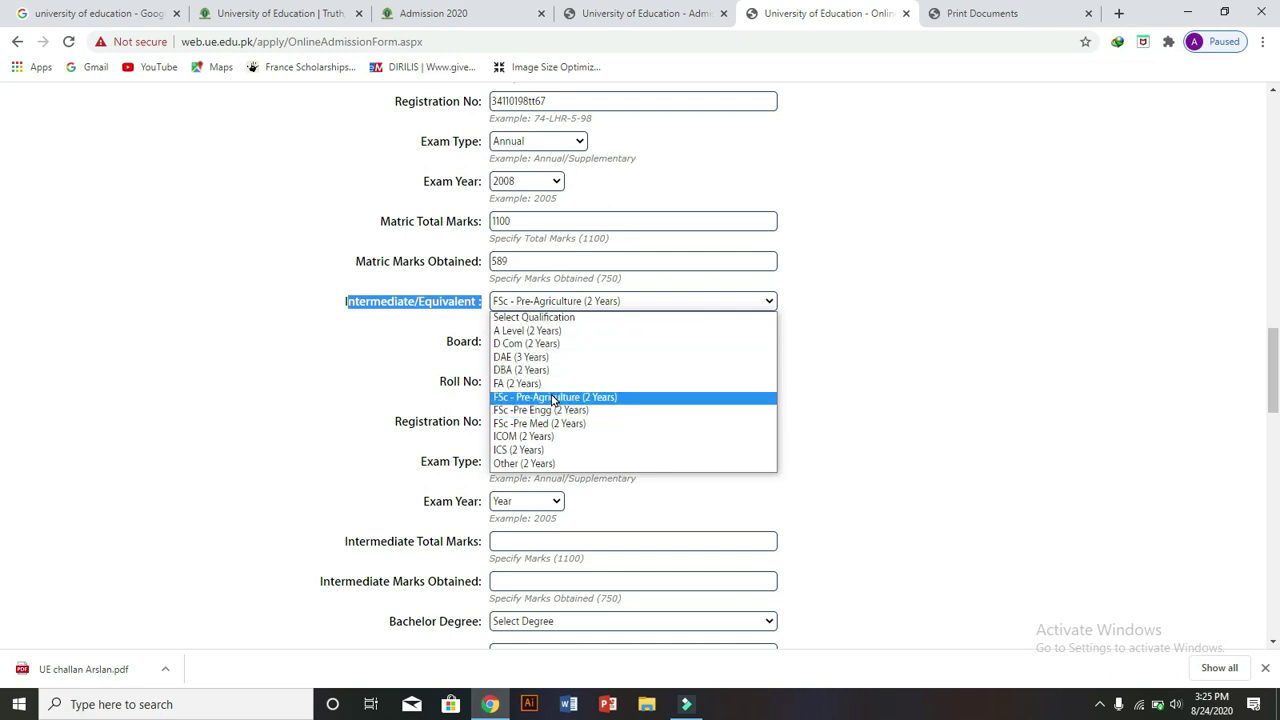
left_click(553, 397)
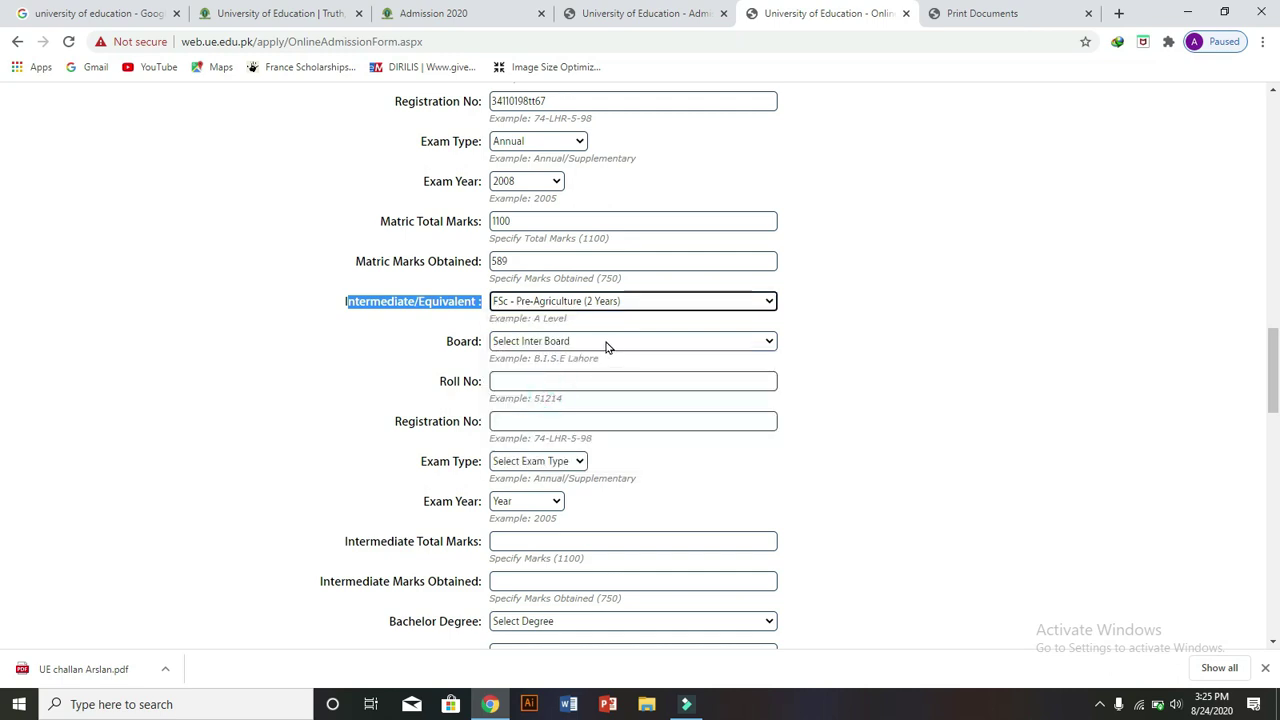
left_click(543, 340)
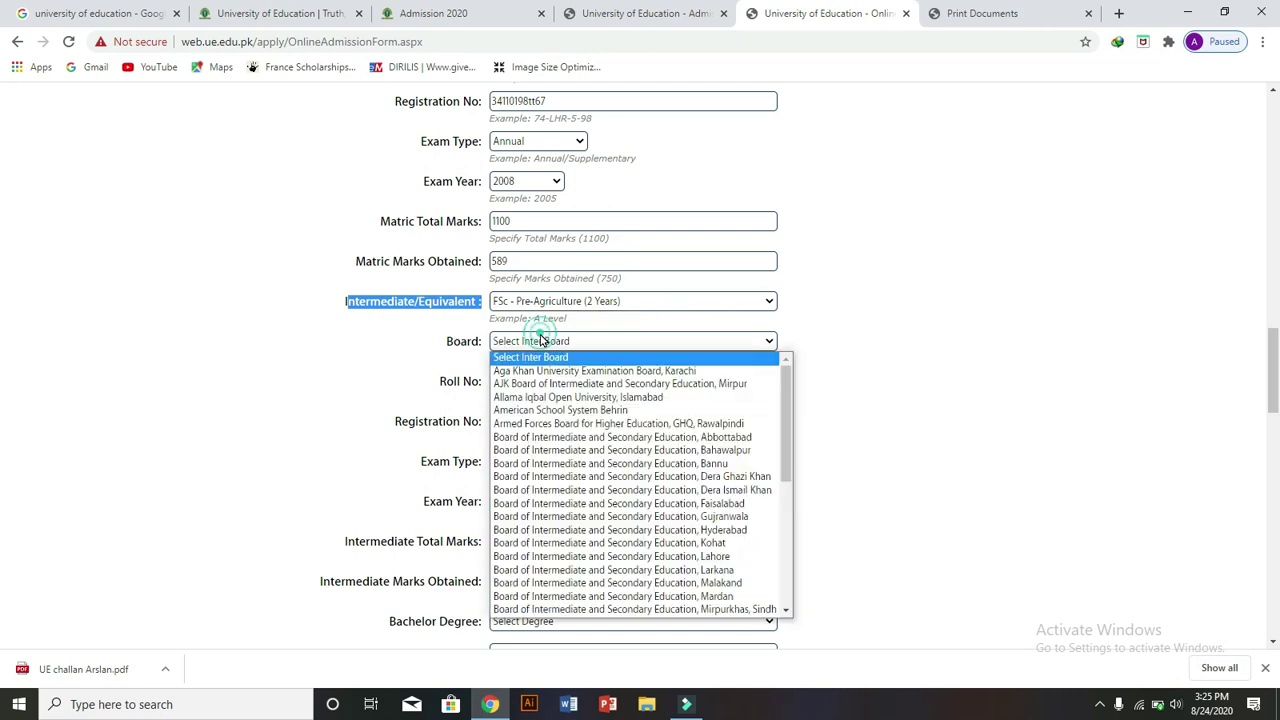
left_click(580, 437)
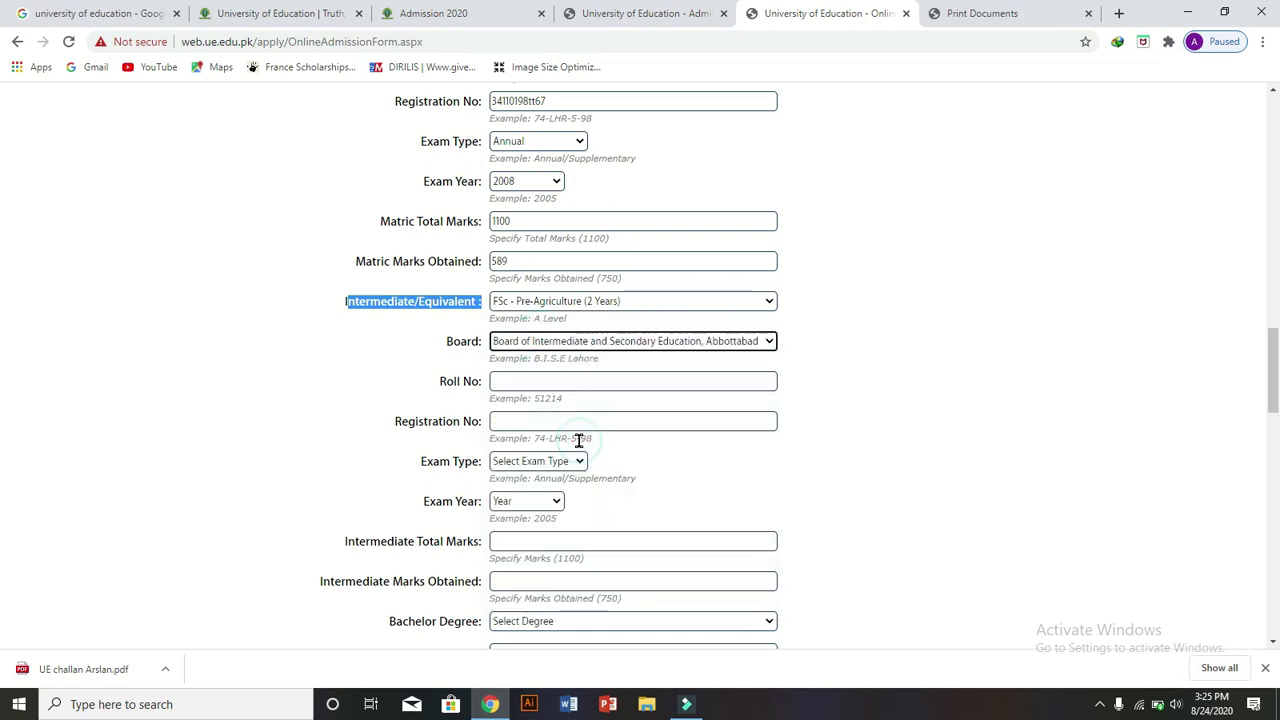
- Enter the intermediate roll number and correct the suggested registration number
left_click(615, 378)
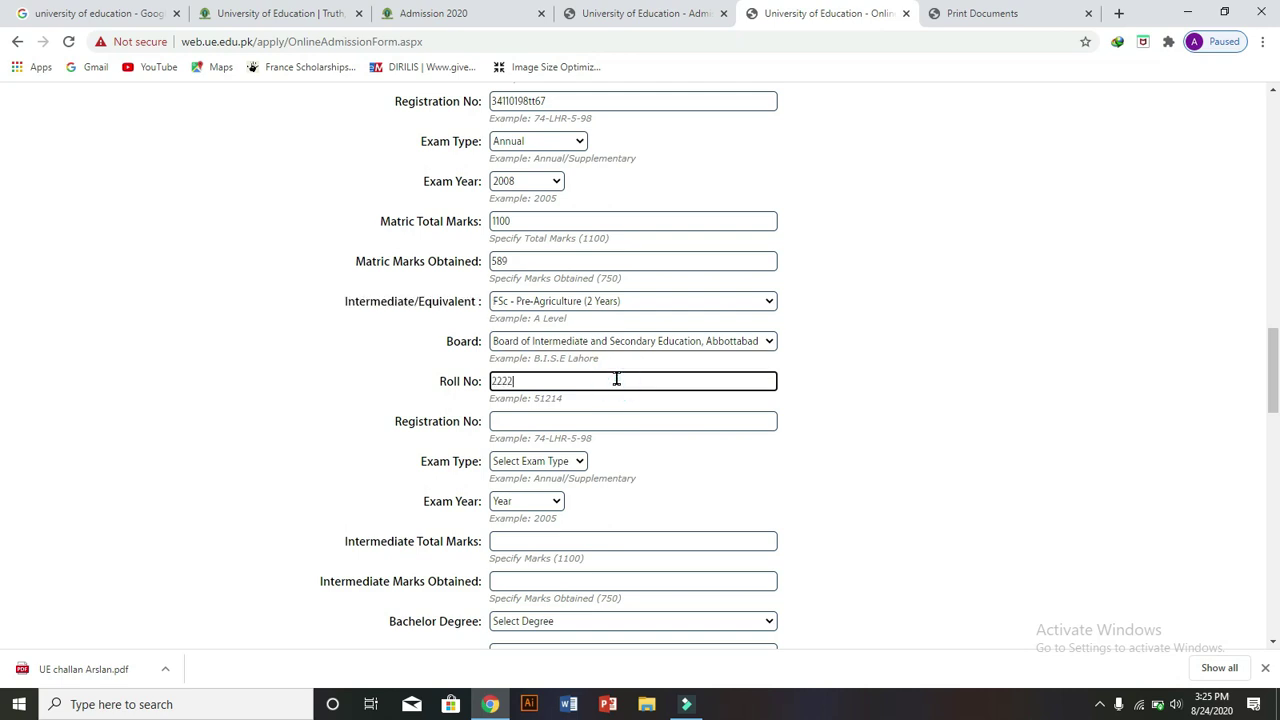
left_click(589, 425)
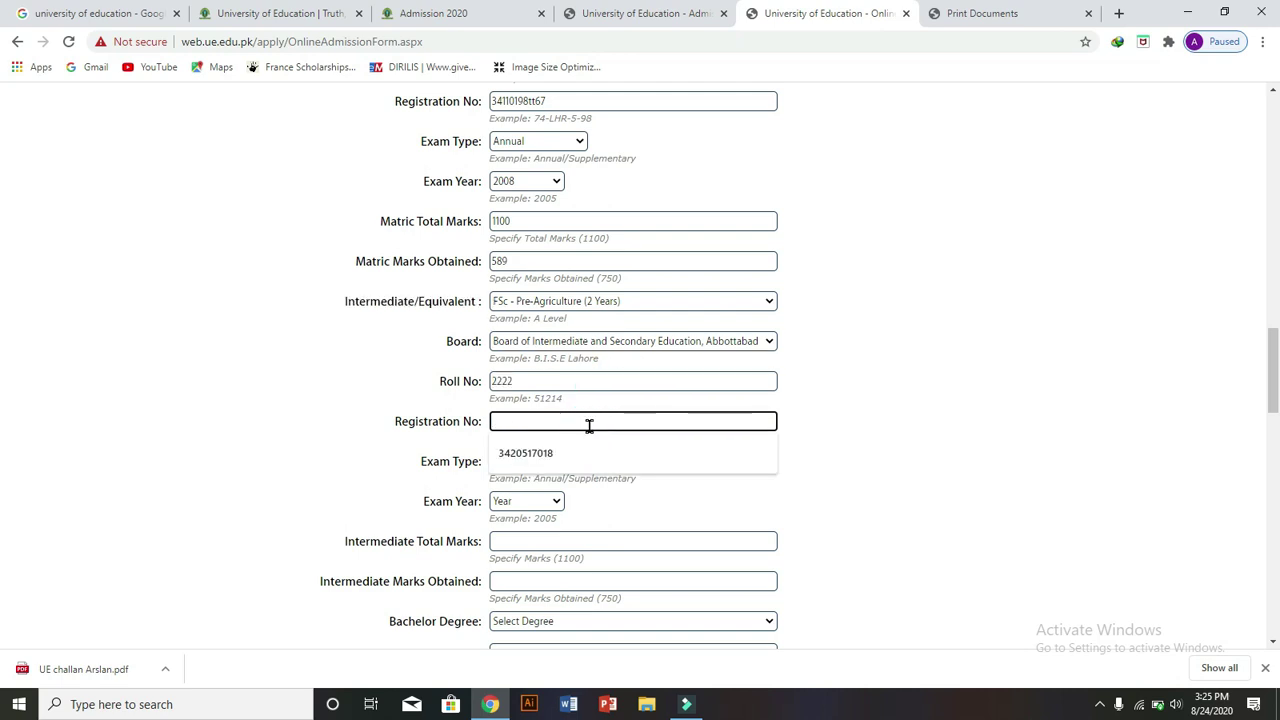
left_click(560, 450)
key("BackSpace")
key("BackSpace")
type("43456")
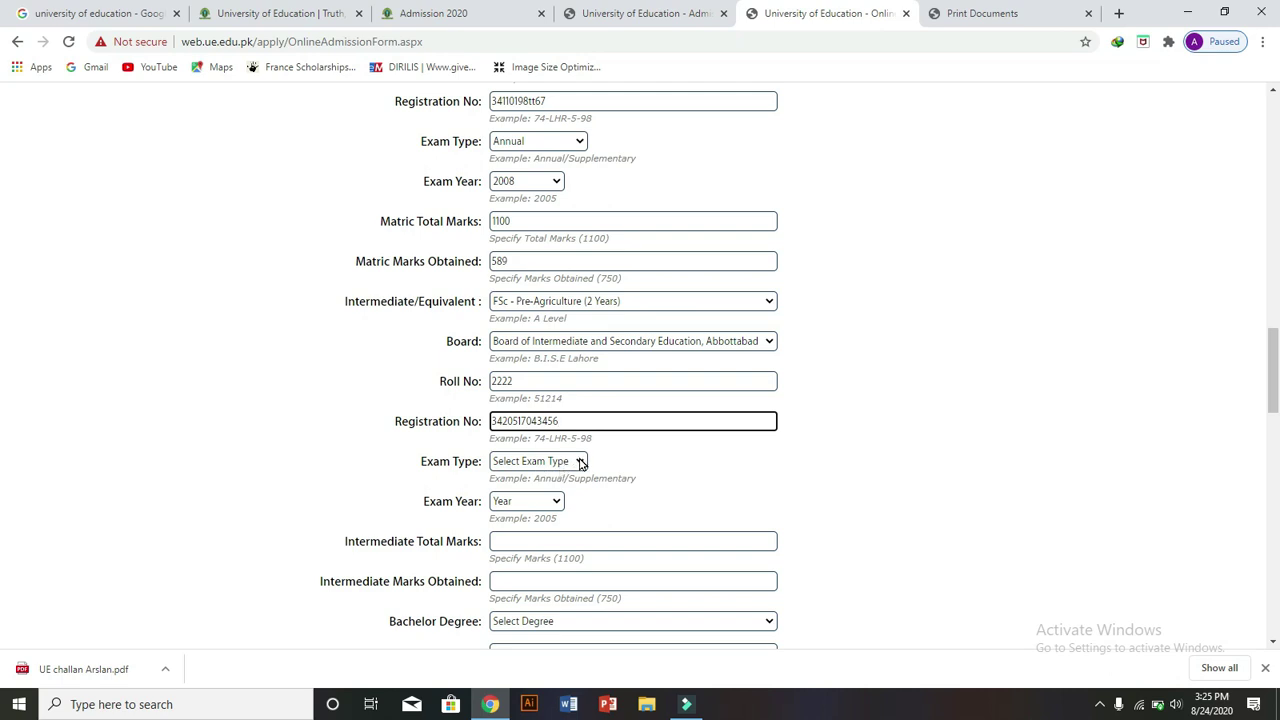
- Set the intermediate Exam Type to Annual and Exam Year to 2004
left_click(578, 462)
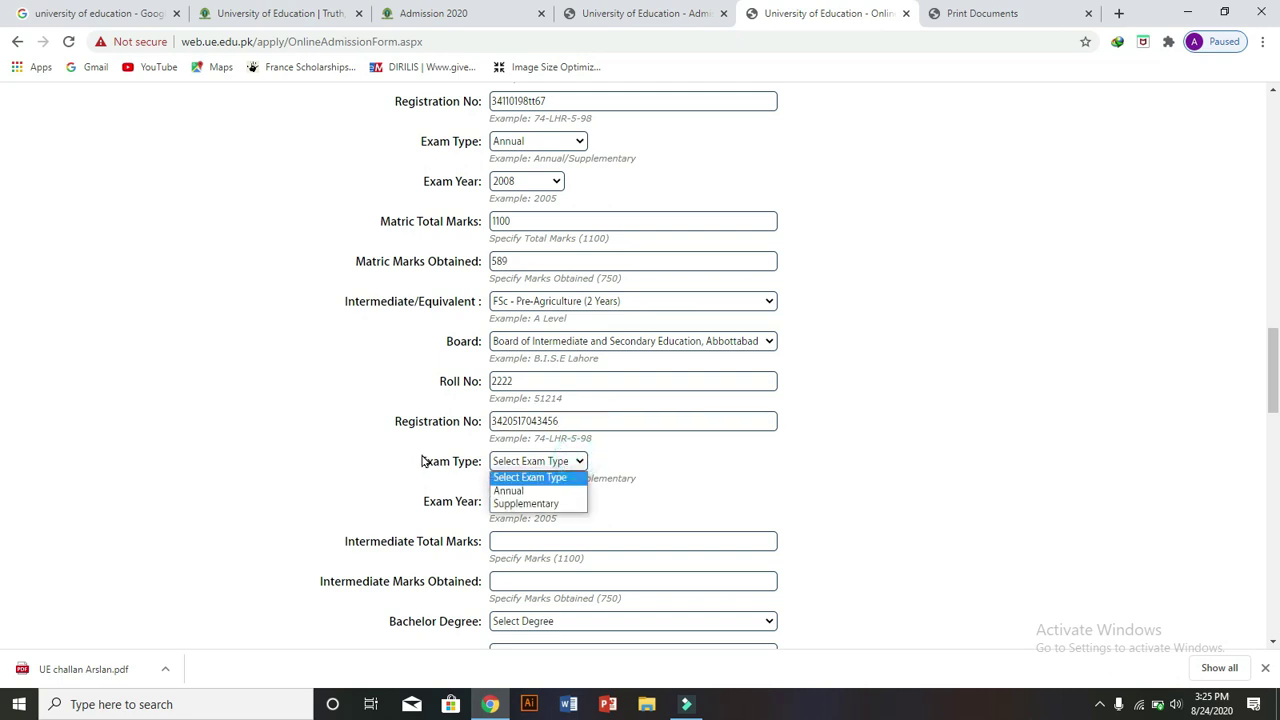
left_click_drag(421, 458, 577, 466)
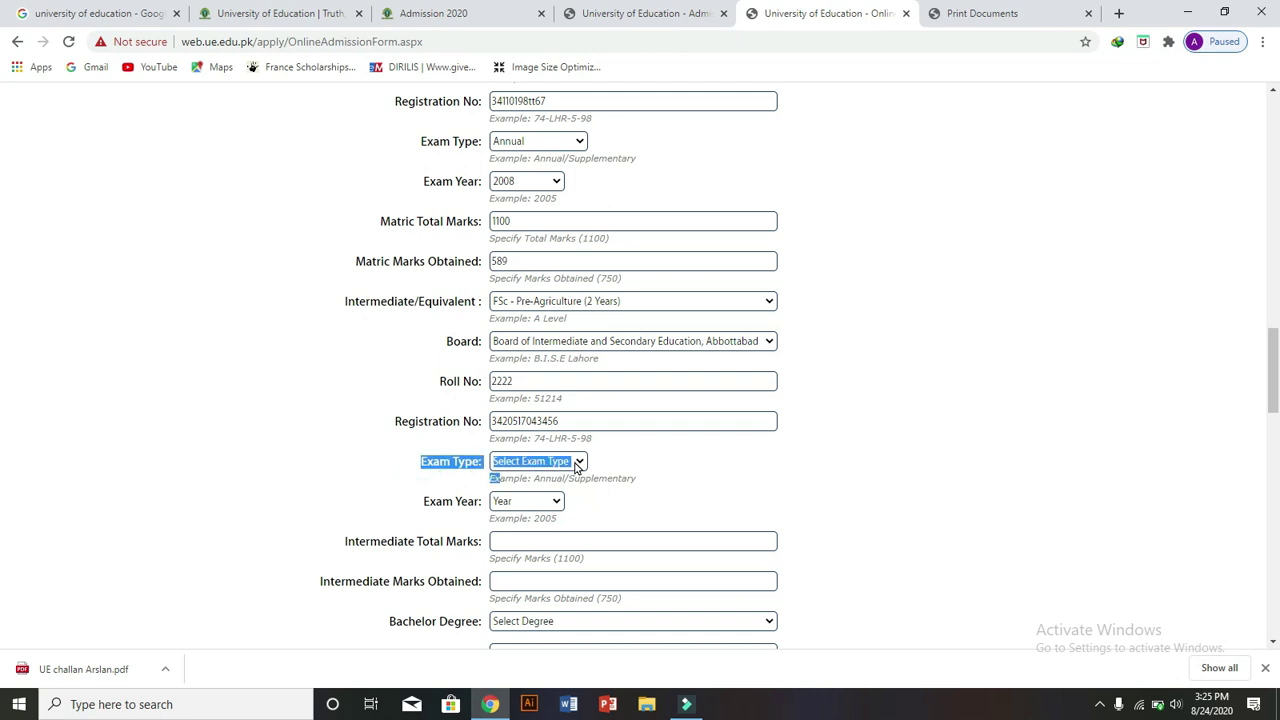
left_click(577, 464)
left_click(527, 496)
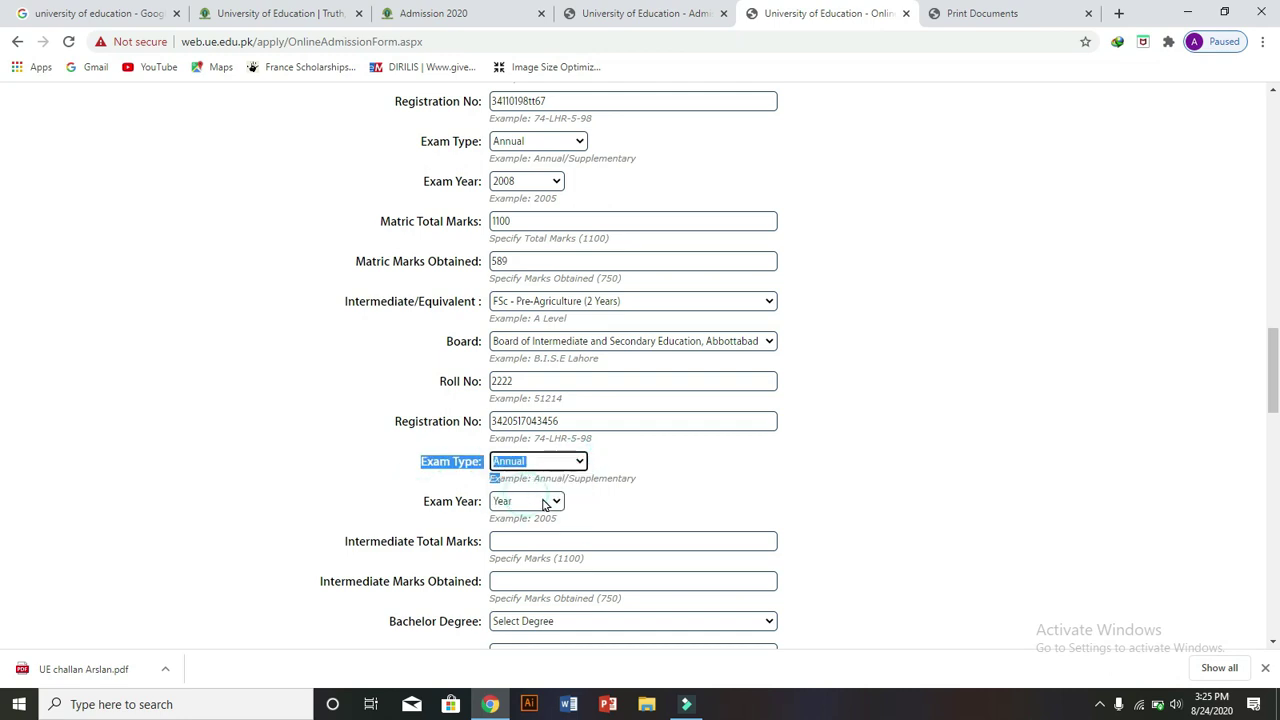
left_click(551, 502)
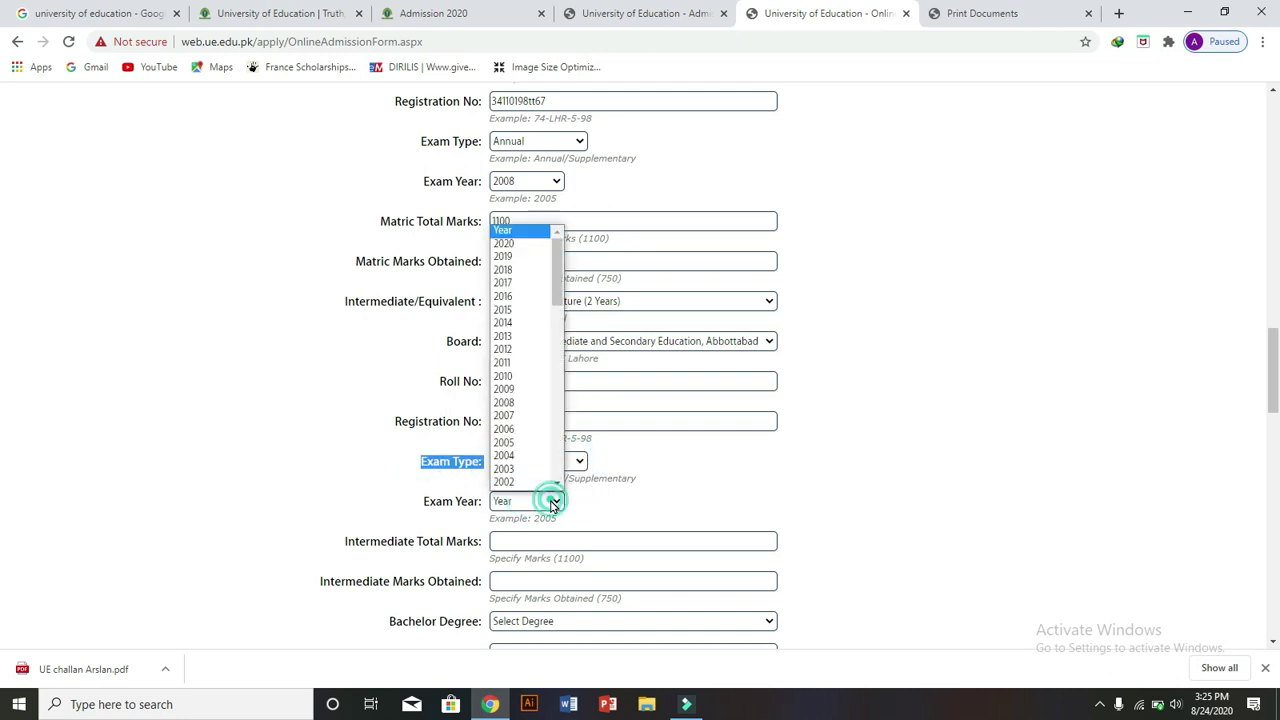
left_click(524, 456)
left_click_drag(1275, 373, 1276, 414)
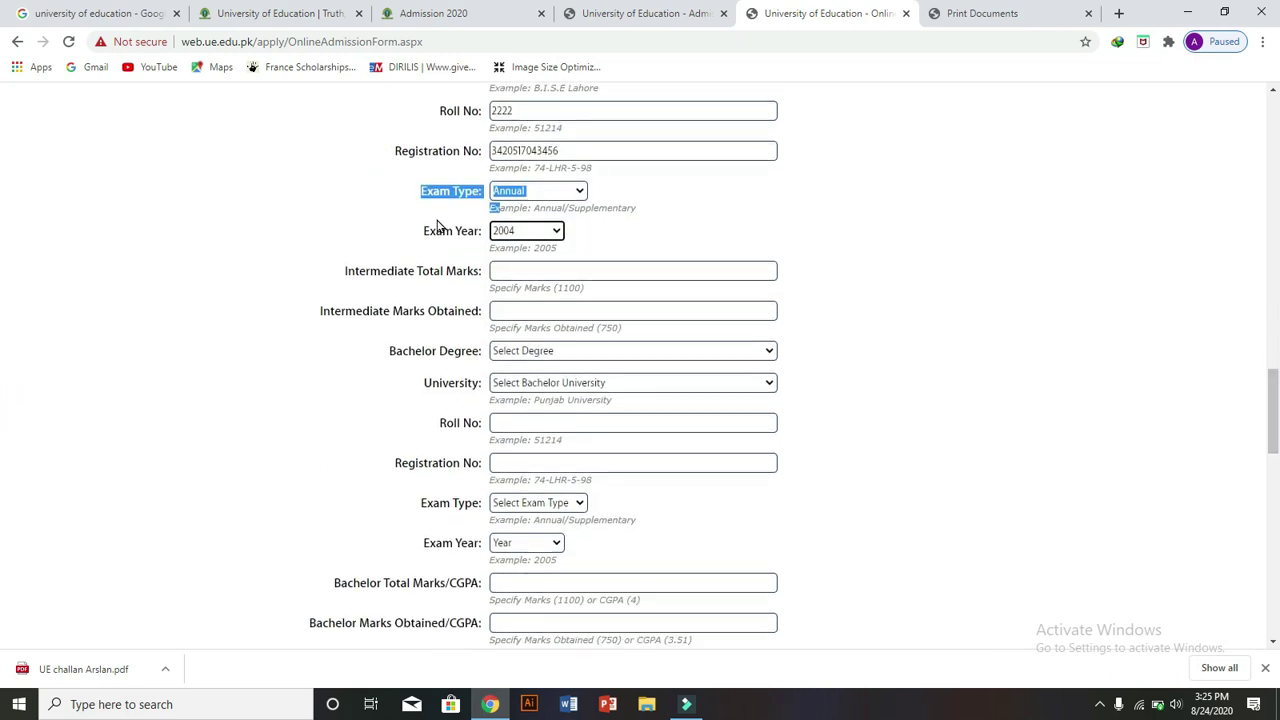
- Fill Intermediate Total Marks with 505 and Intermediate Marks Obtained with 418
left_click_drag(351, 271, 481, 270)
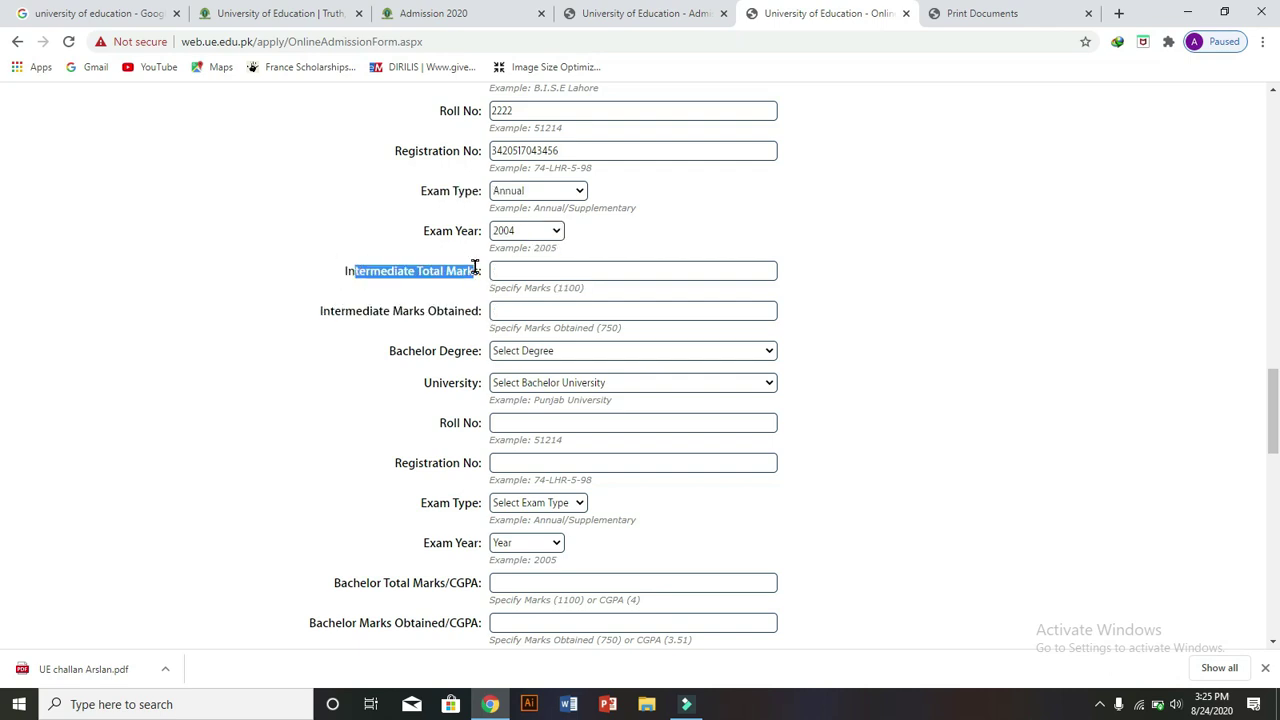
left_click(497, 270)
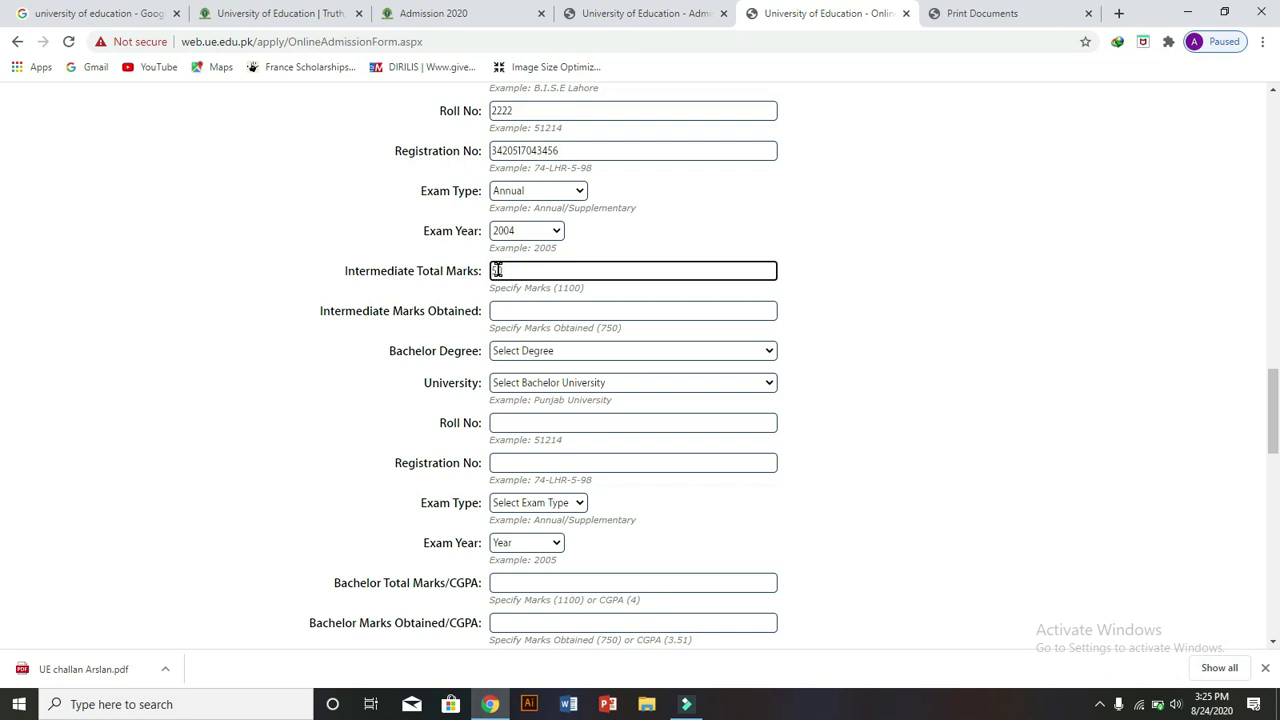
left_click(574, 309)
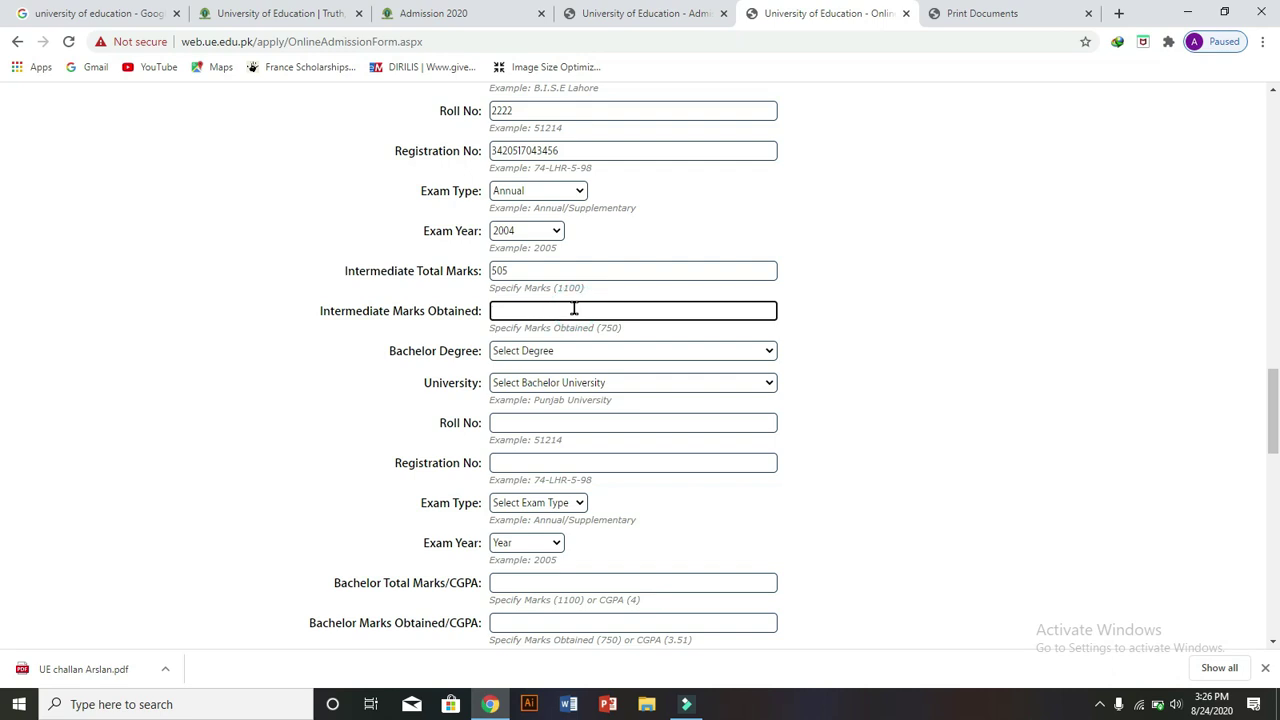
left_click_drag(320, 312, 453, 325)
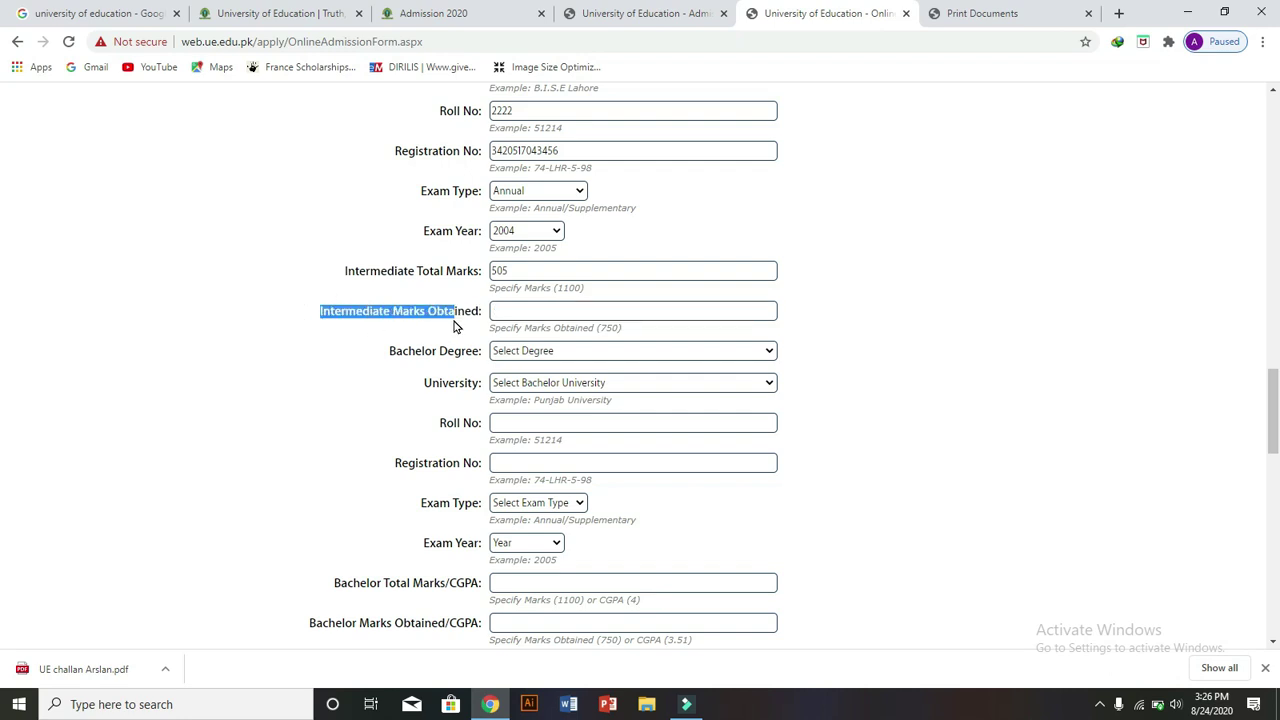
left_click(540, 310)
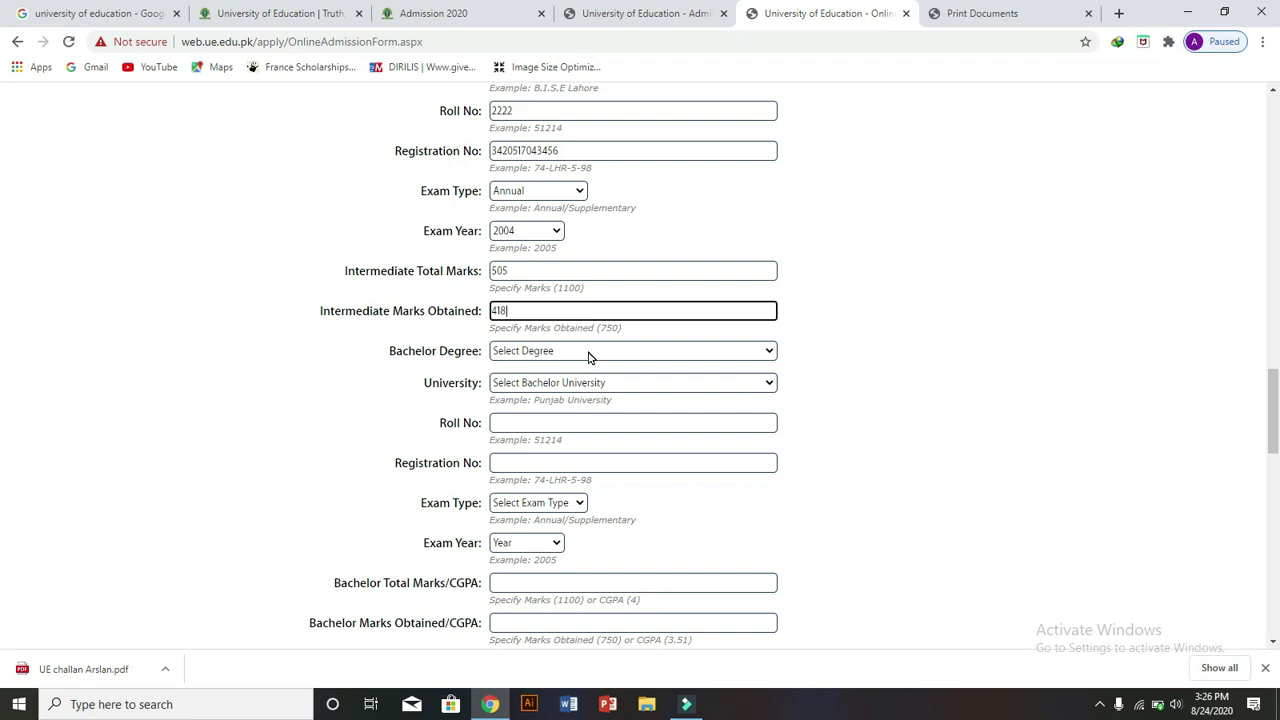
left_click_drag(389, 351, 476, 351)
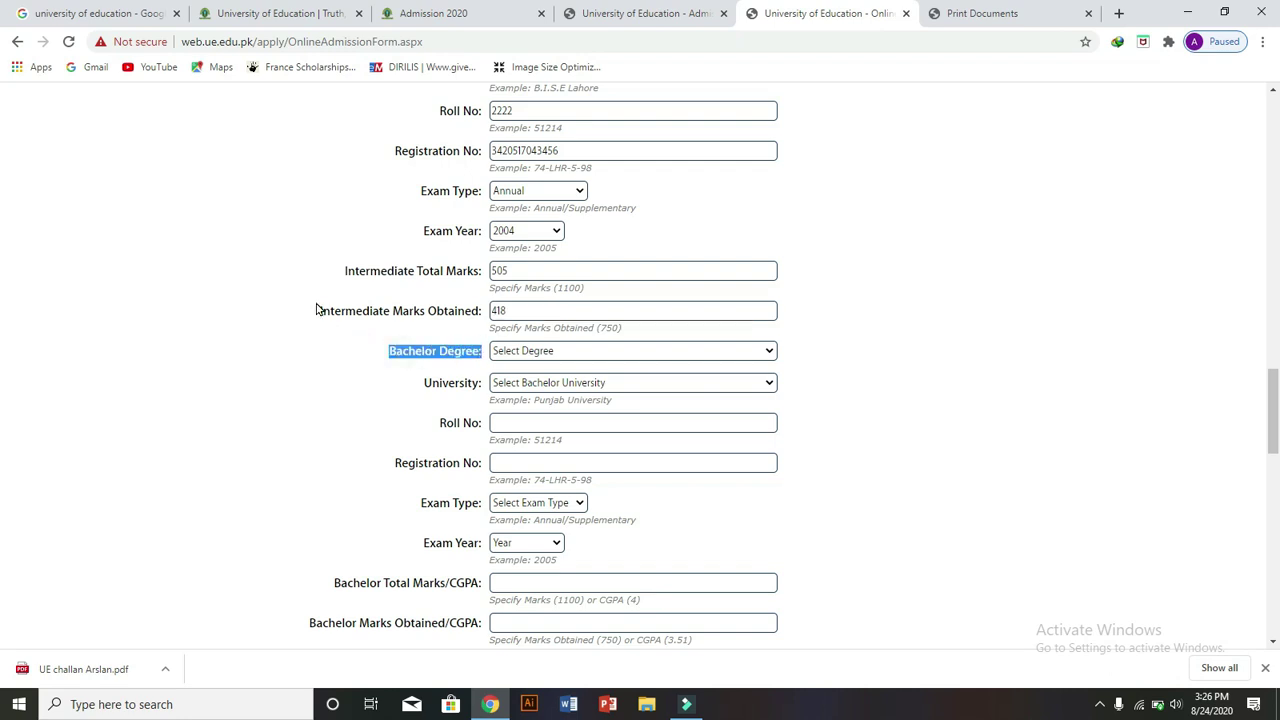
left_click_drag(323, 308, 783, 322)
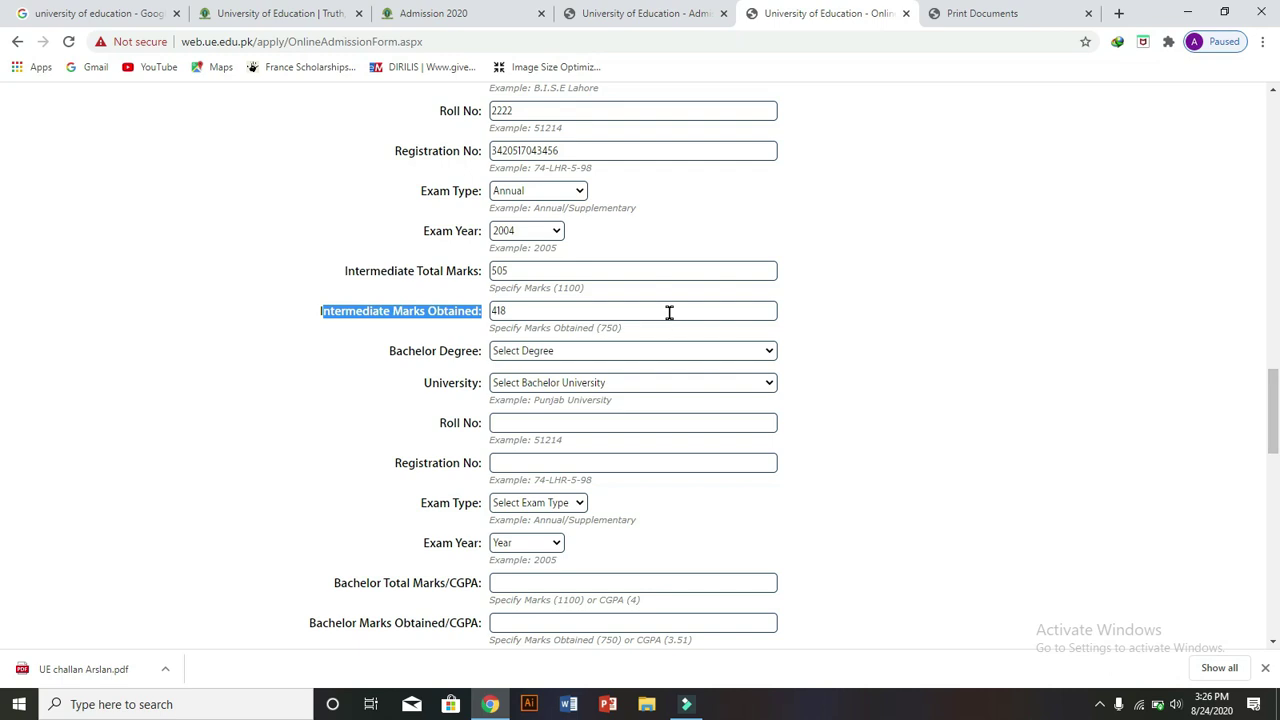
left_click(389, 354)
left_click_drag(389, 354, 480, 354)
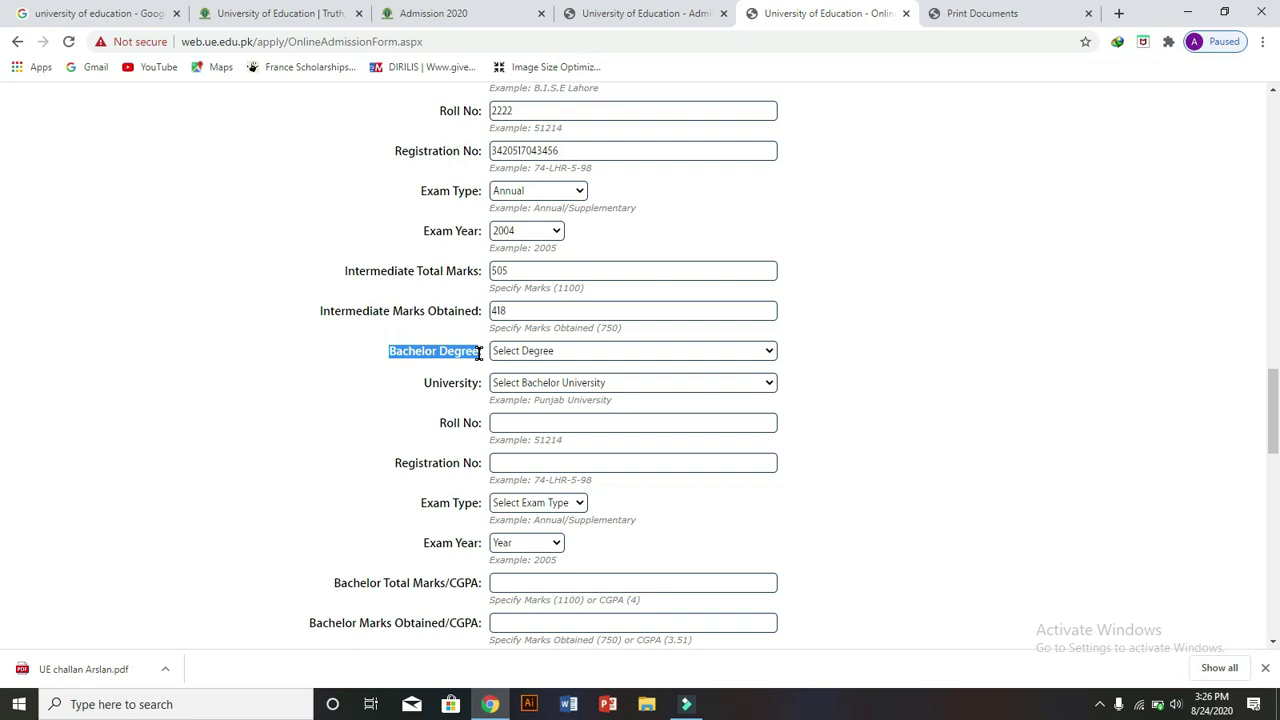
- Select B.Com Hons (4 Years) from Abbottabad University of Science and Technology as the bachelor degree
scroll(2, 428, "down", 2)
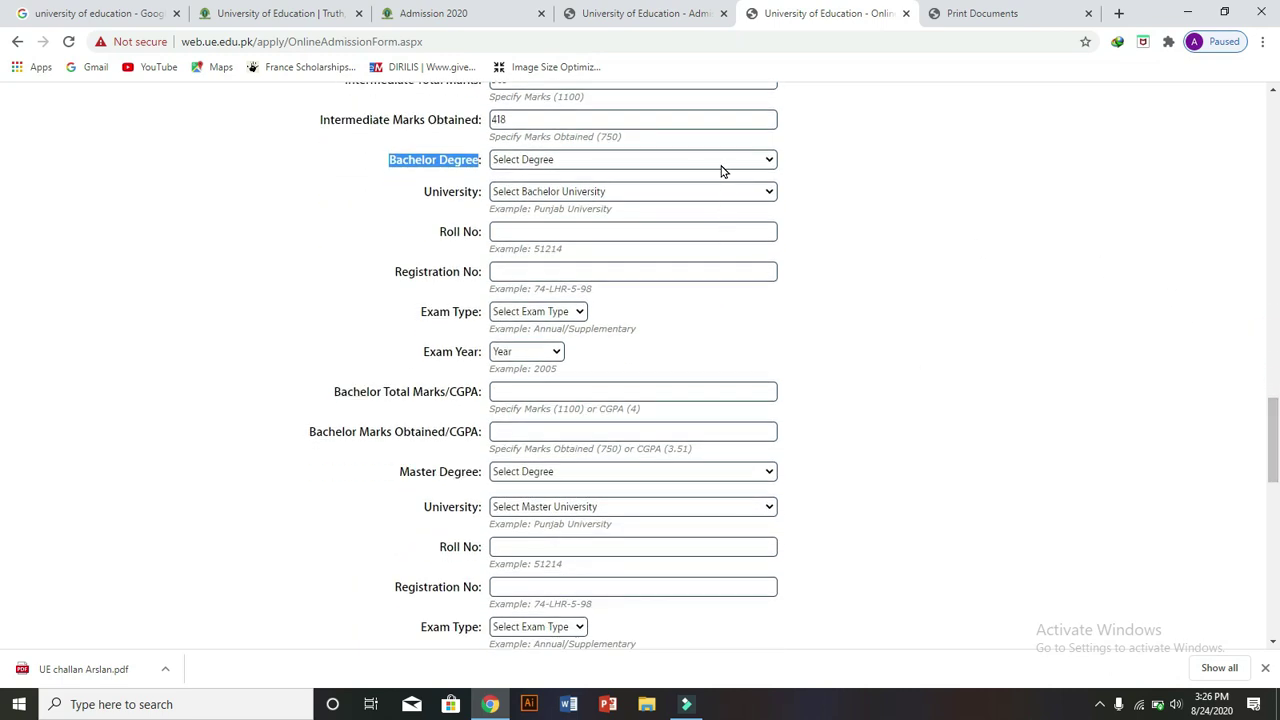
left_click(722, 166)
left_click(670, 300)
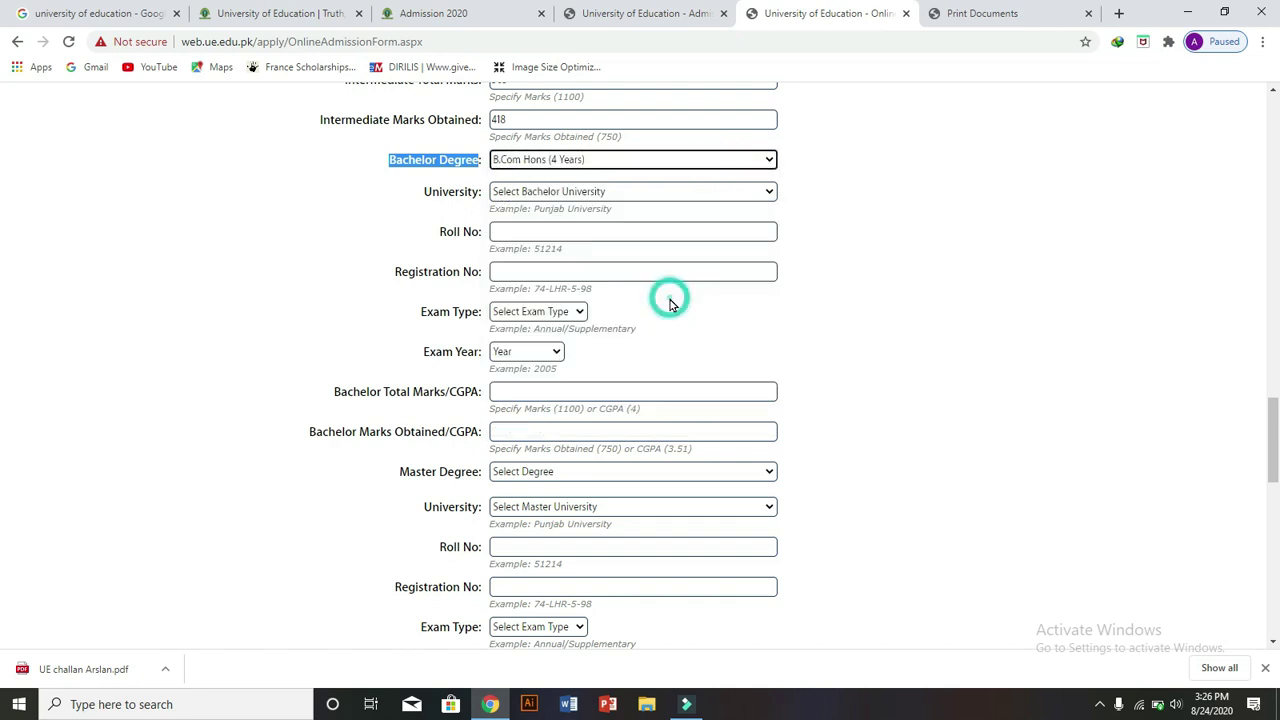
left_click(678, 193)
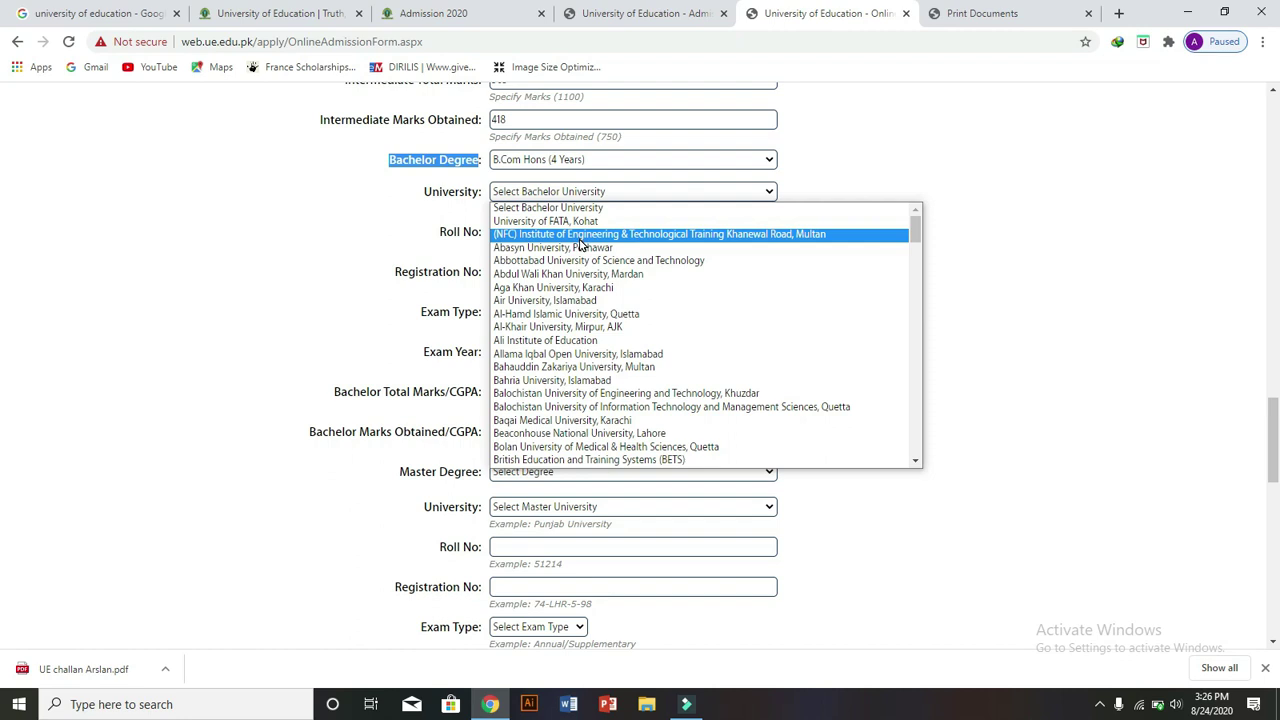
left_click(566, 262)
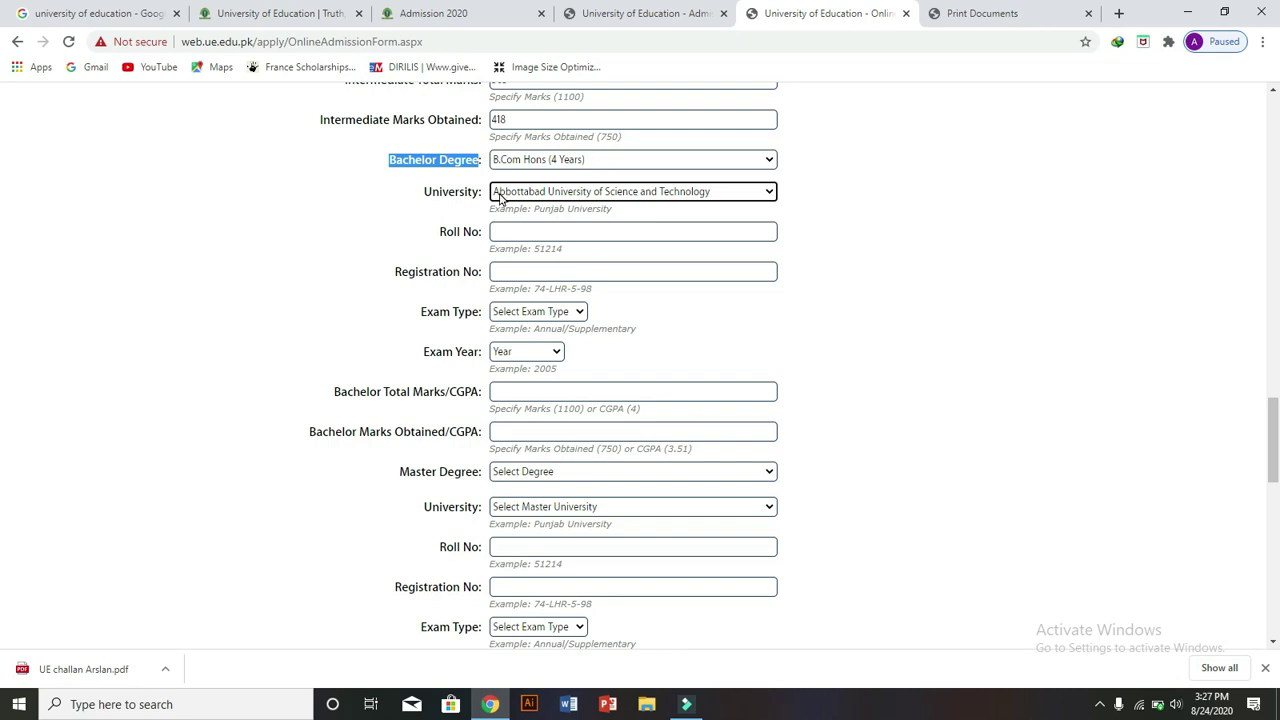
- Enter the bachelor roll and registration numbers, and set Semester System with exam year 2016
left_click(523, 234)
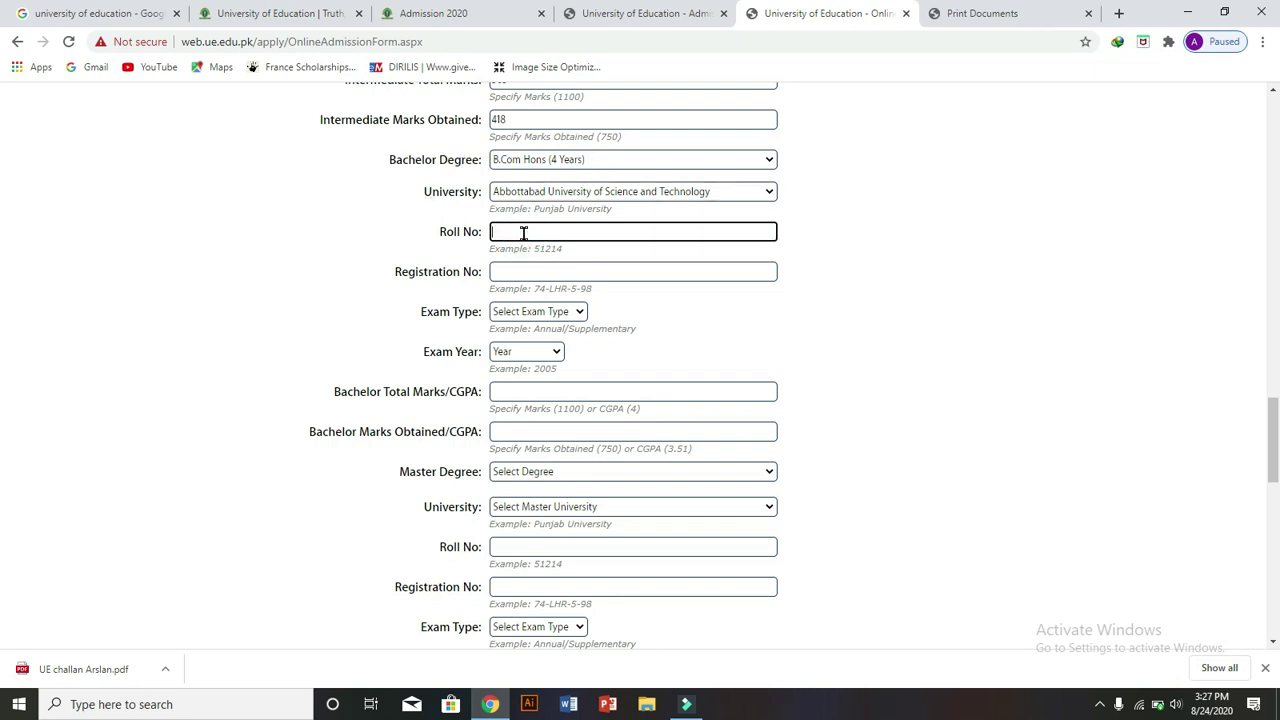
left_click(525, 264)
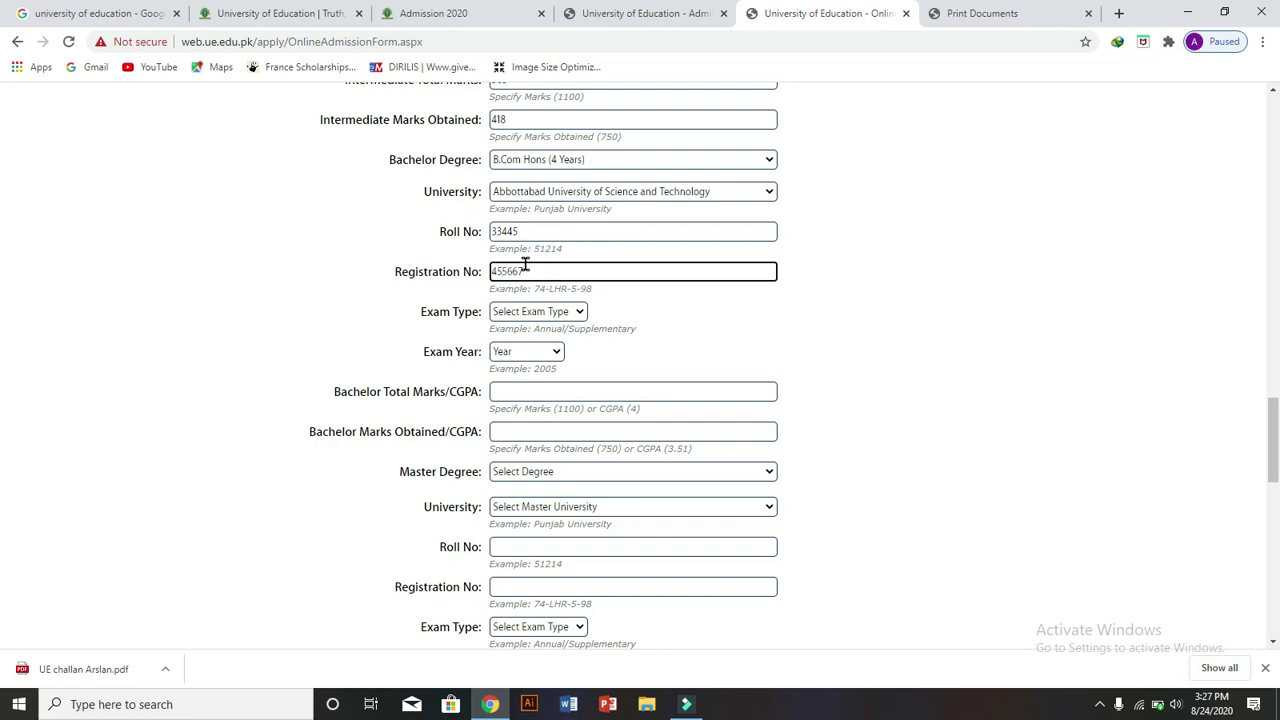
type("455667")
left_click(571, 312)
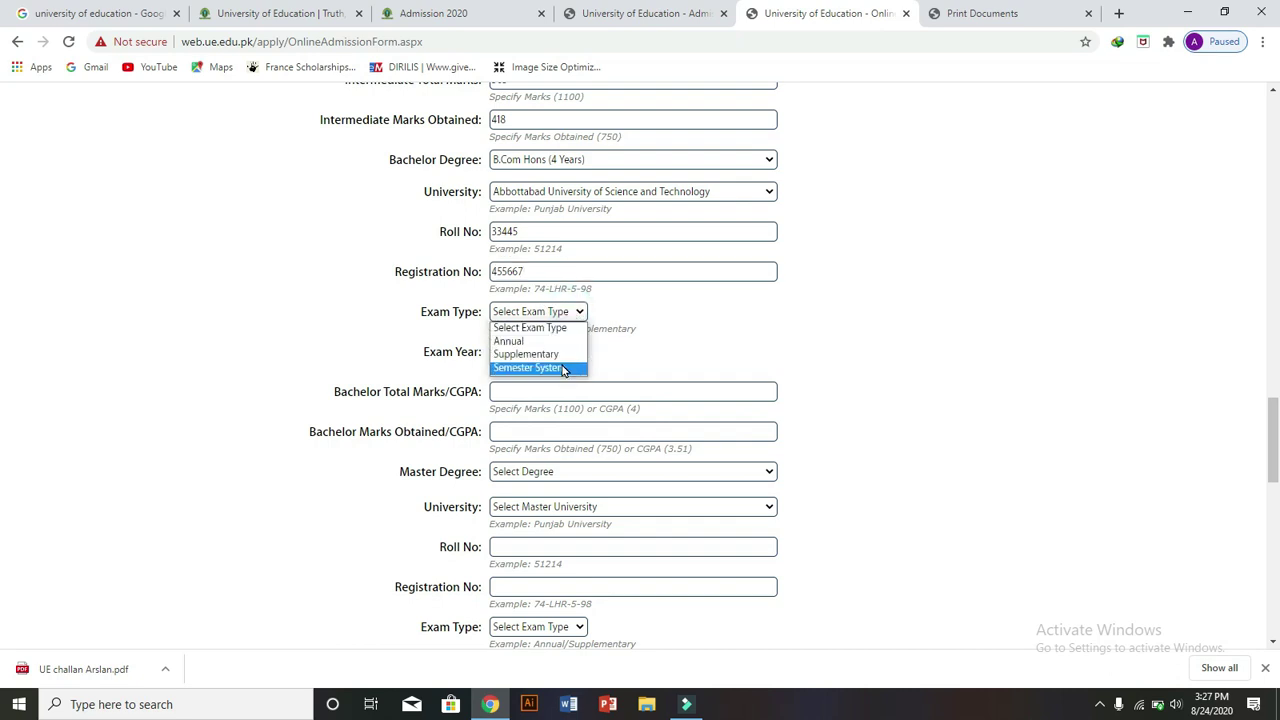
left_click(563, 368)
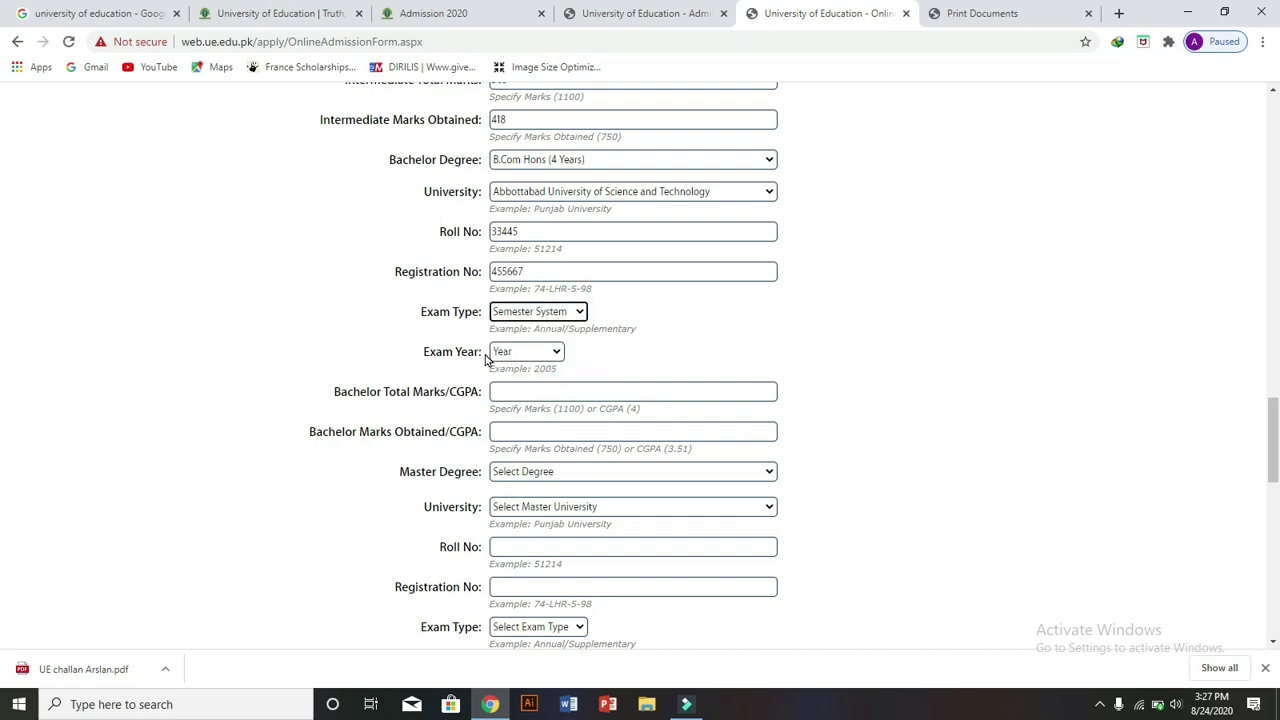
left_click(541, 356)
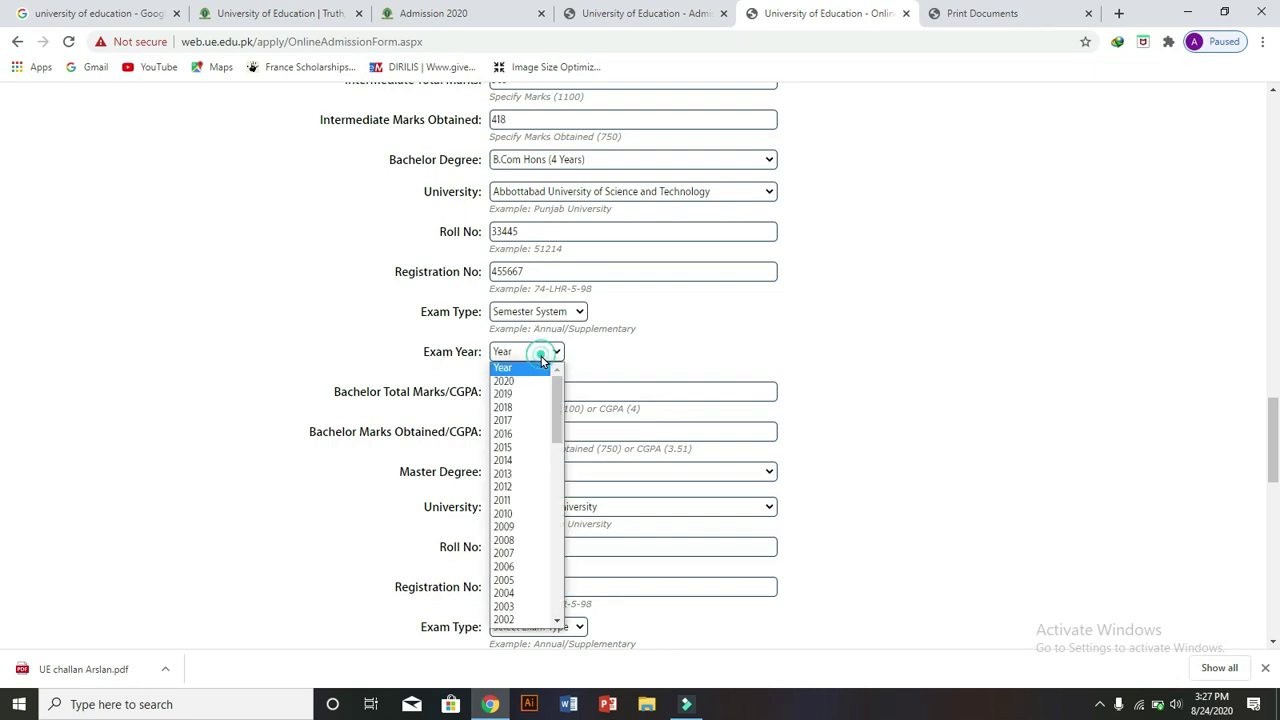
left_click(513, 437)
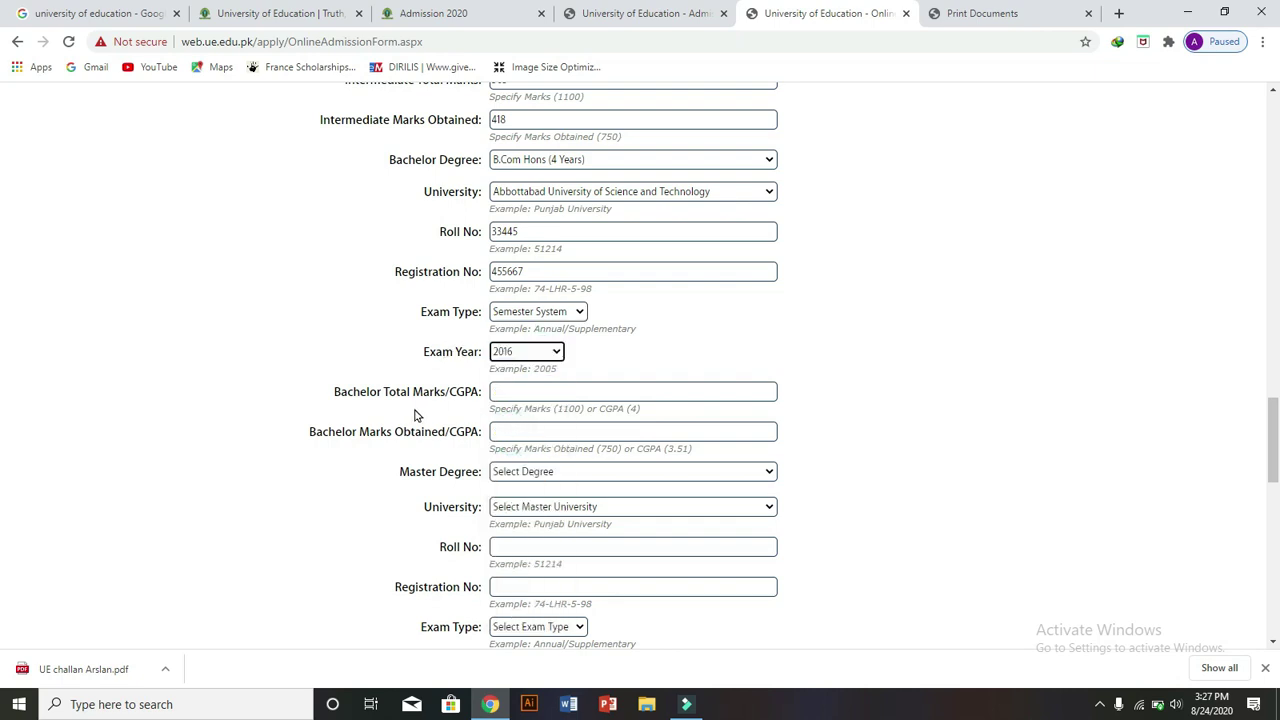
left_click_drag(340, 391, 480, 405)
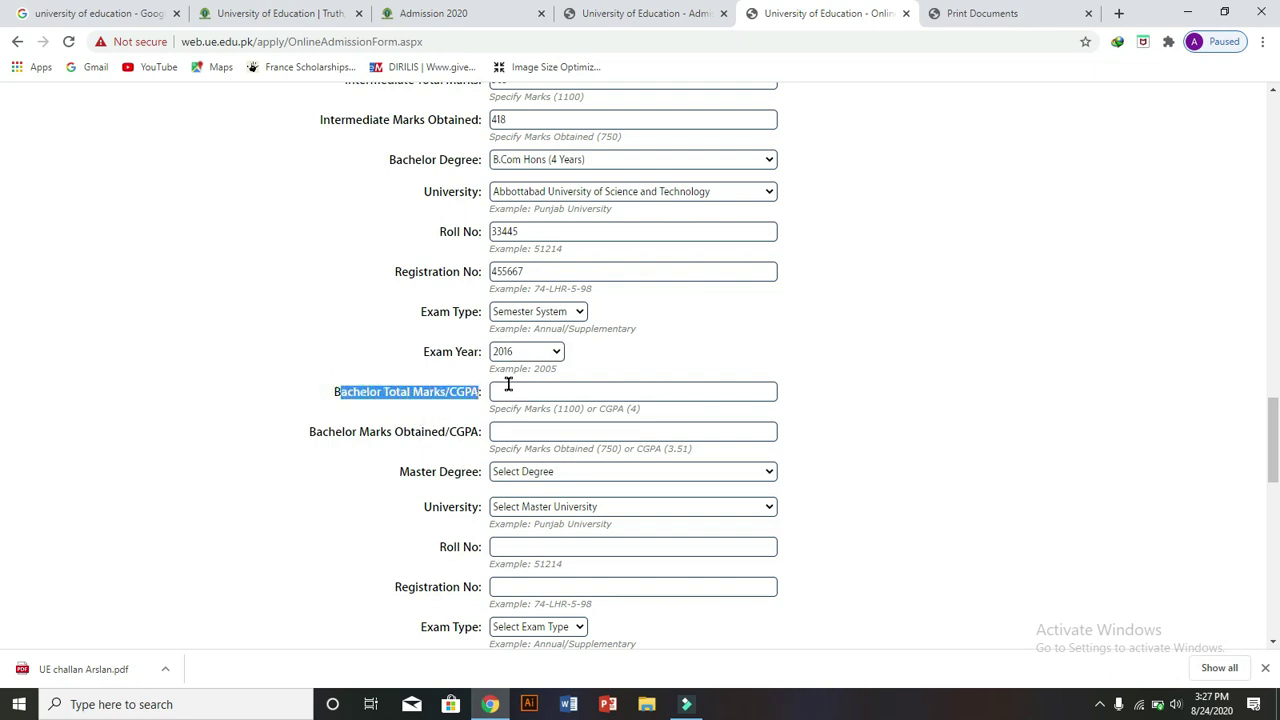
- Enter 32357 as Bachelor Total Marks/CGPA and correct the marks obtained entry
left_click(506, 389)
type("32357")
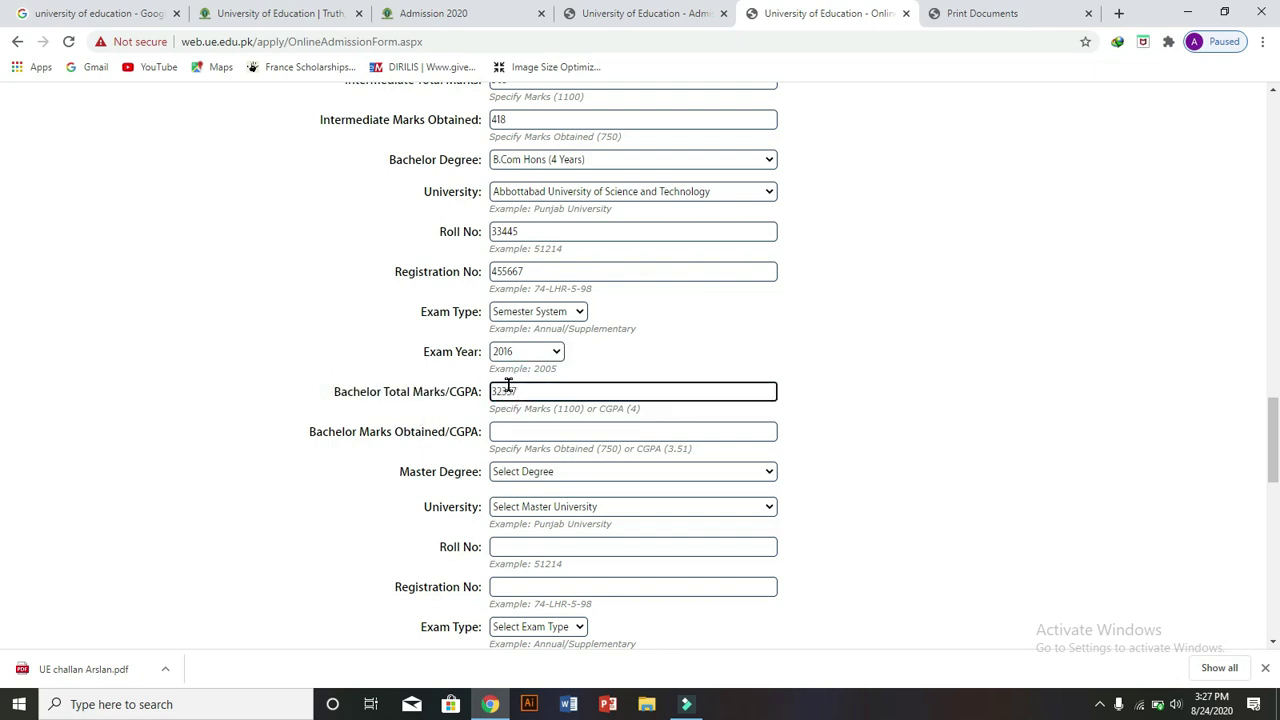
left_click(511, 430)
type("66")
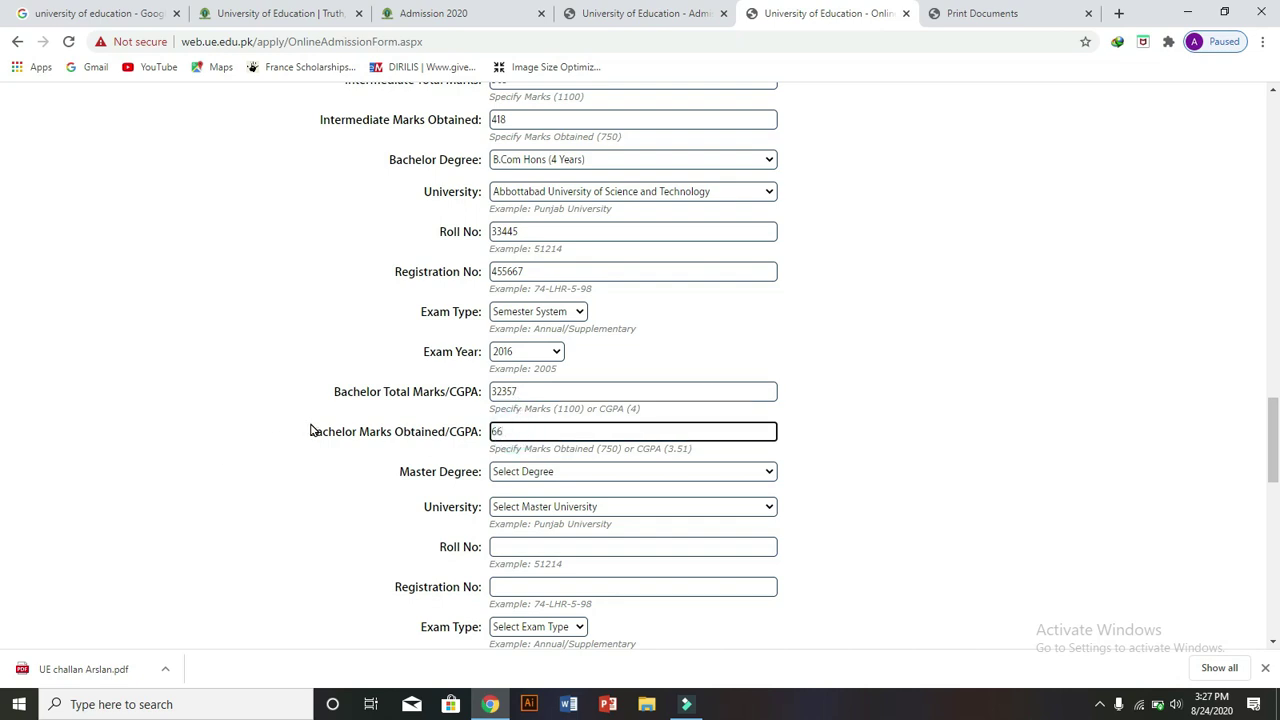
left_click_drag(310, 431, 421, 428)
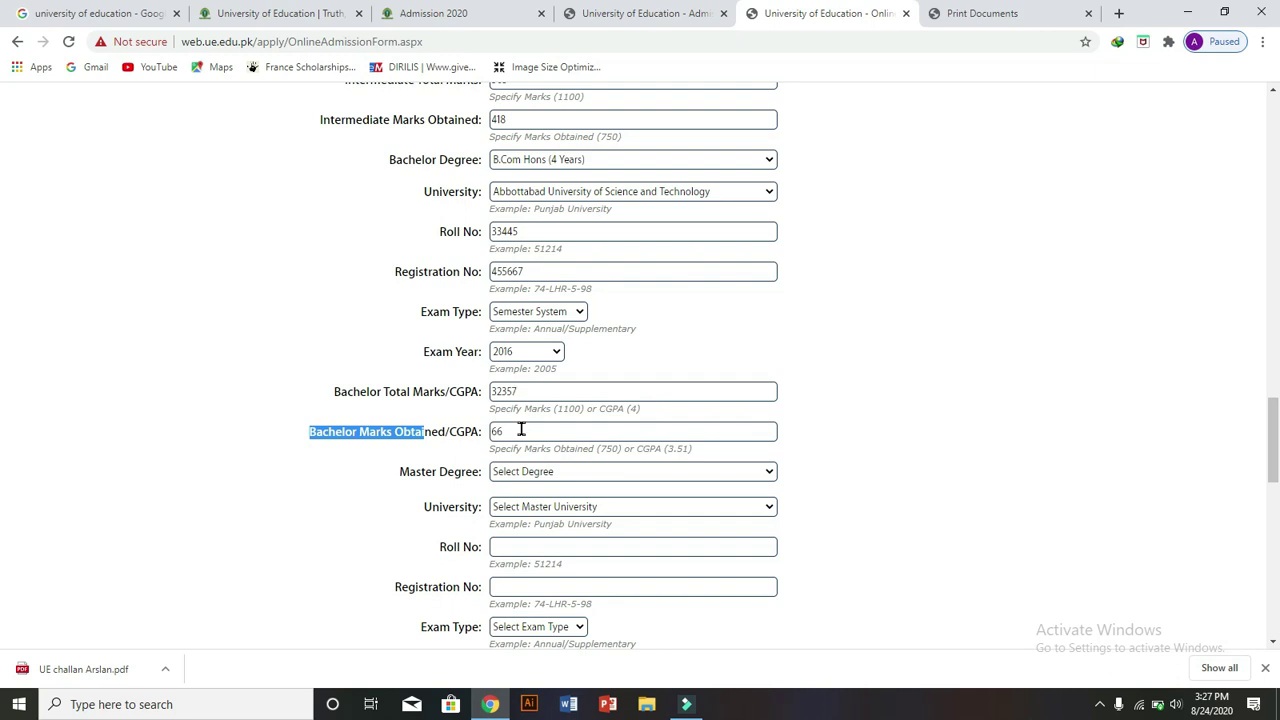
left_click(521, 430)
key("BackSpace")
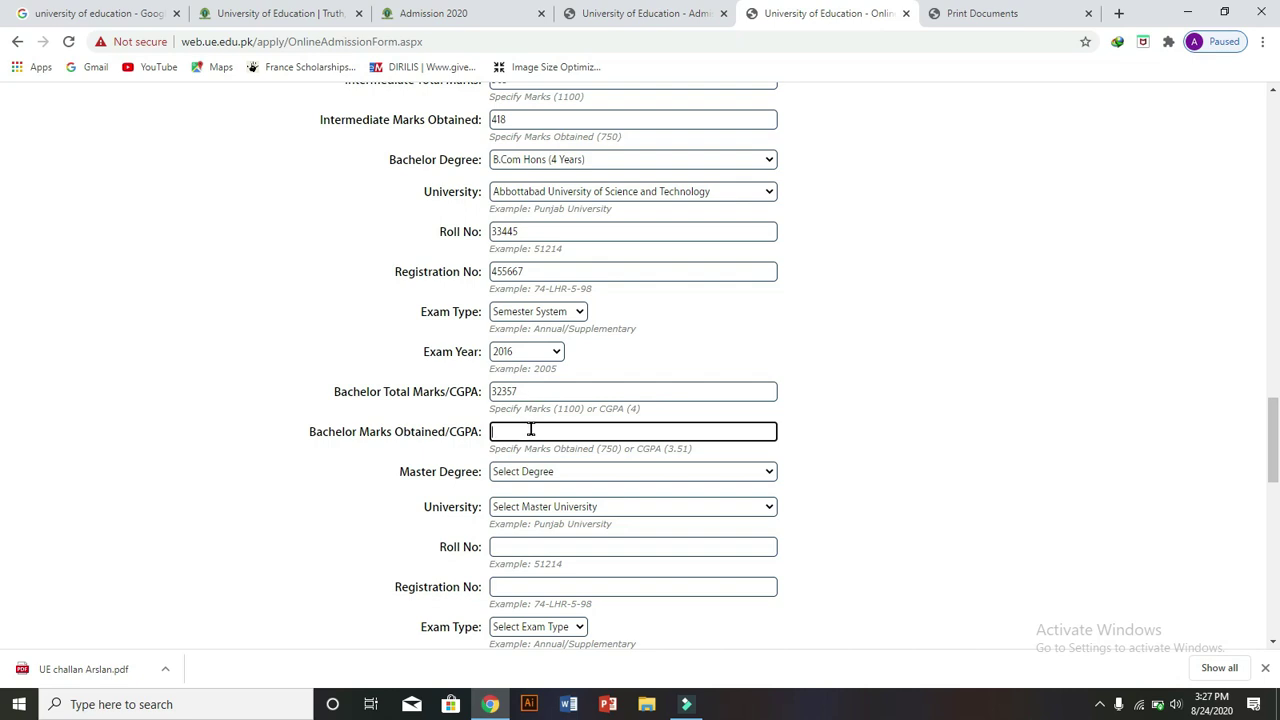
- Leave the Bachelor Marks Obtained field and scroll down to the Master section
left_click(398, 470)
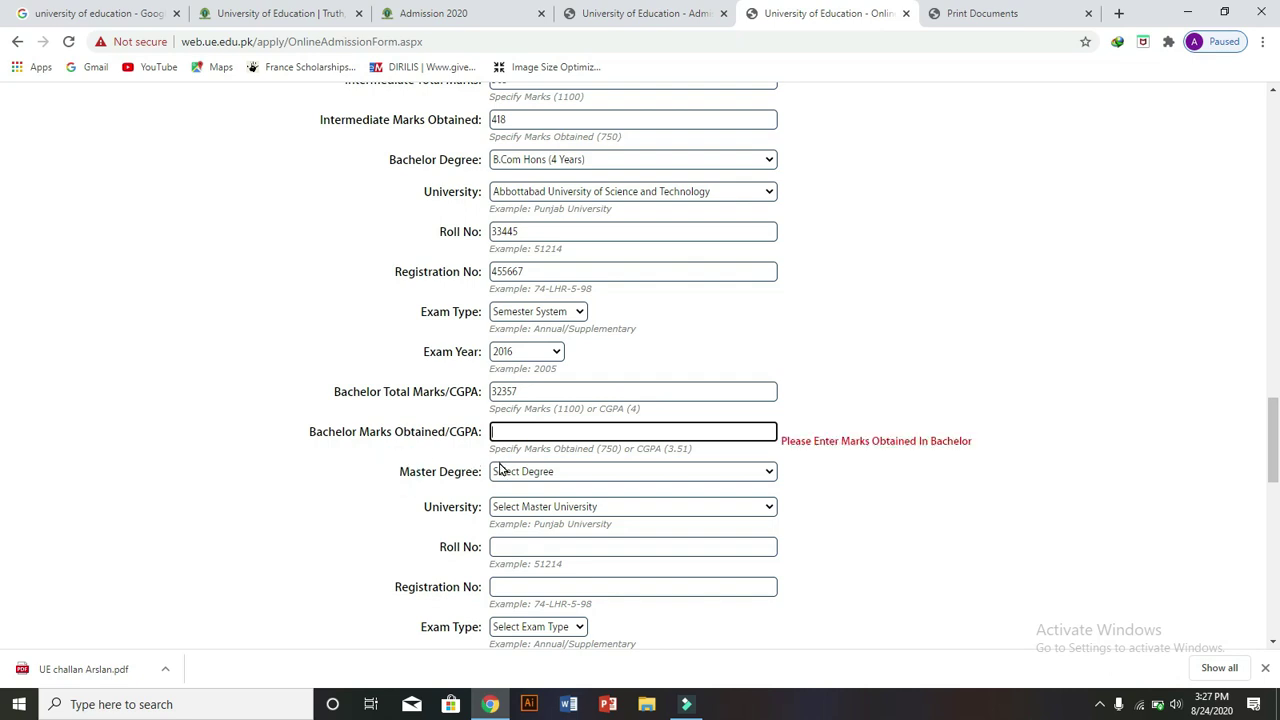
left_click_drag(480, 475, 398, 478)
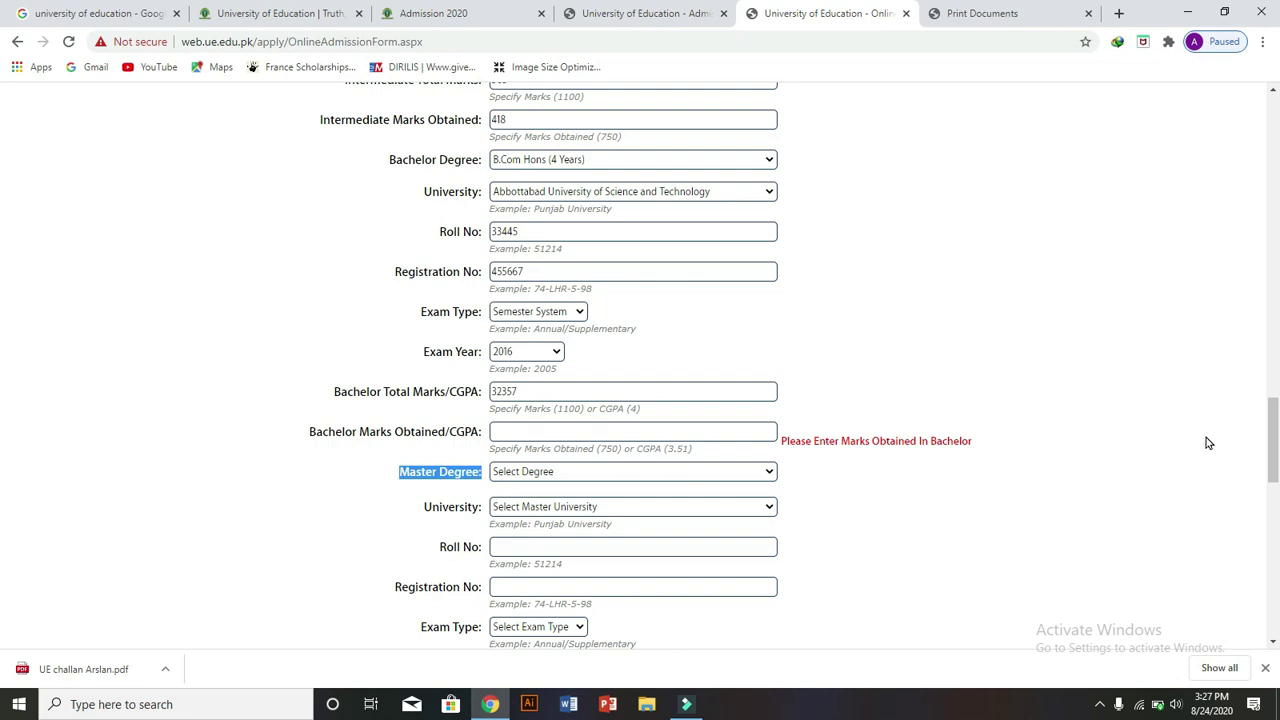
left_click_drag(1274, 440, 1278, 479)
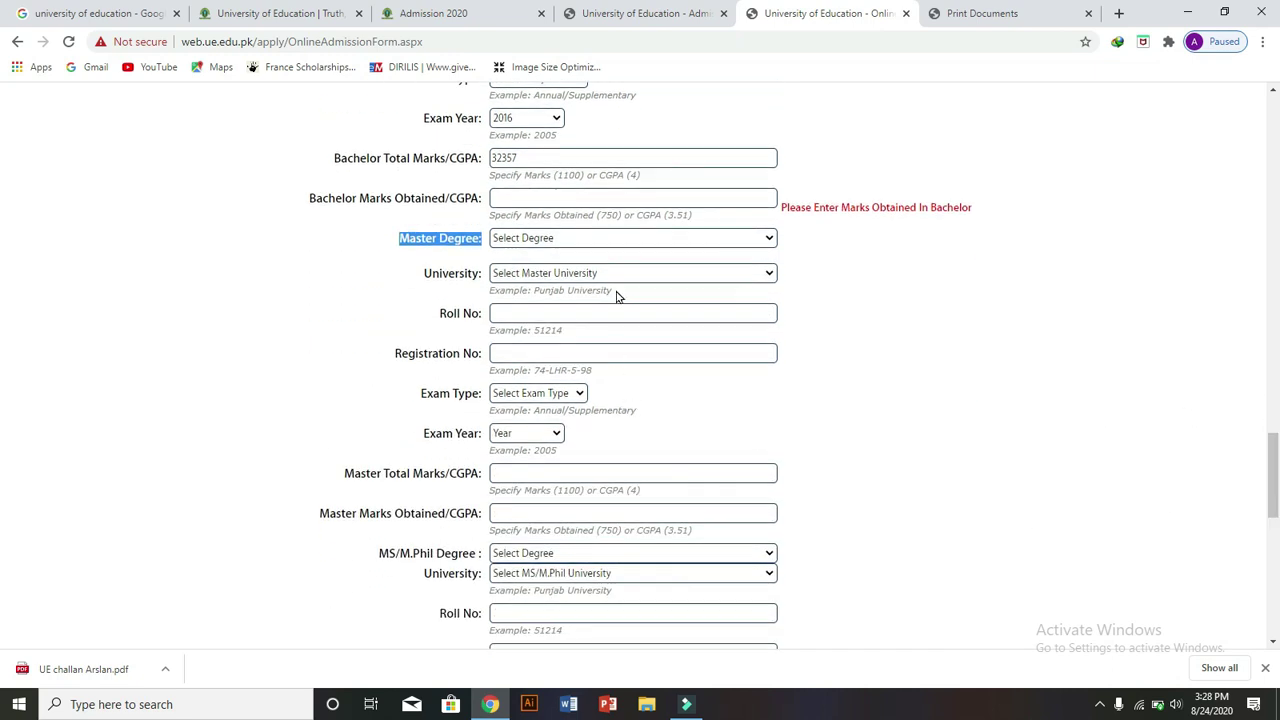
- Record M.Sc. Animal Breeding & Genetics, Abdul Wali Khan University, Mardan, Semester System, 2003
left_click(725, 241)
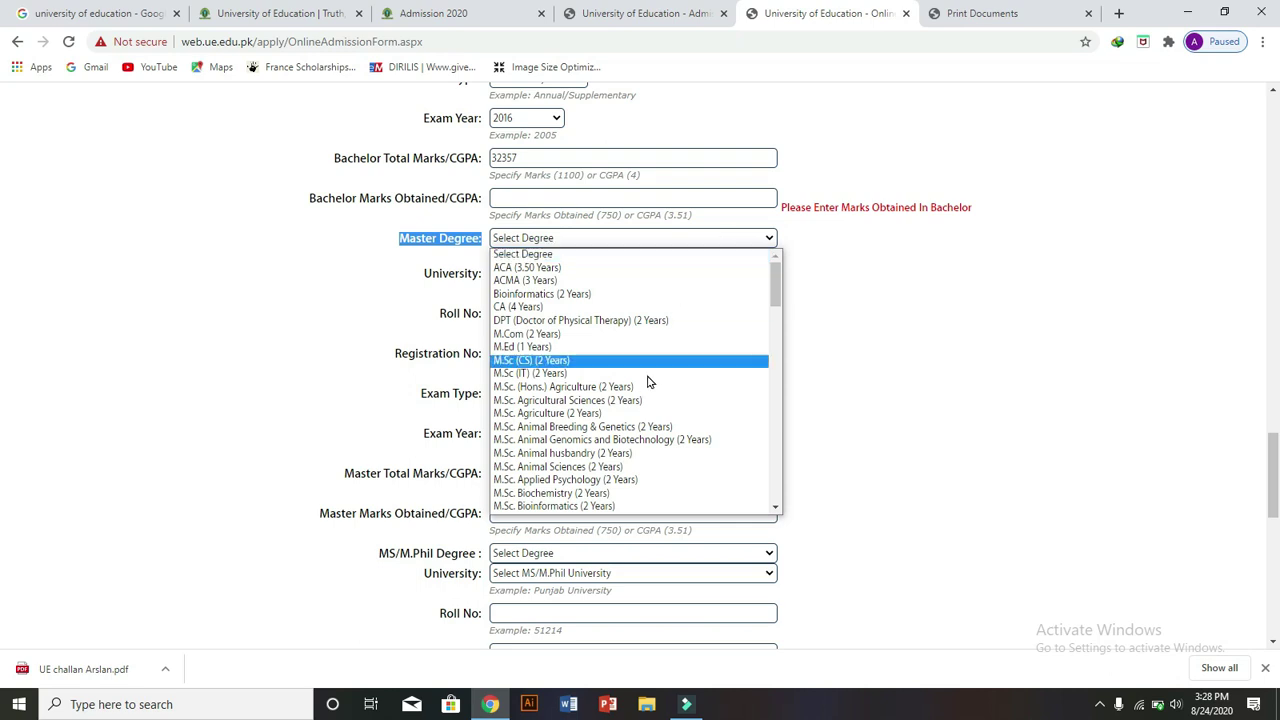
left_click(630, 426)
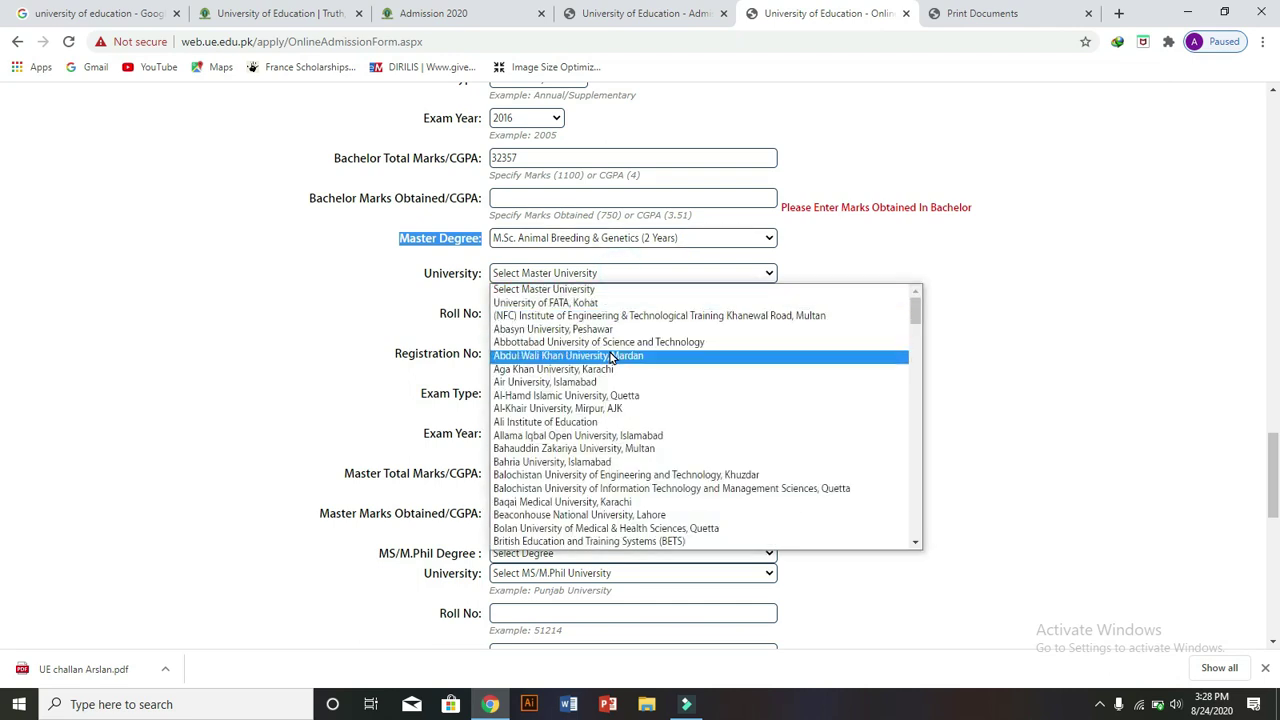
left_click(605, 355)
left_click(591, 313)
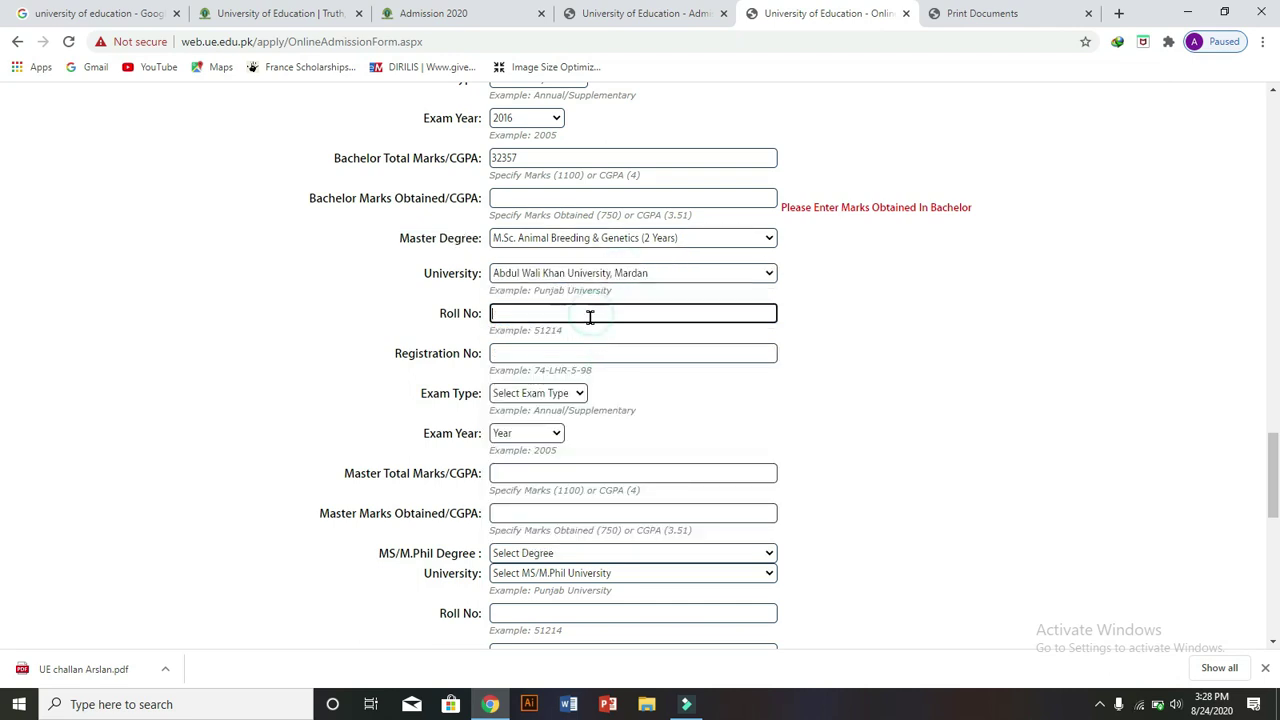
left_click(588, 352)
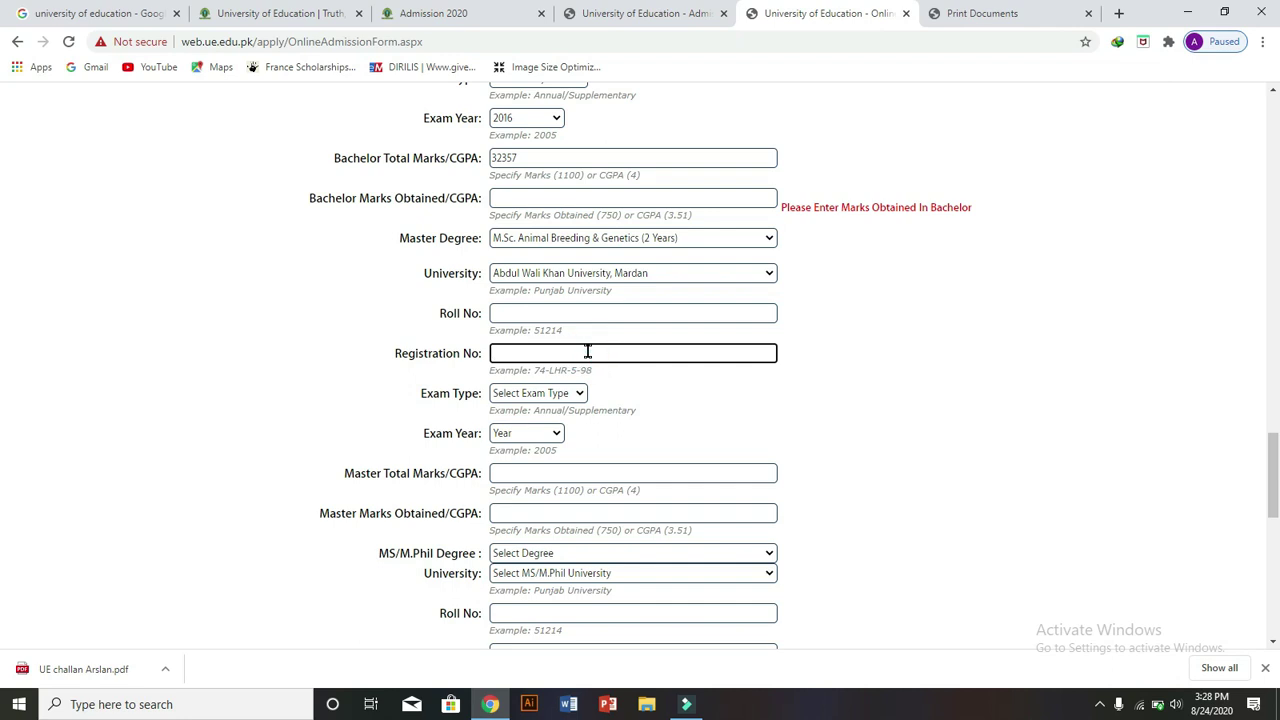
left_click(567, 394)
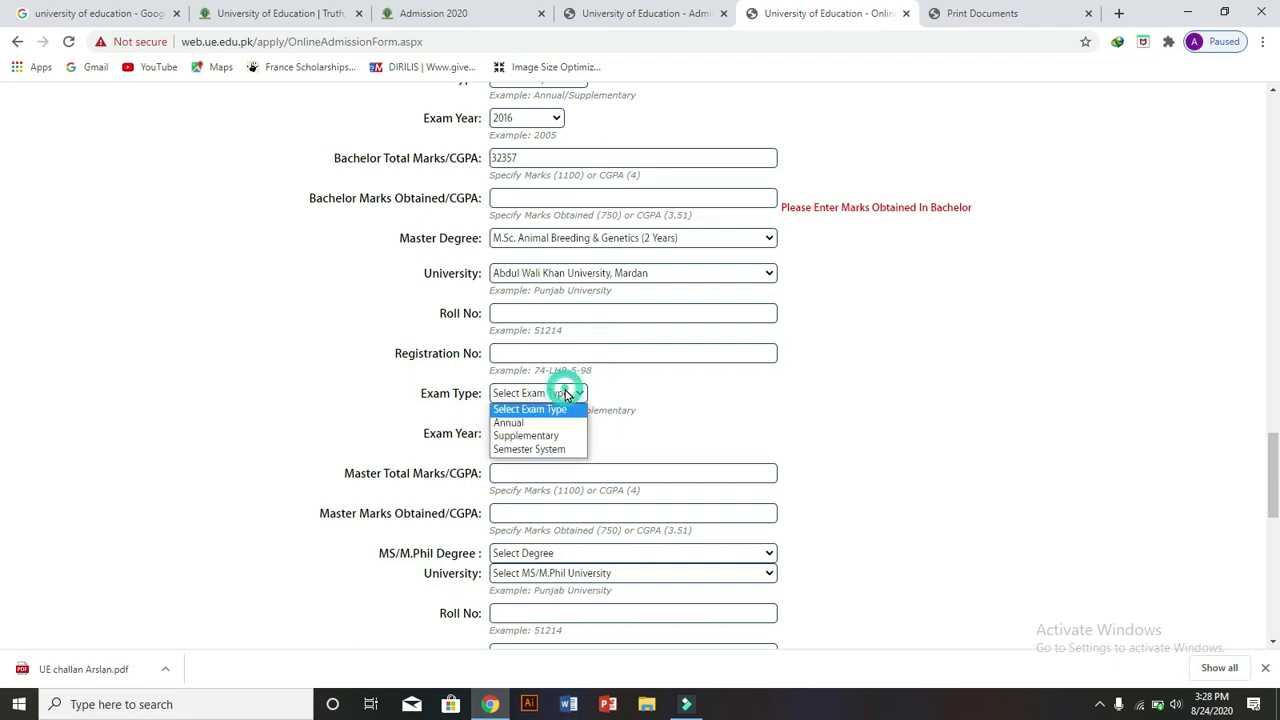
left_click(541, 450)
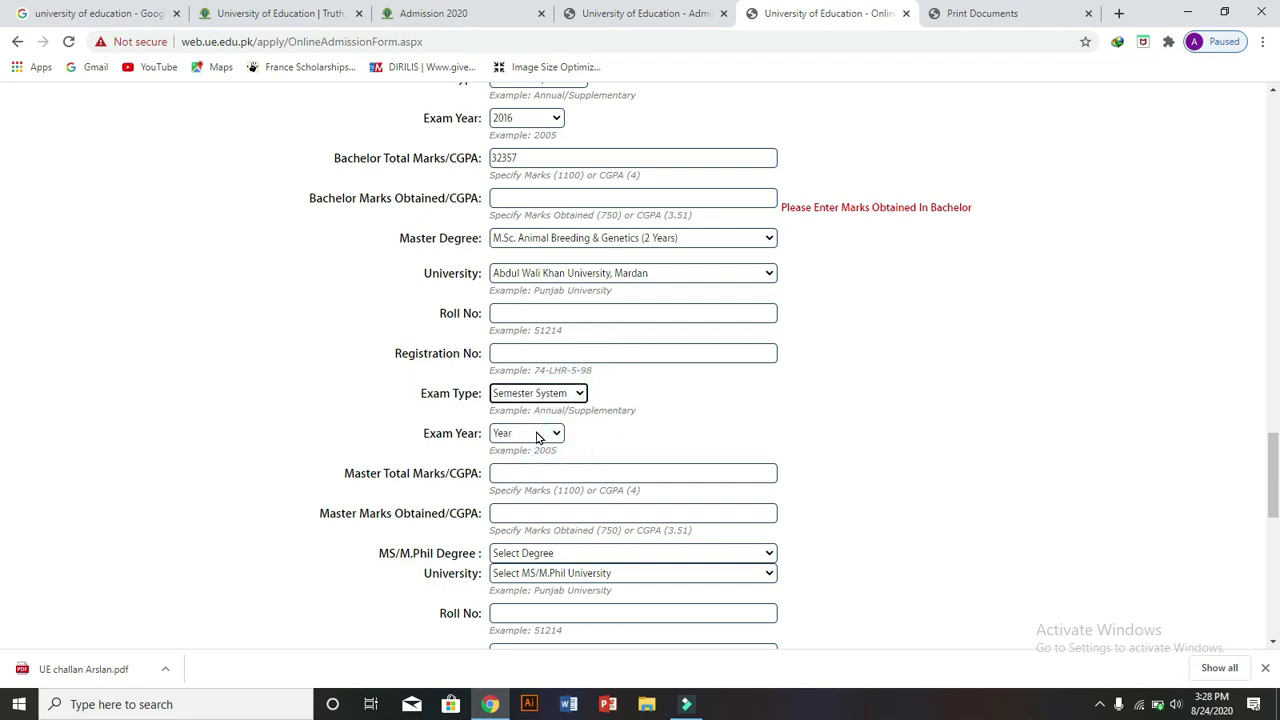
left_click(537, 437)
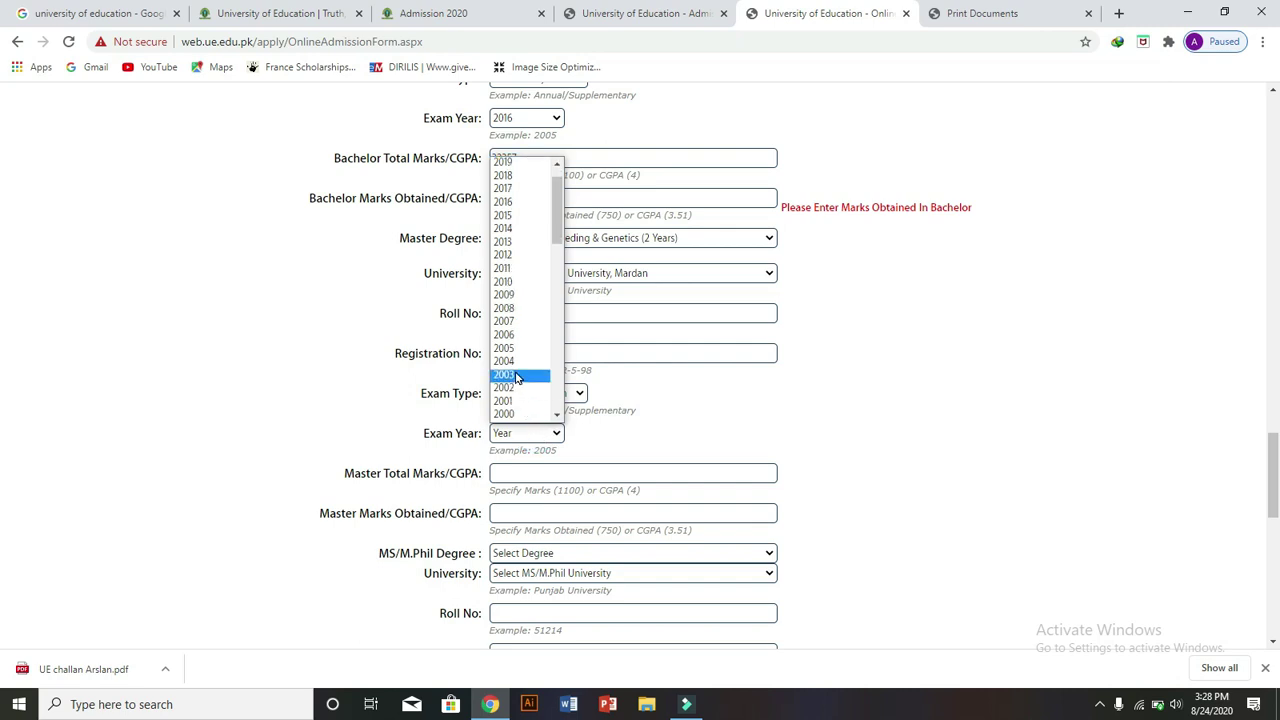
left_click(505, 400)
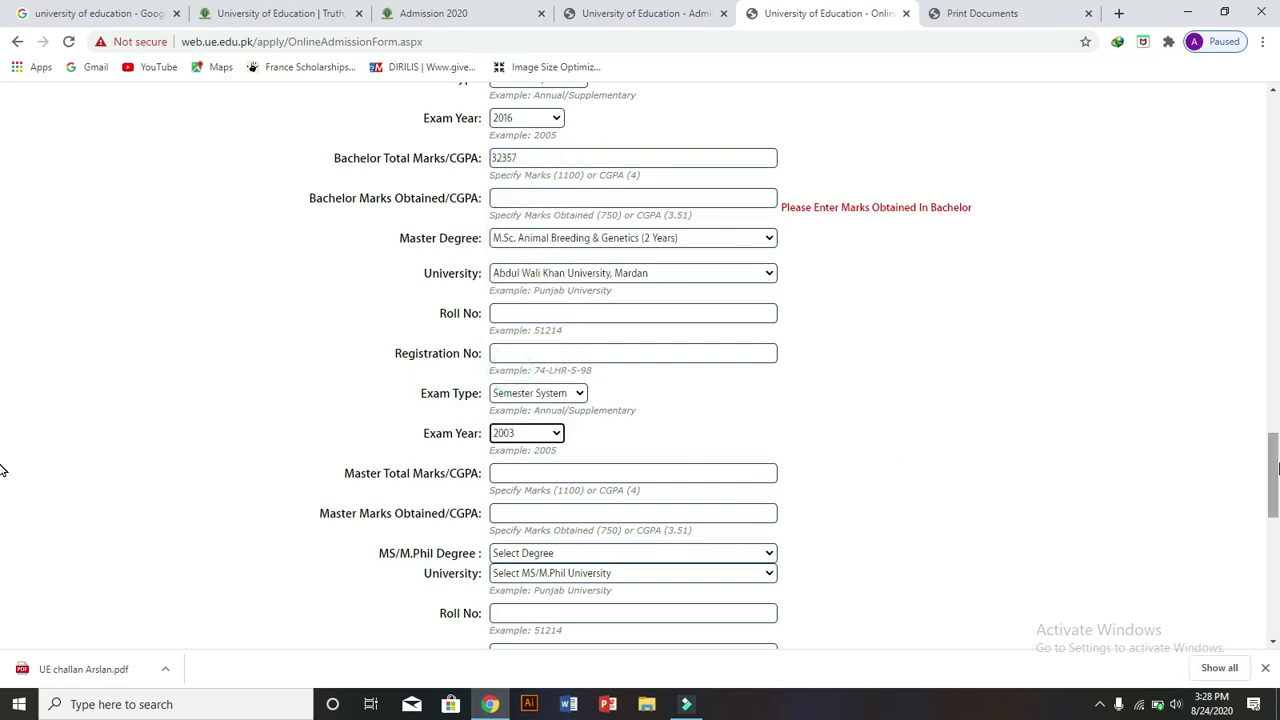
- Enter Master Total Marks/CGPA 4 and Marks Obtained/CGPA 3
left_click_drag(1274, 472, 1274, 508)
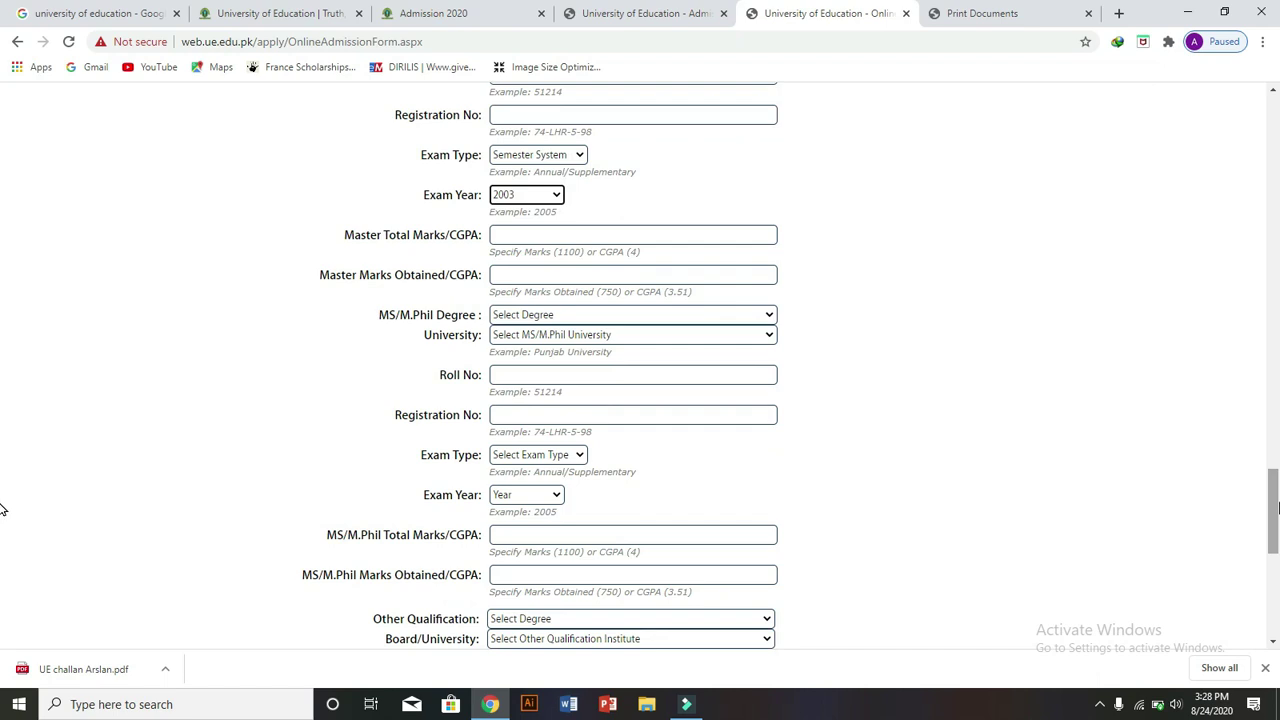
left_click(603, 229)
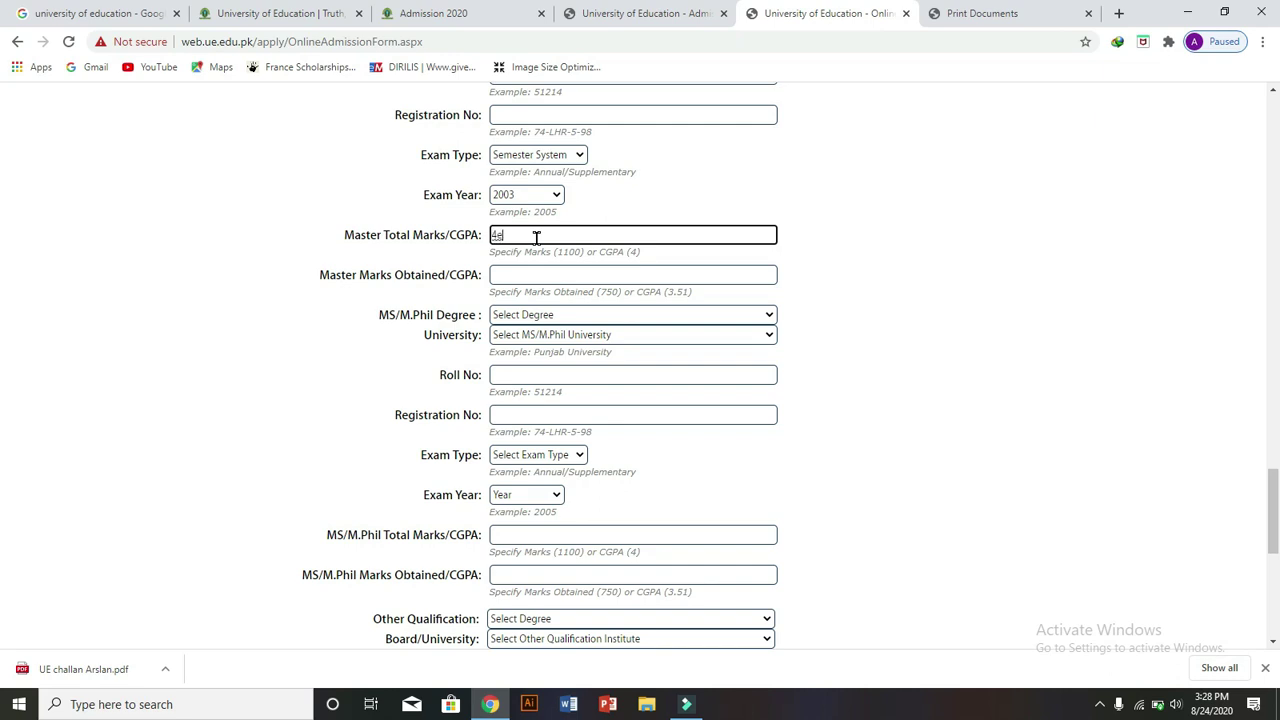
left_click(544, 268)
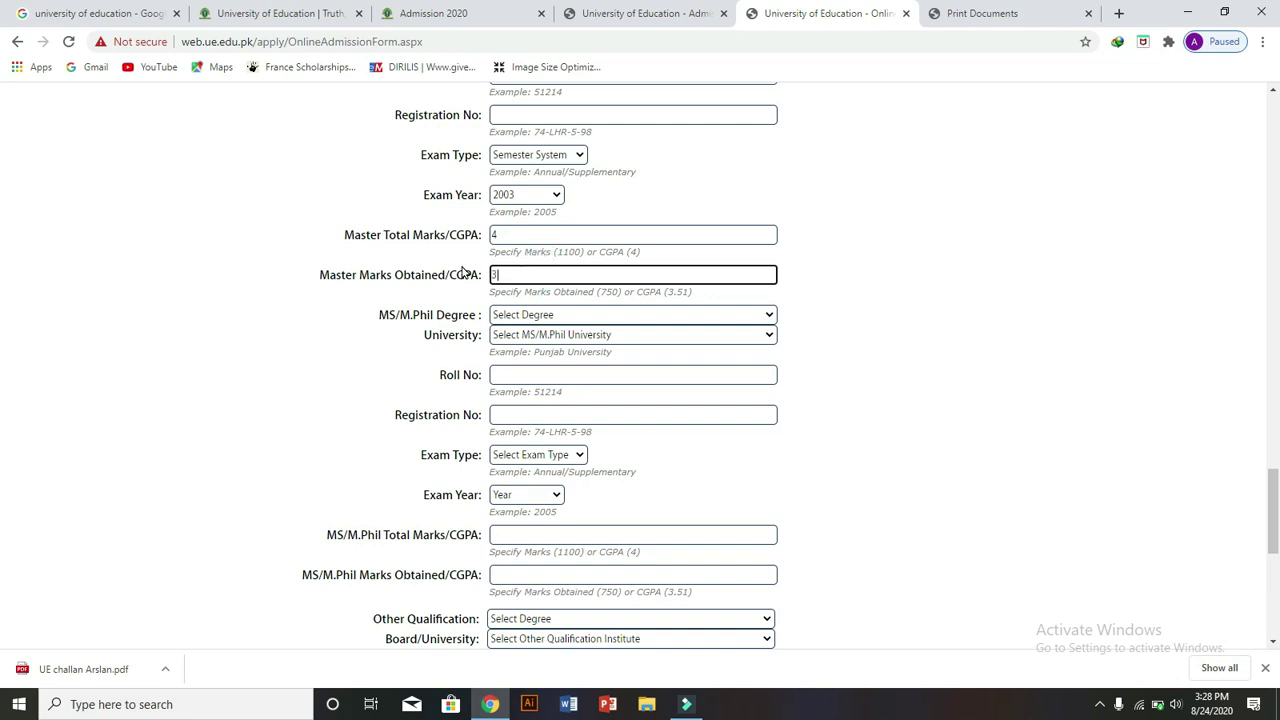
left_click_drag(352, 274, 414, 274)
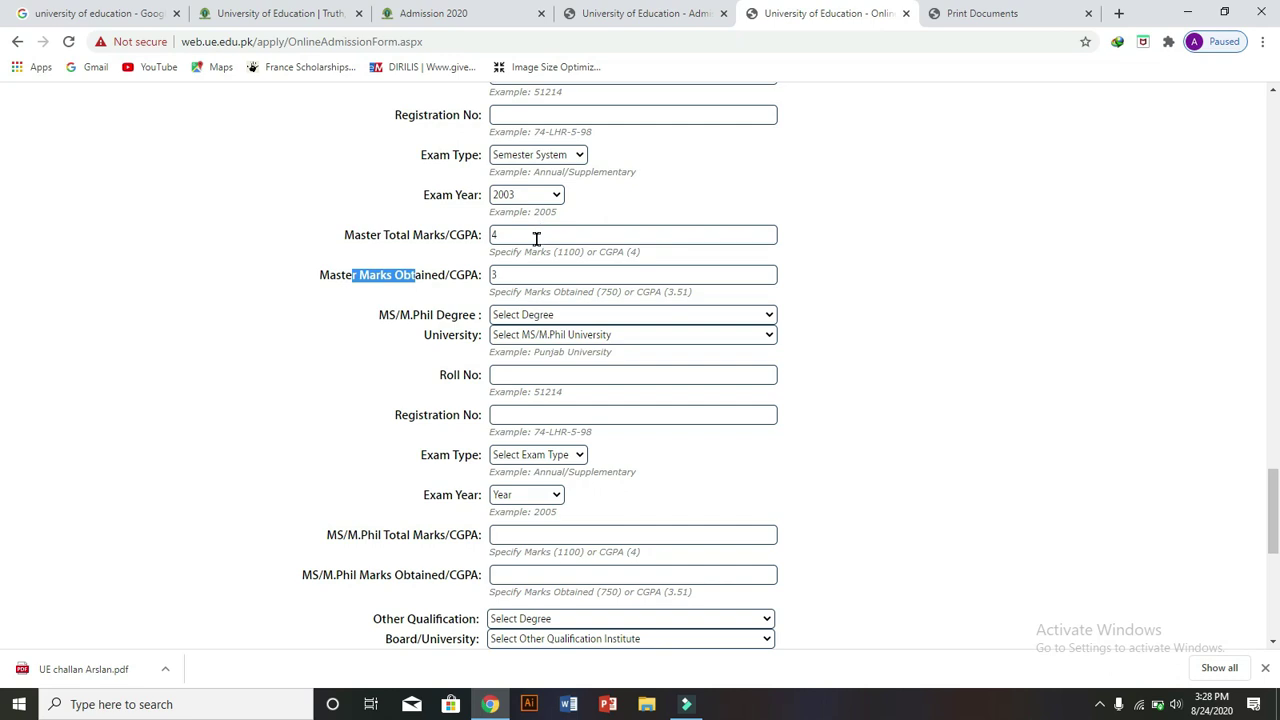
left_click_drag(388, 315, 465, 332)
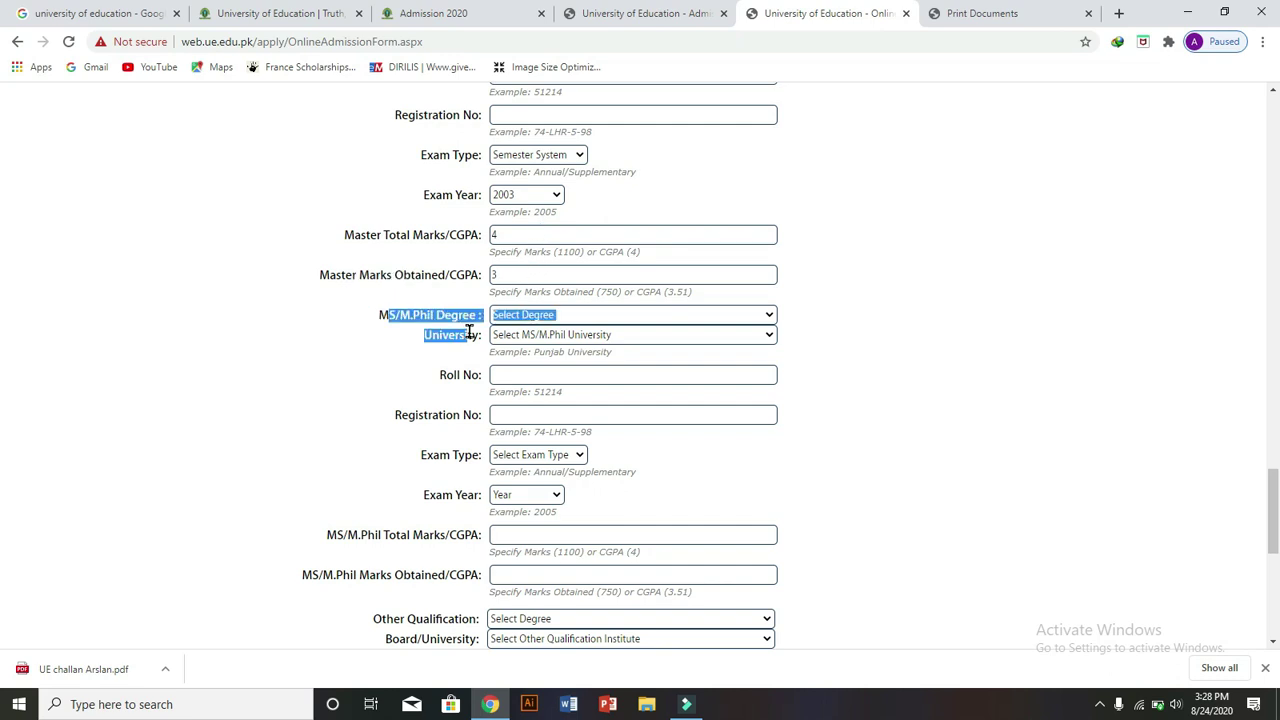
- Record M.Phil in Animal Genomics and Biotechnology, Abbottabad University, Semester System, 2002
left_click(679, 317)
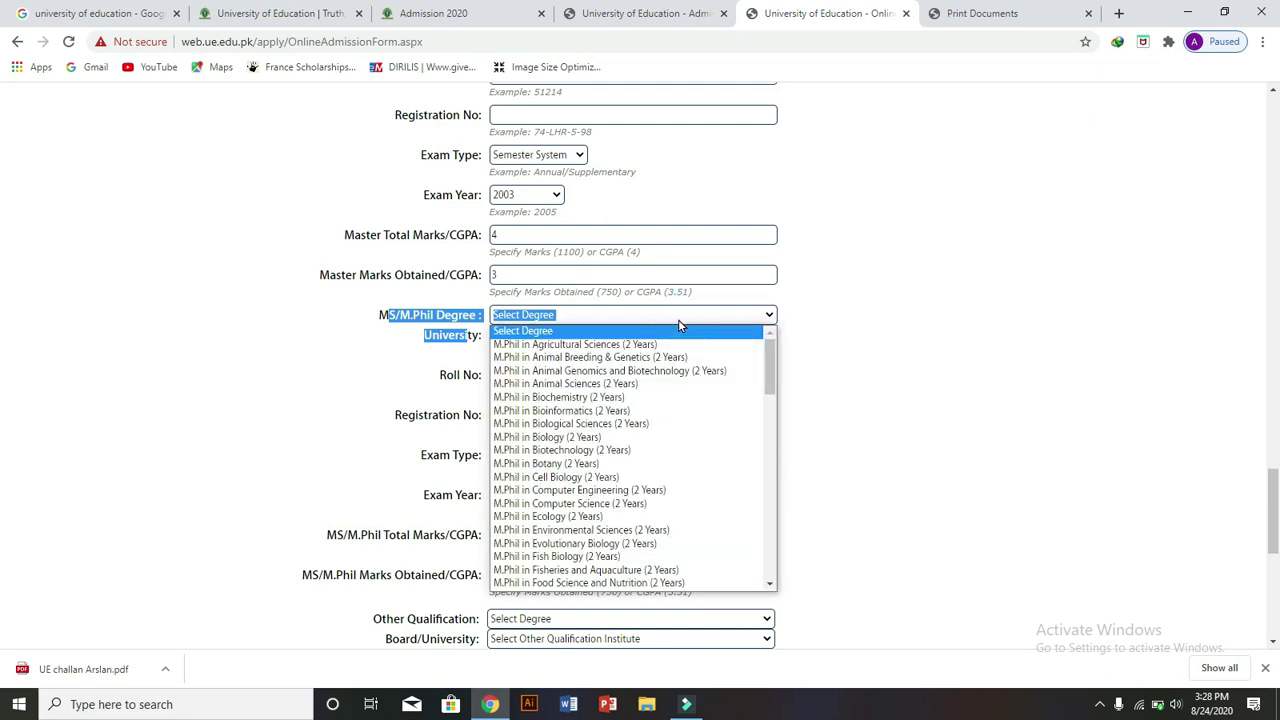
left_click(650, 370)
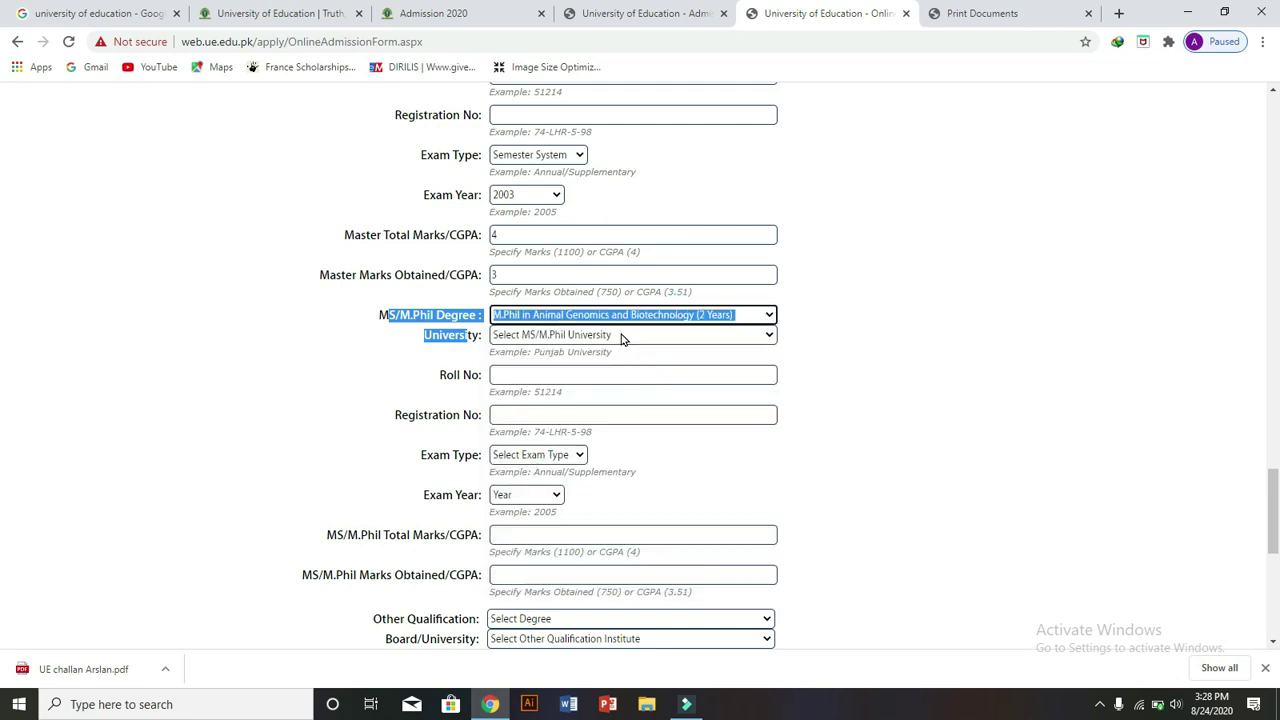
left_click(620, 337)
left_click(600, 403)
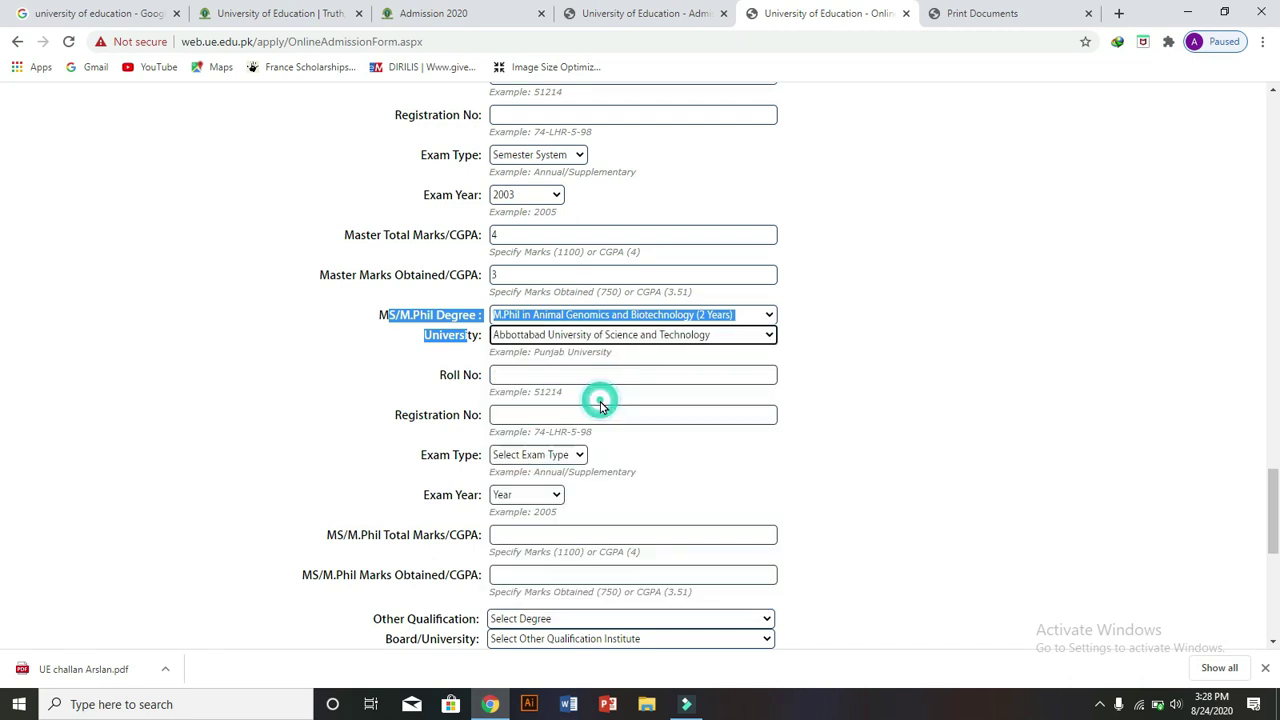
left_click(578, 373)
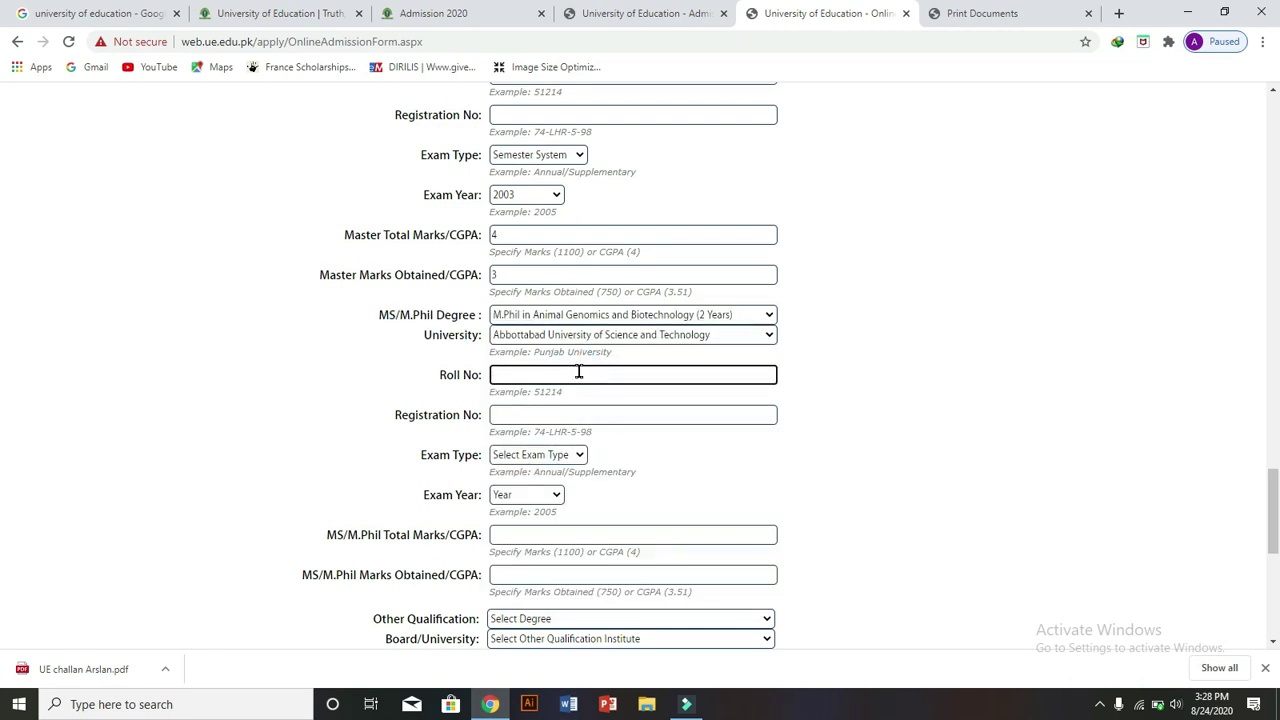
left_click(563, 412)
left_click(560, 455)
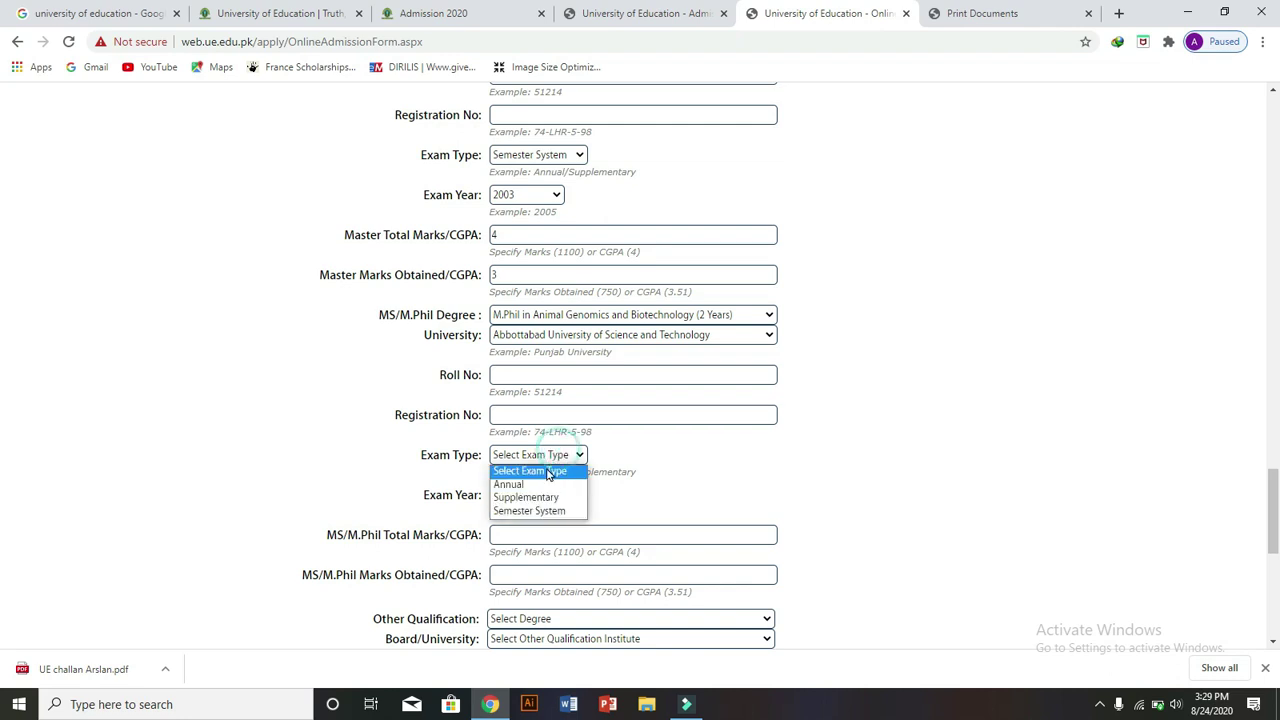
left_click(545, 510)
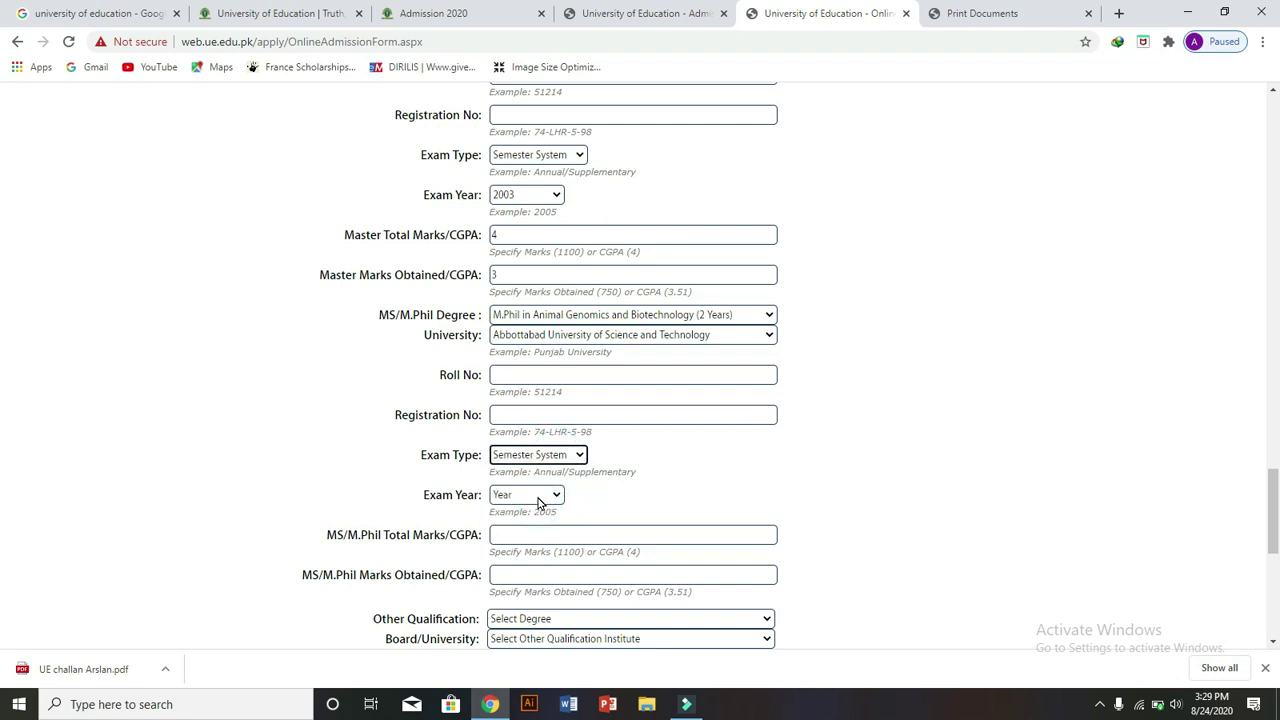
left_click(538, 498)
left_click(516, 447)
- Enter MS/M.Phil Total Marks/CGPA 4 and Marks Obtained/CGPA 3
left_click_drag(1272, 510, 2, 553)
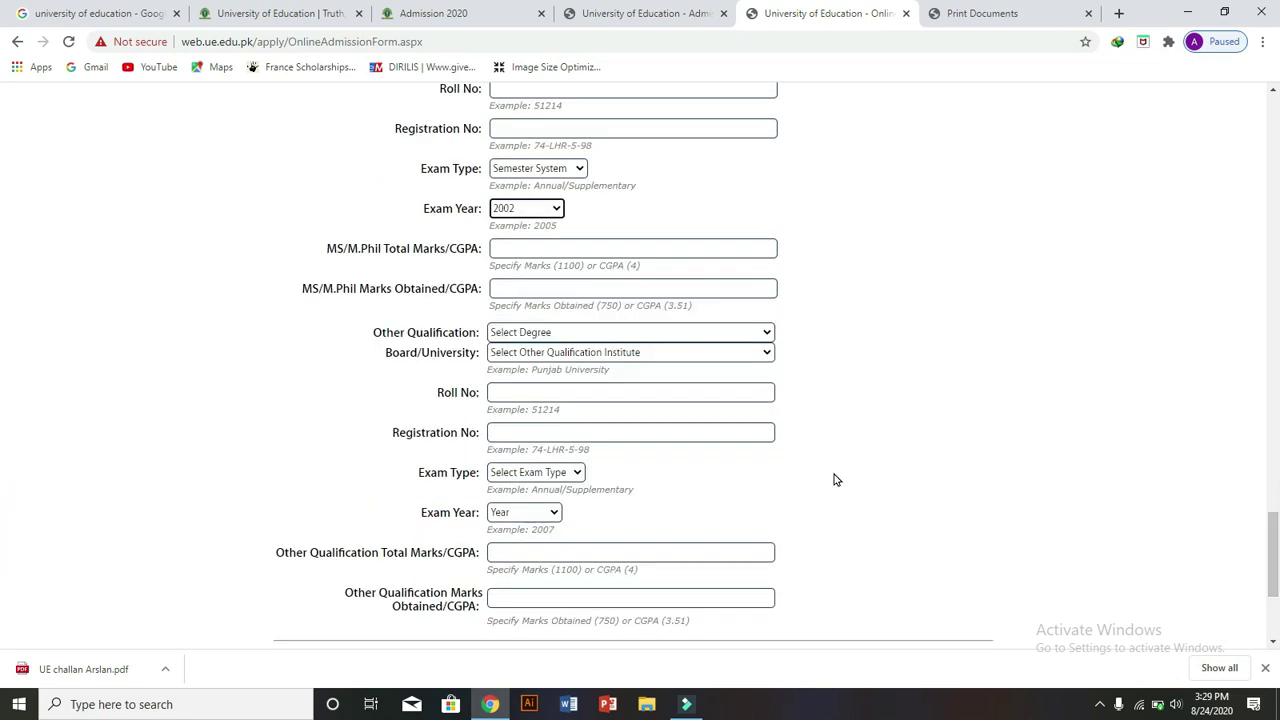
left_click(503, 249)
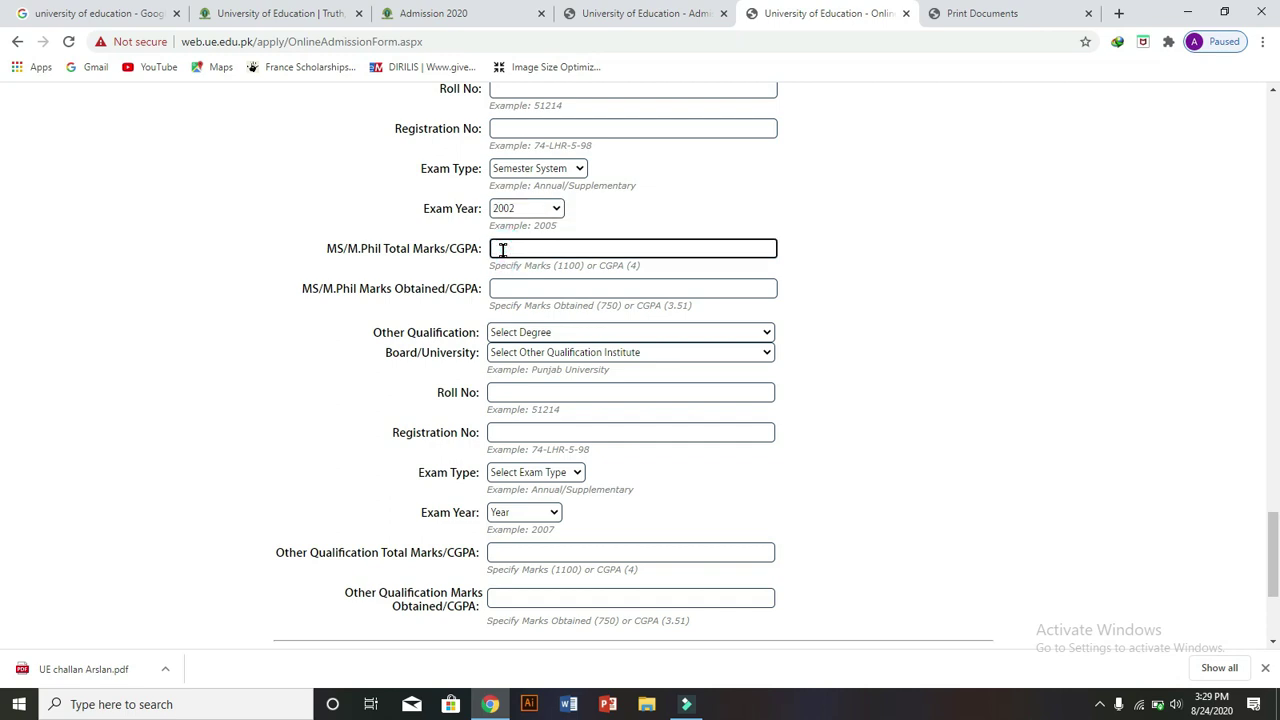
type("4")
left_click(524, 284)
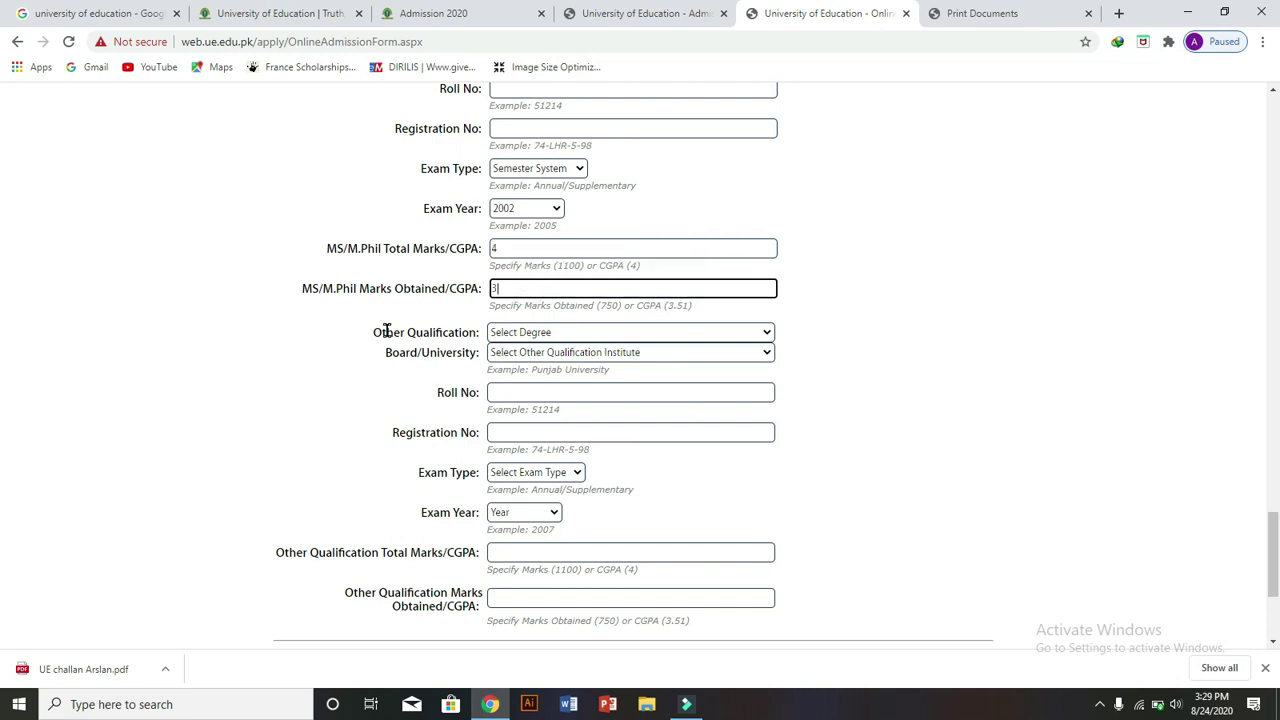
left_click_drag(386, 331, 454, 368)
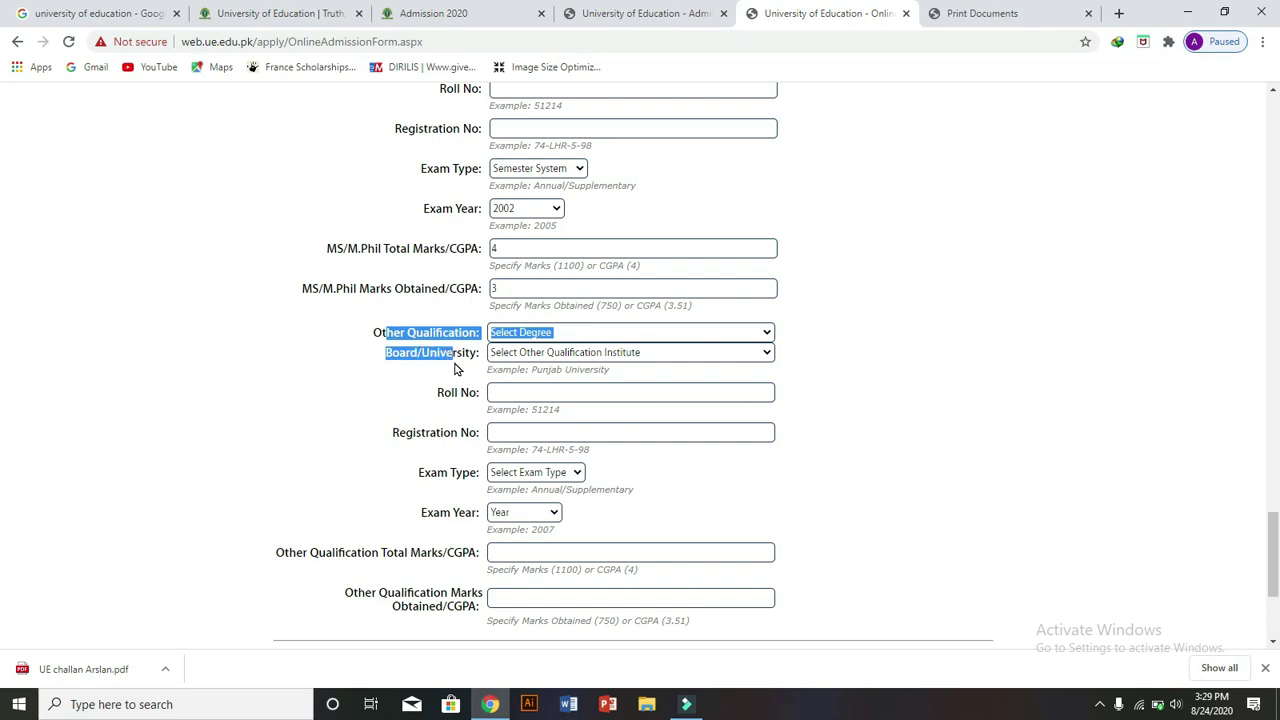
- Set Other Qualification to LLB (3 Years) from Aga Khan University Examination Board, Karachi
left_click(672, 331)
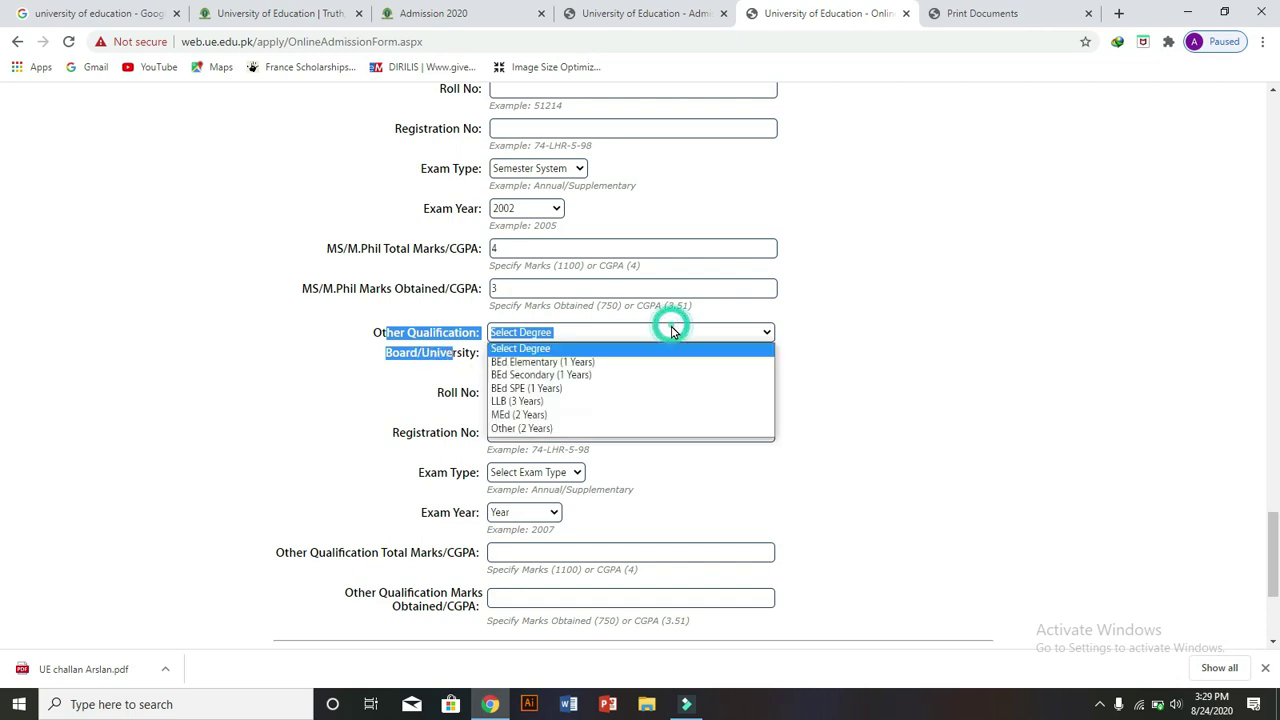
left_click(609, 402)
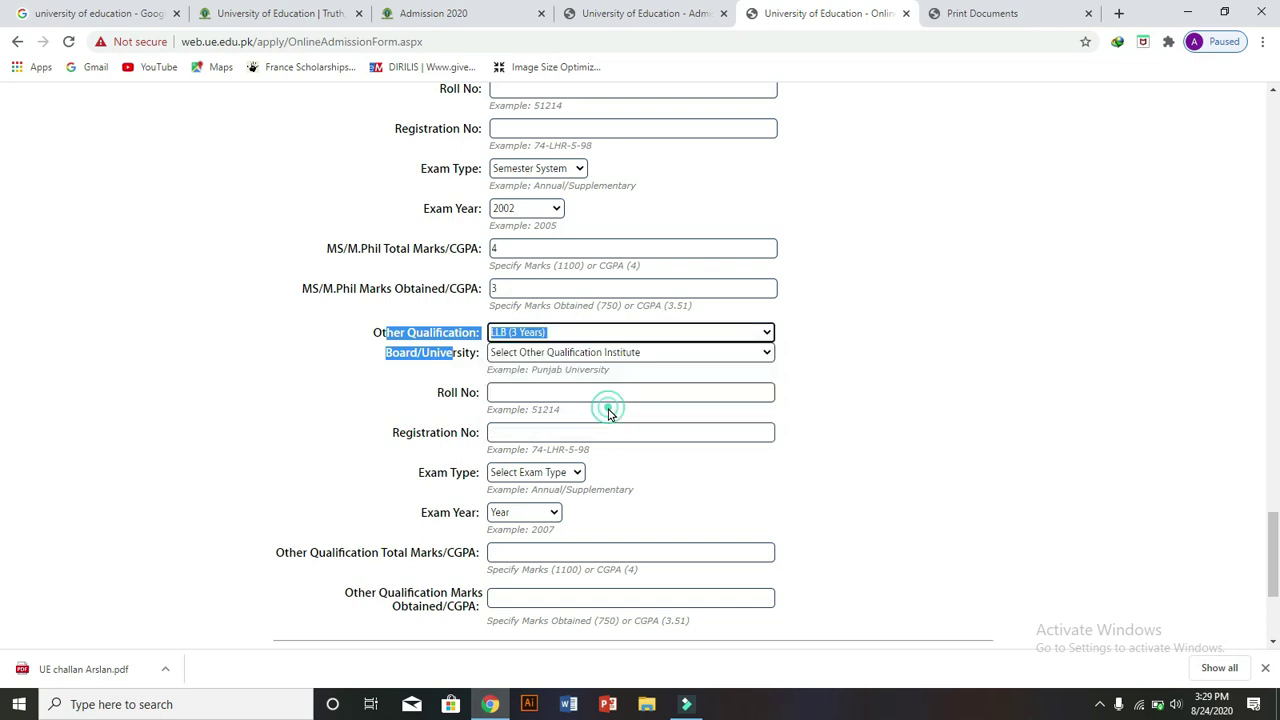
left_click(686, 352)
left_click(648, 452)
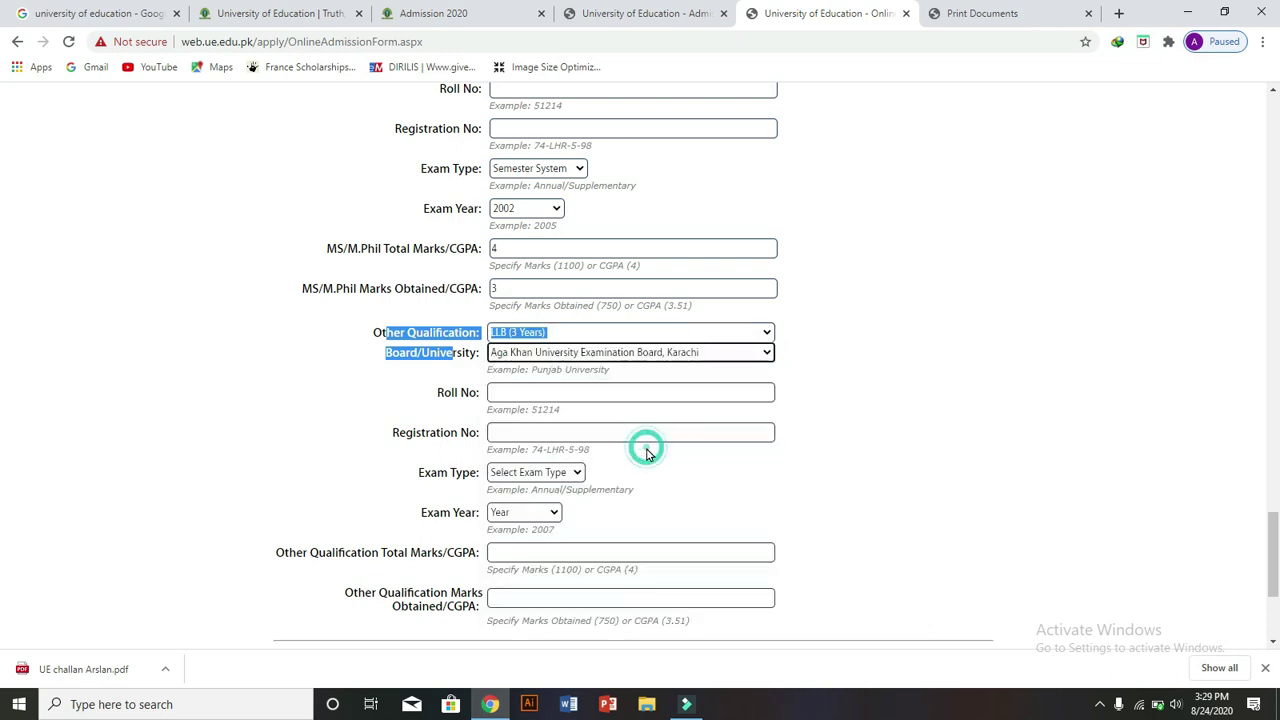
left_click(585, 388)
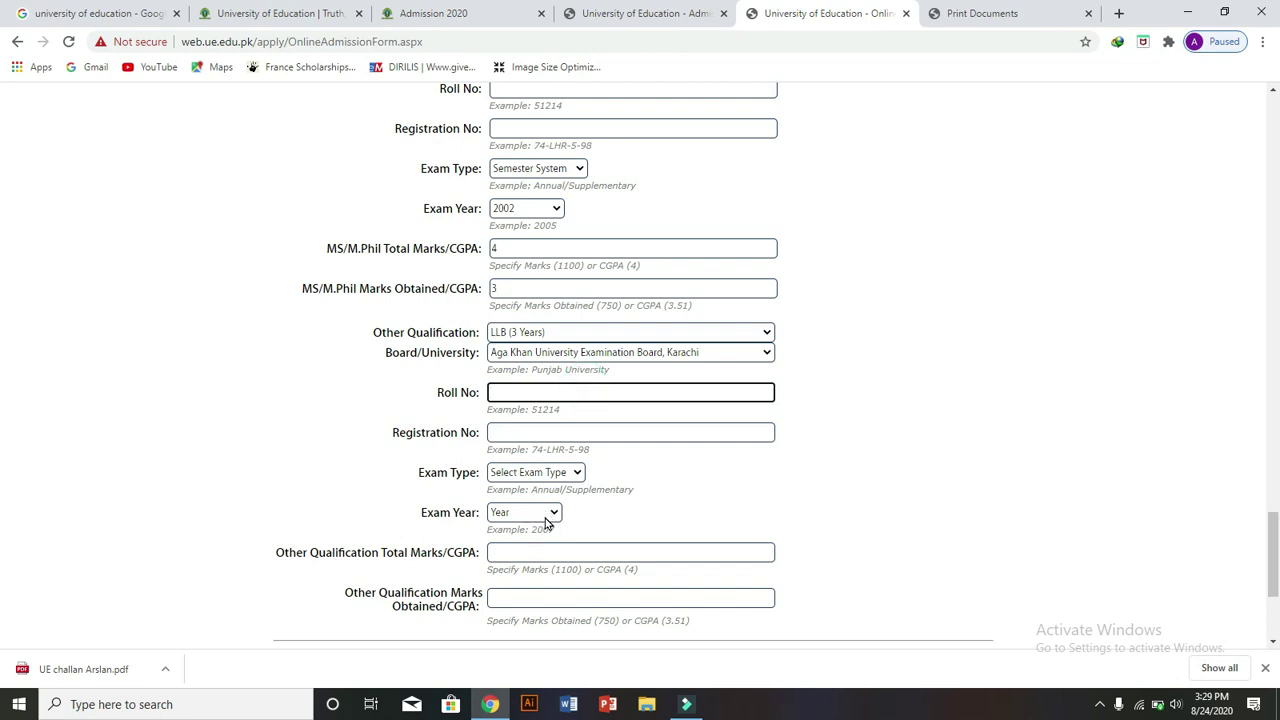
- Scroll to the bottom of the form and focus Other Qualification Total Marks/CGPA
scroll(2, 558, "down", 1)
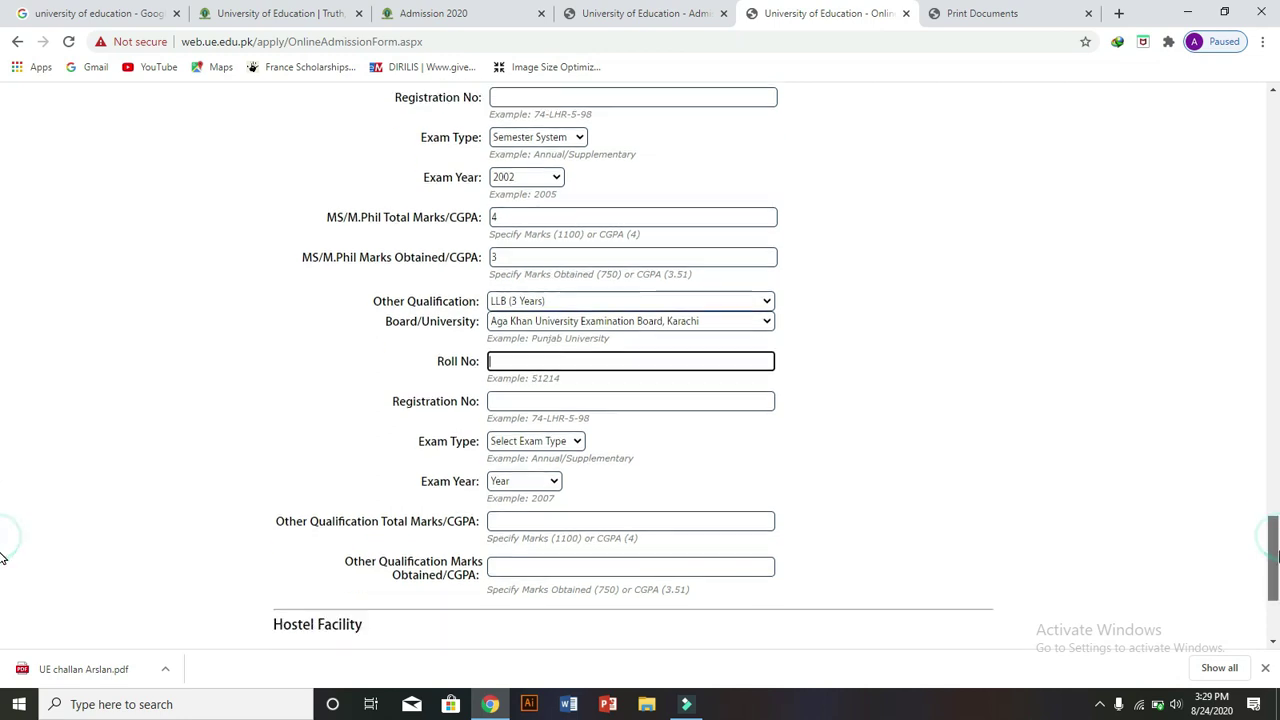
scroll(2, 558, "down", 3)
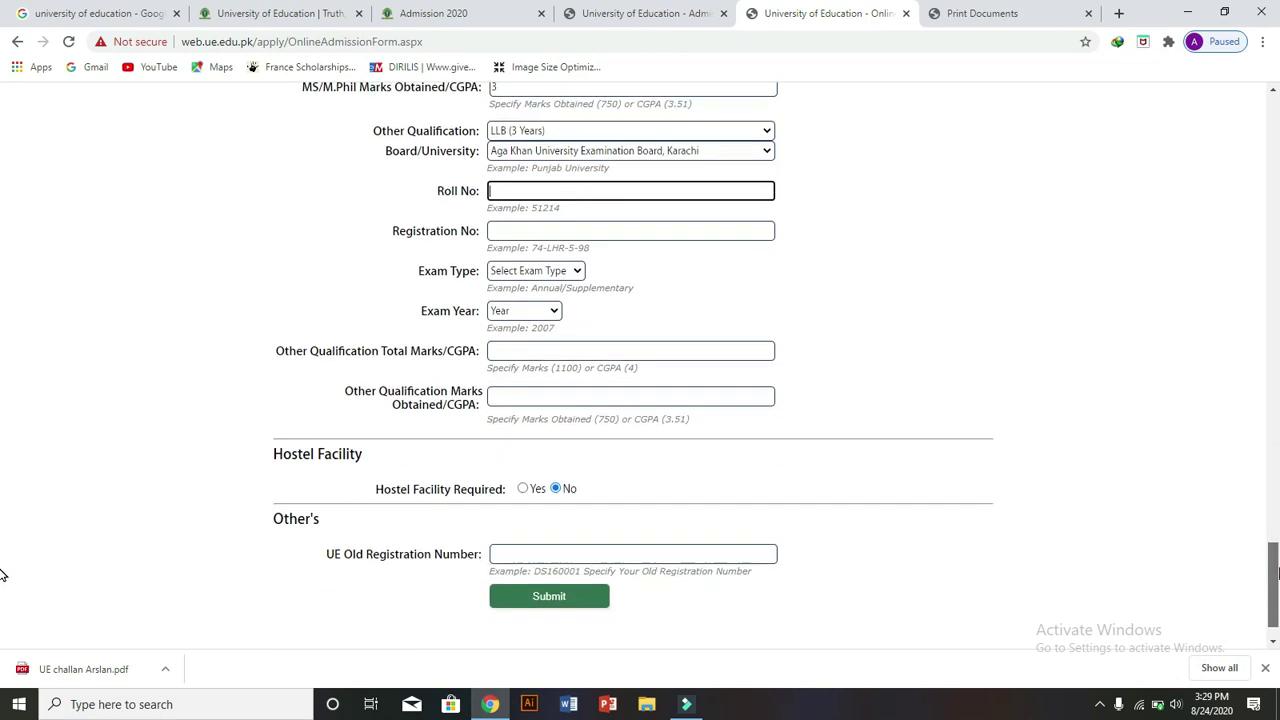
left_click(536, 350)
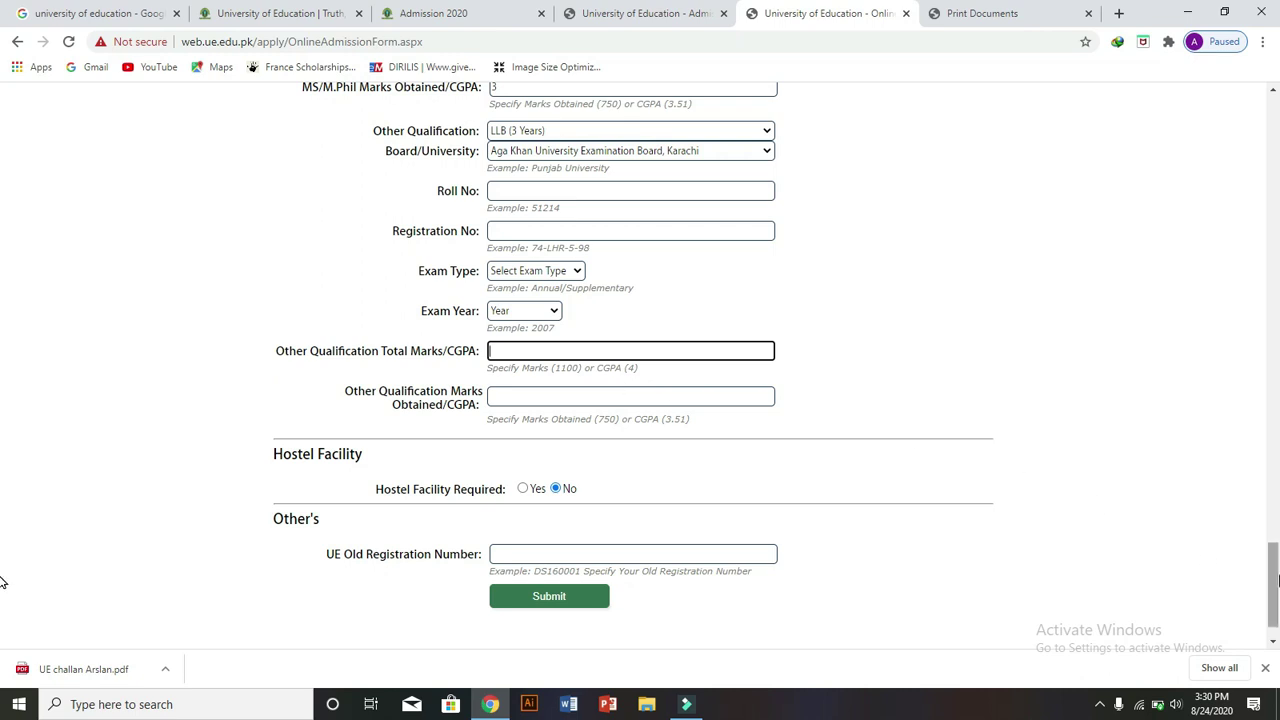
- Set Hostel Facility Required to Yes
left_click_drag(1274, 575, 1275, 365)
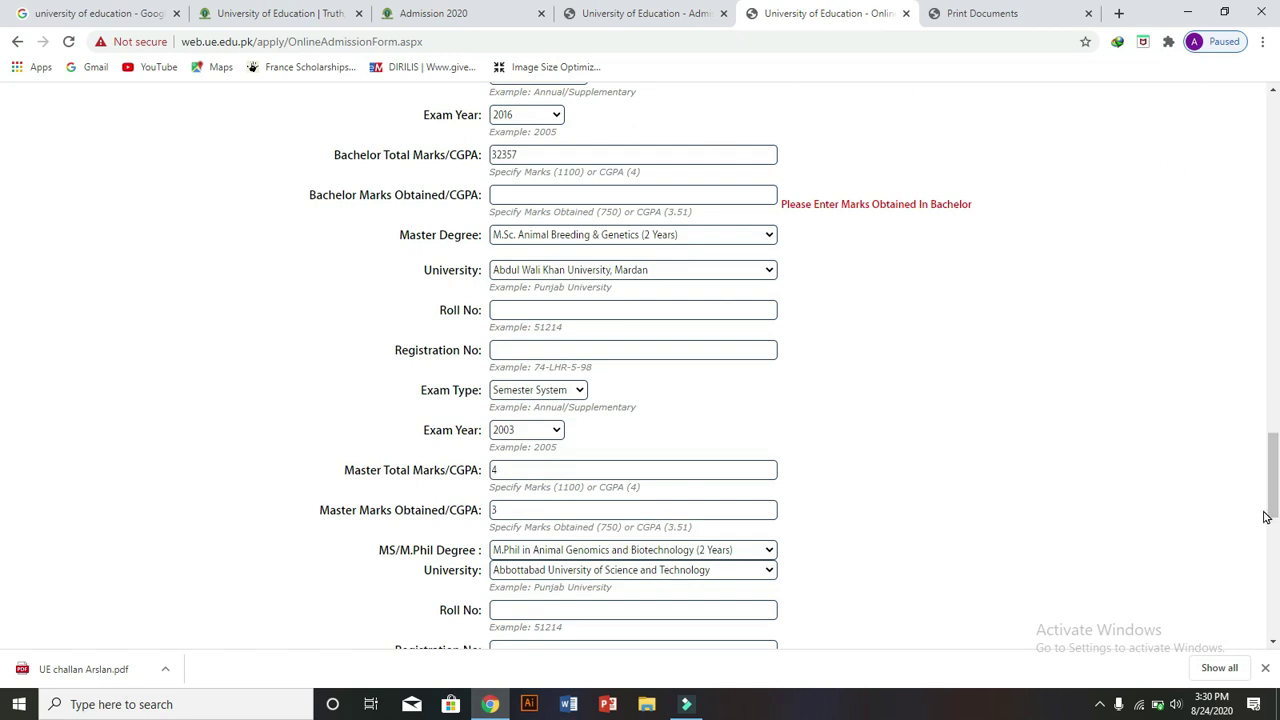
left_click(1274, 472)
left_click_drag(1274, 472, 1275, 590)
left_click_drag(2, 592, 1, 591)
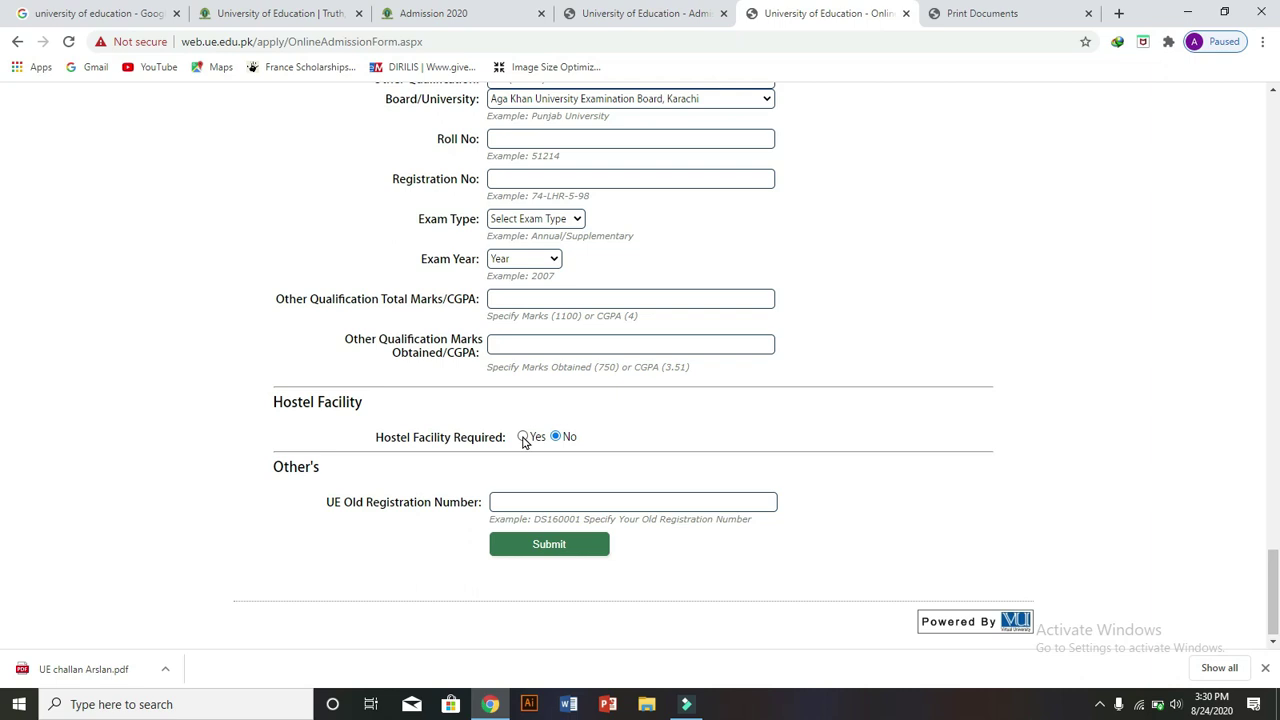
left_click(522, 438)
left_click_drag(358, 401, 273, 401)
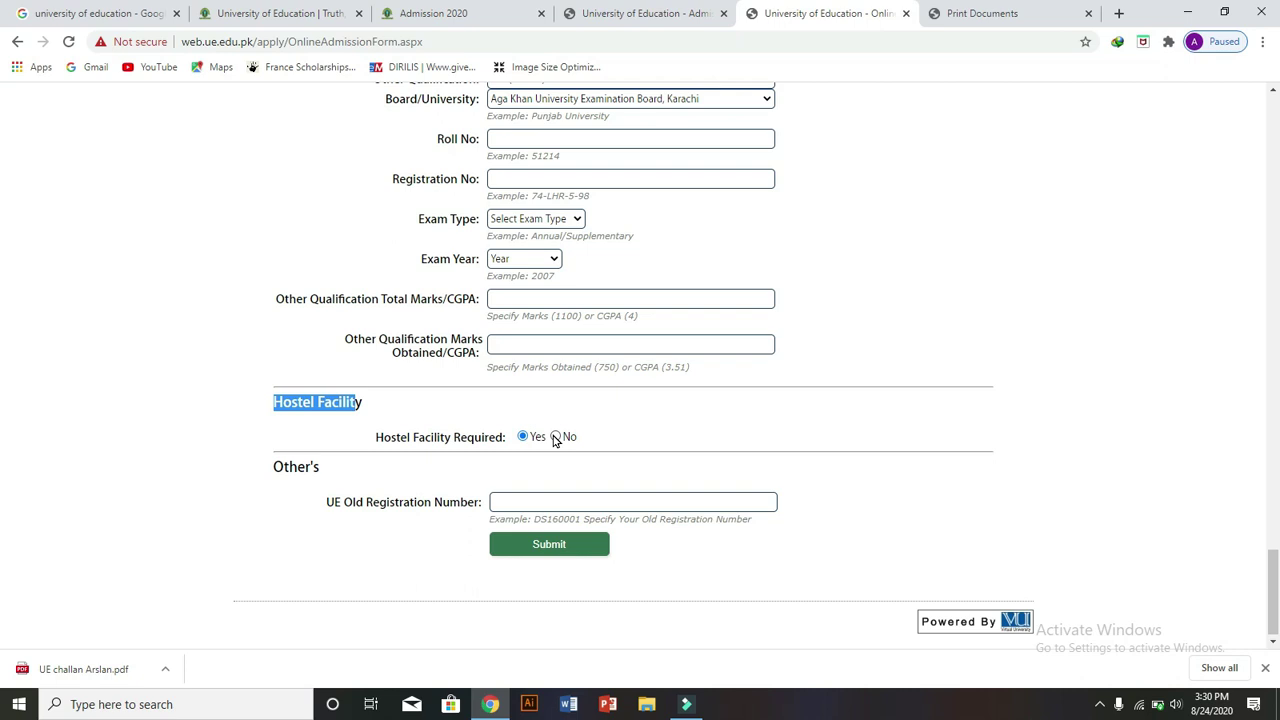
left_click(556, 437)
left_click(523, 437)
- Fill the UE Old Registration Number field with the old registration number
left_click_drag(324, 466, 259, 471)
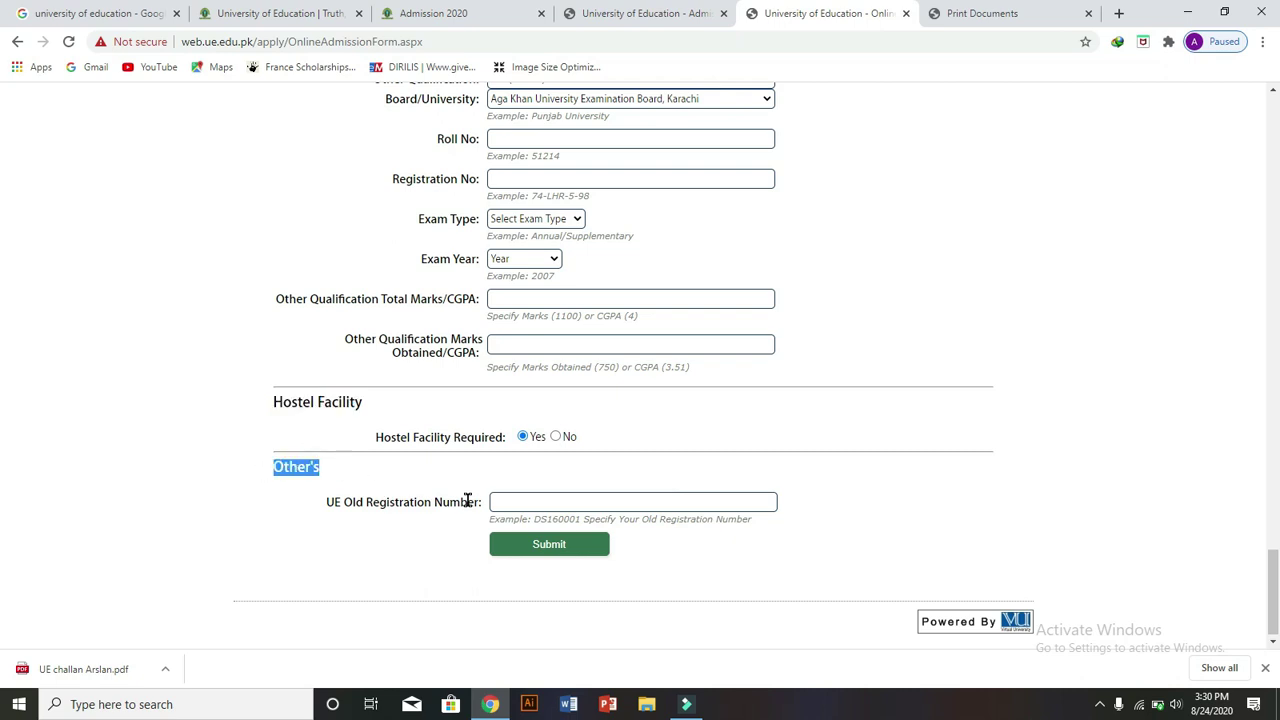
left_click_drag(481, 503, 319, 500)
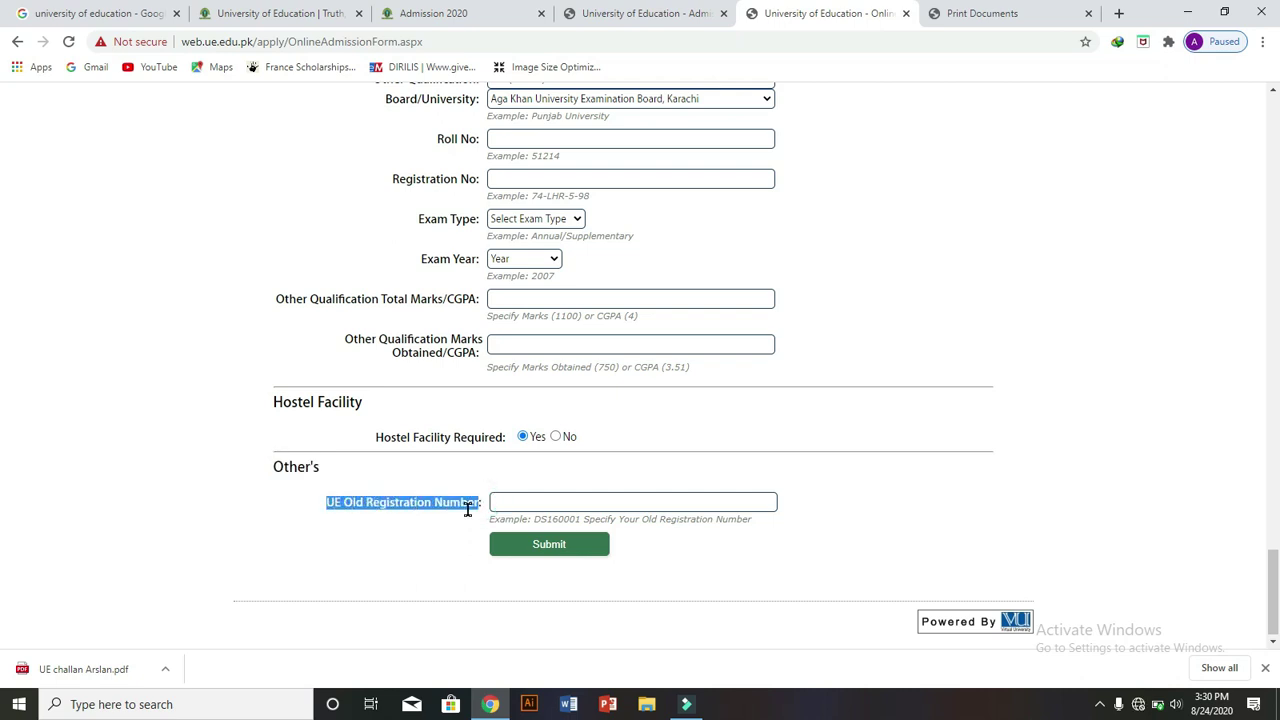
left_click(549, 500)
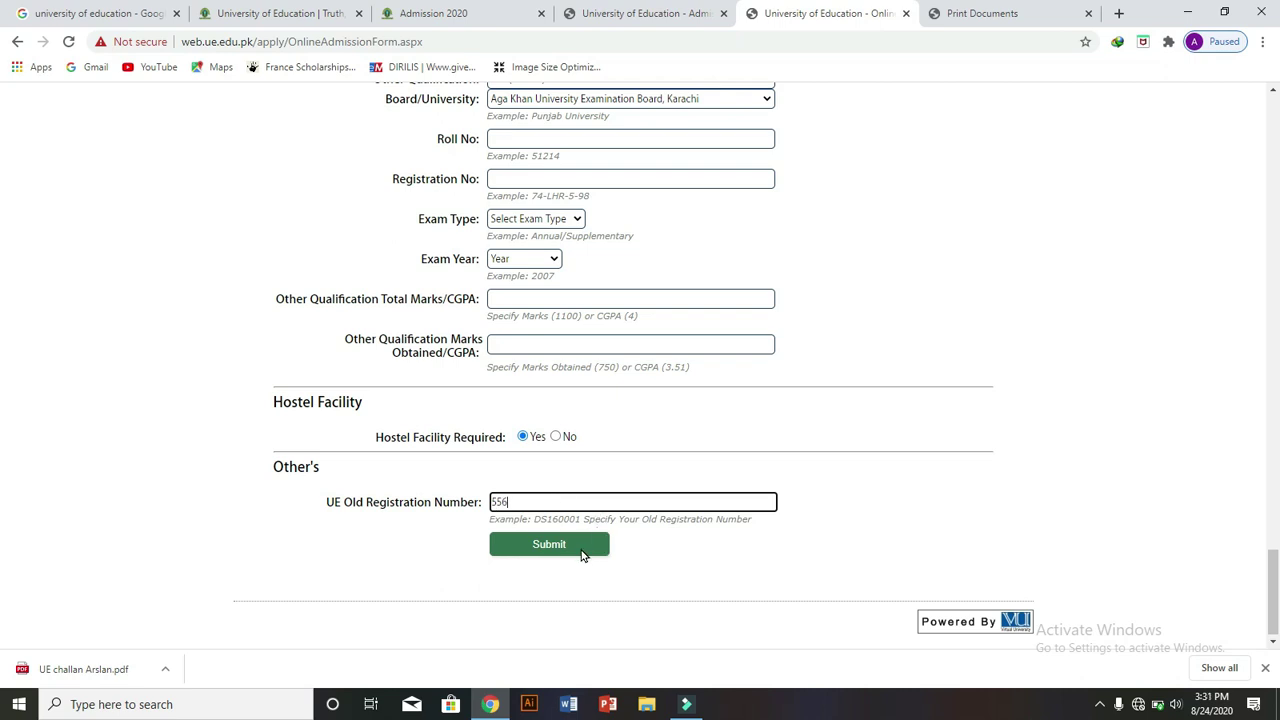
left_click_drag(628, 546, 564, 516)
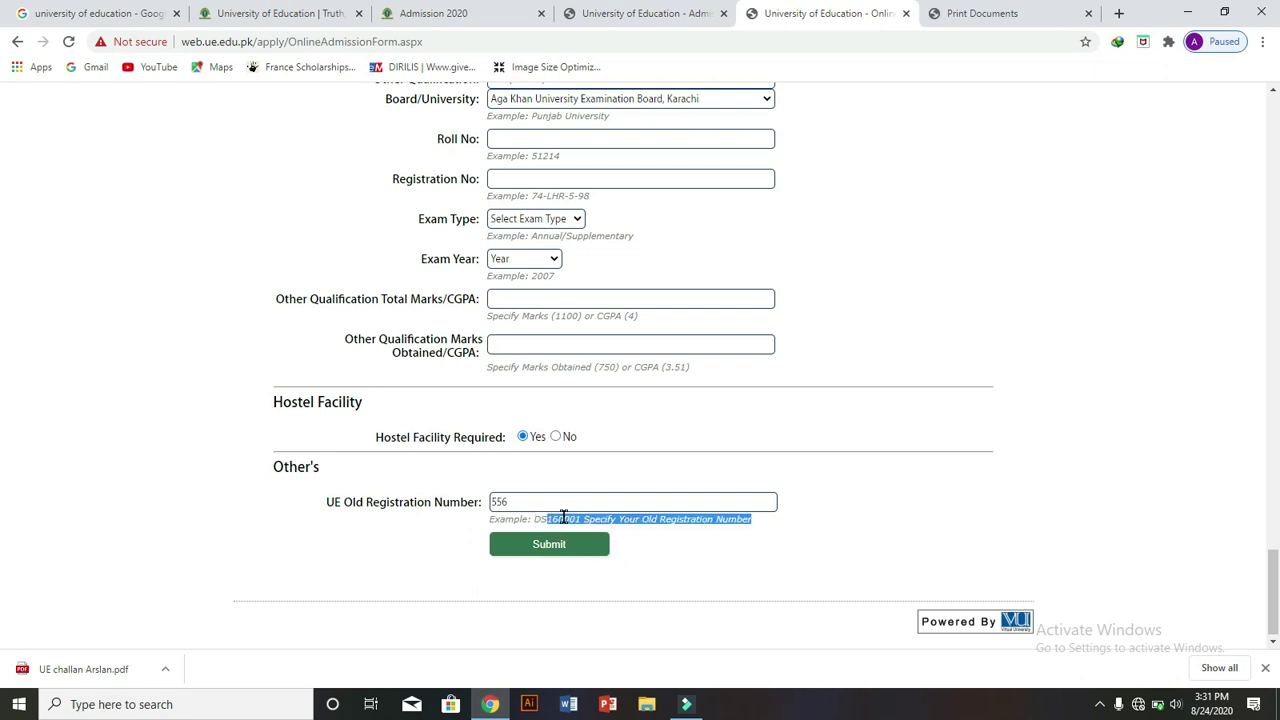
left_click(660, 546)
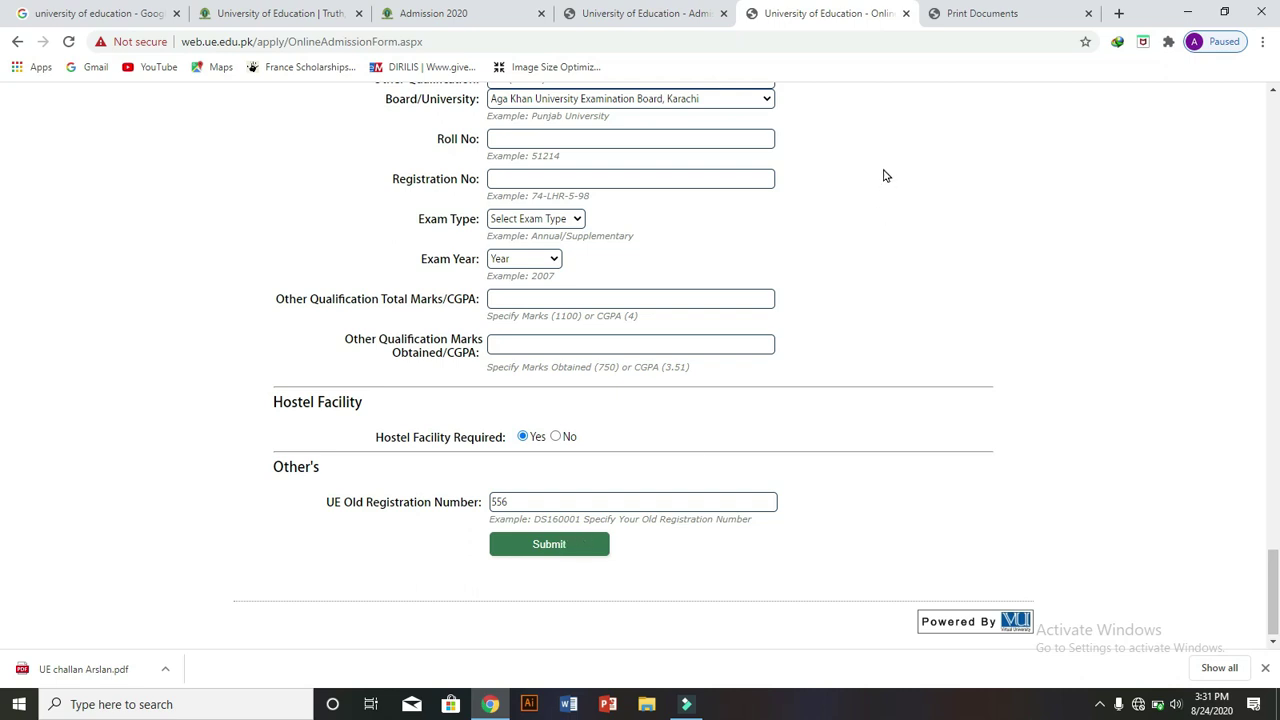
- View the submission confirmation page and highlight its message and Print Challan Form link
left_click(958, 12)
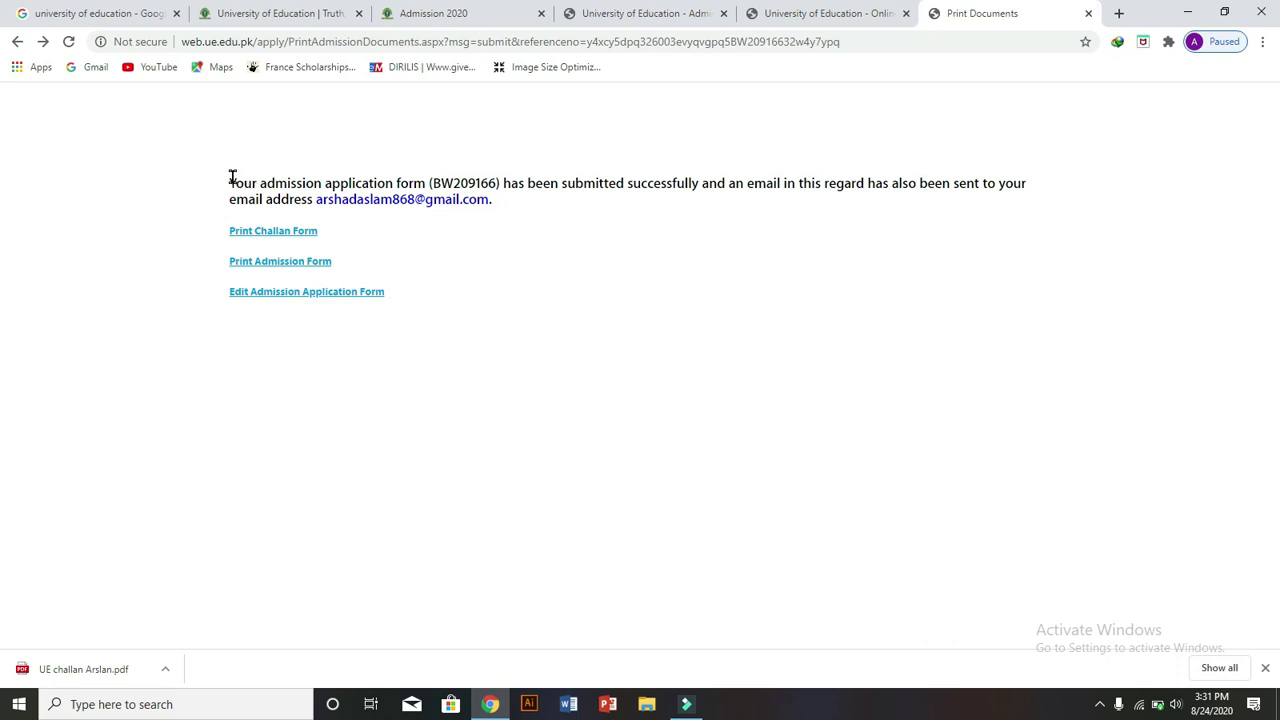
left_click_drag(235, 182, 447, 216)
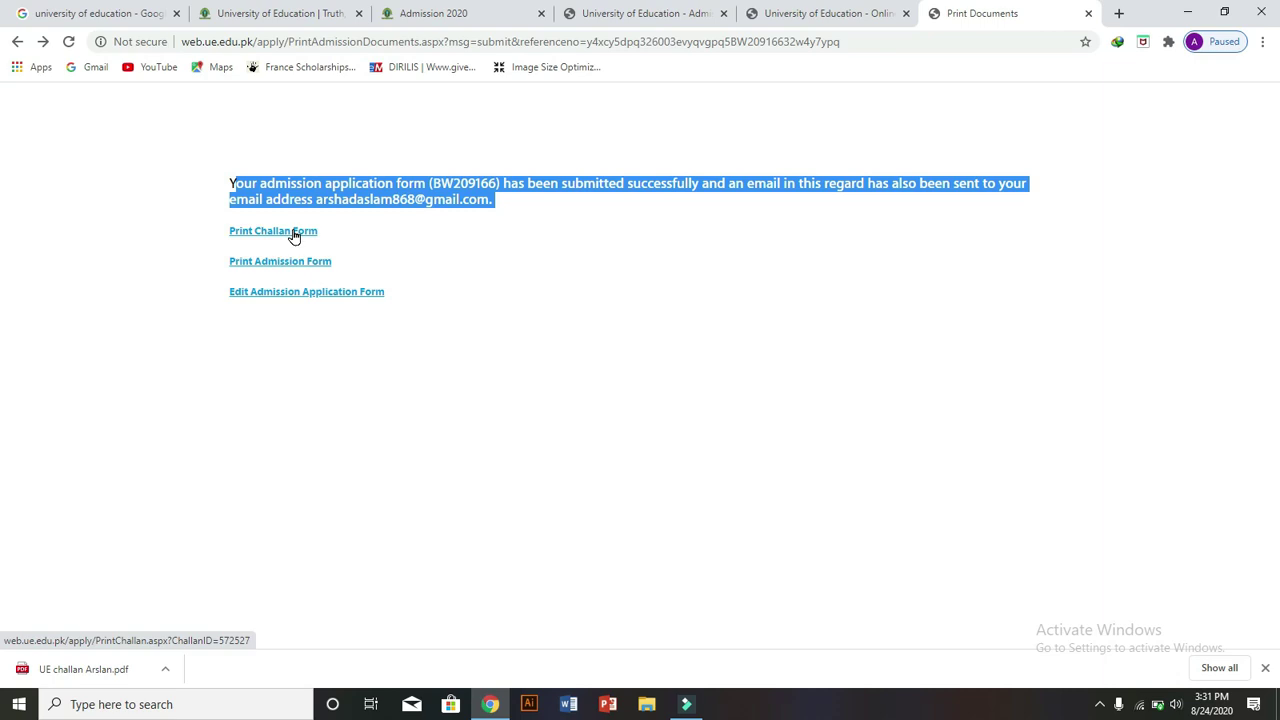
left_click_drag(321, 228, 220, 236)
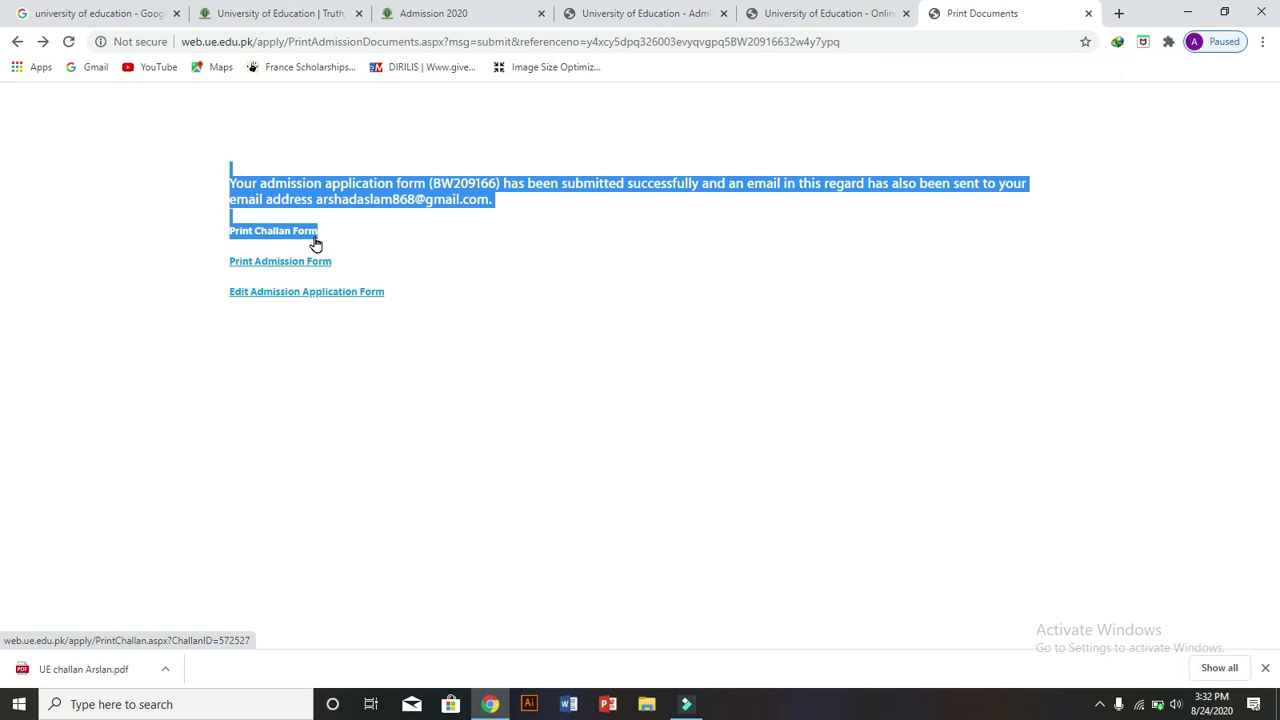
left_click(384, 247)
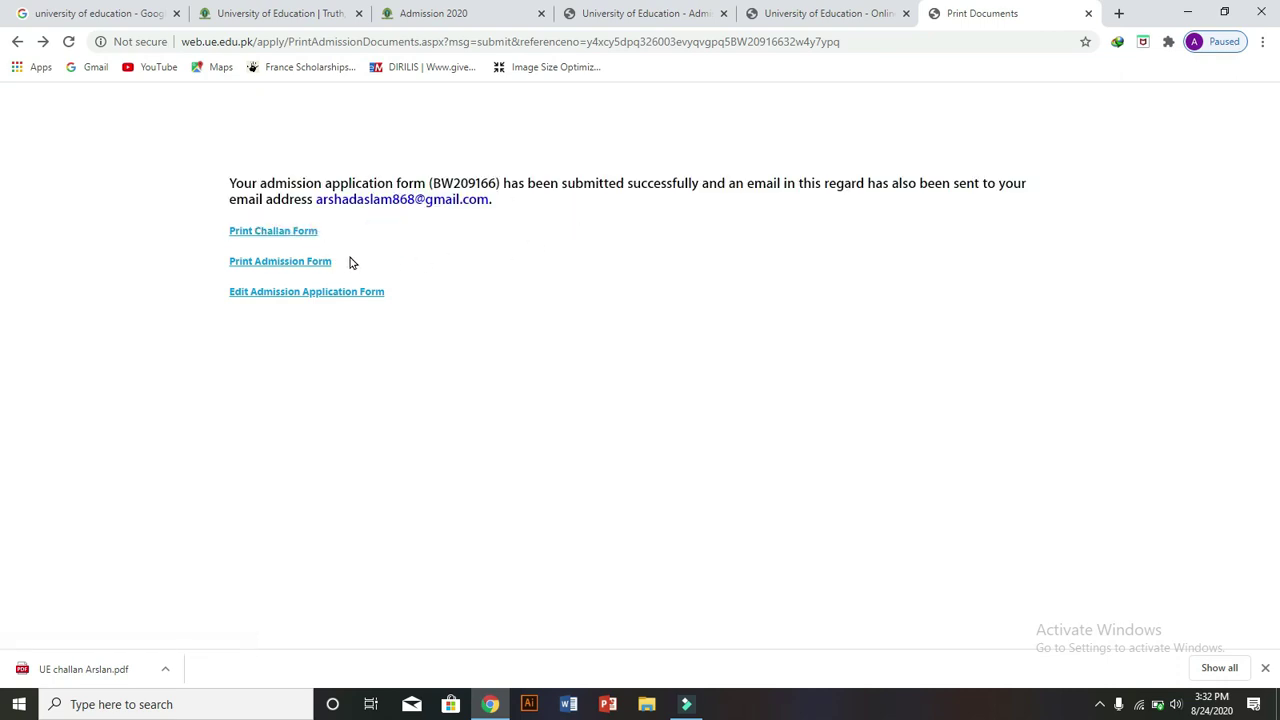
- Highlight the Print Admission Form and Edit Admission Application Form links
left_click_drag(338, 261, 229, 271)
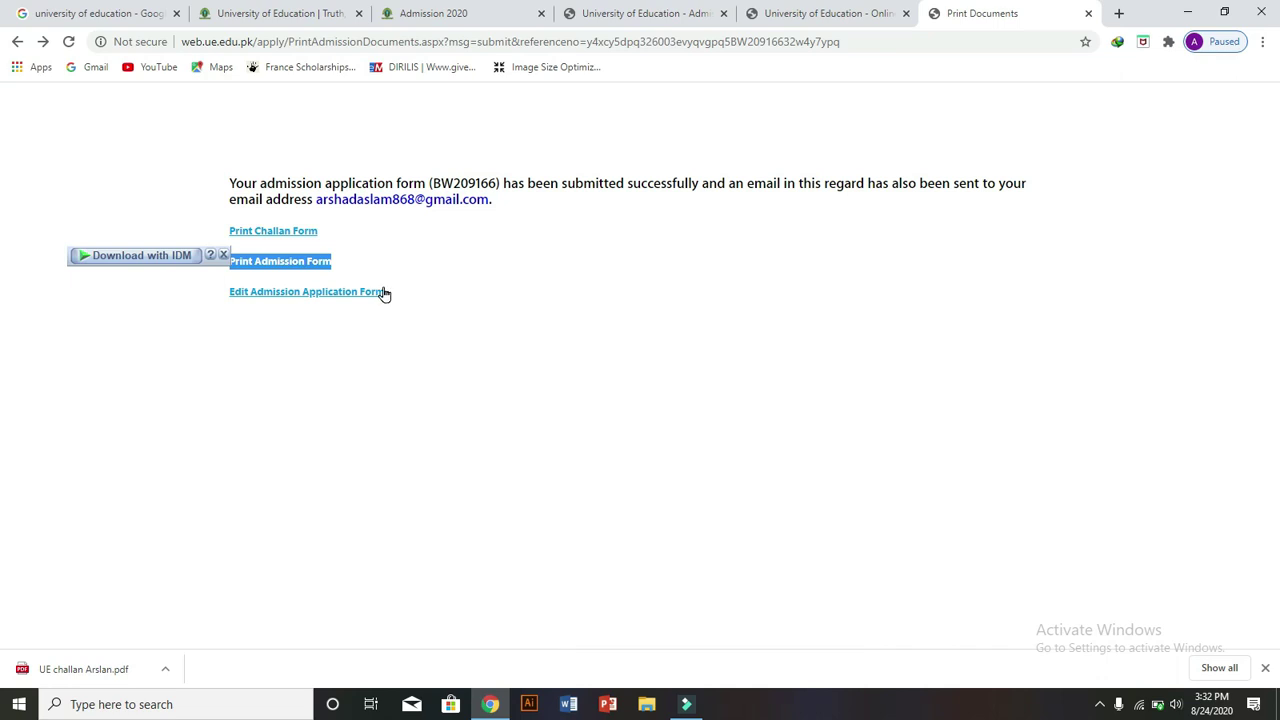
left_click_drag(385, 291, 268, 316)
left_click(270, 320)
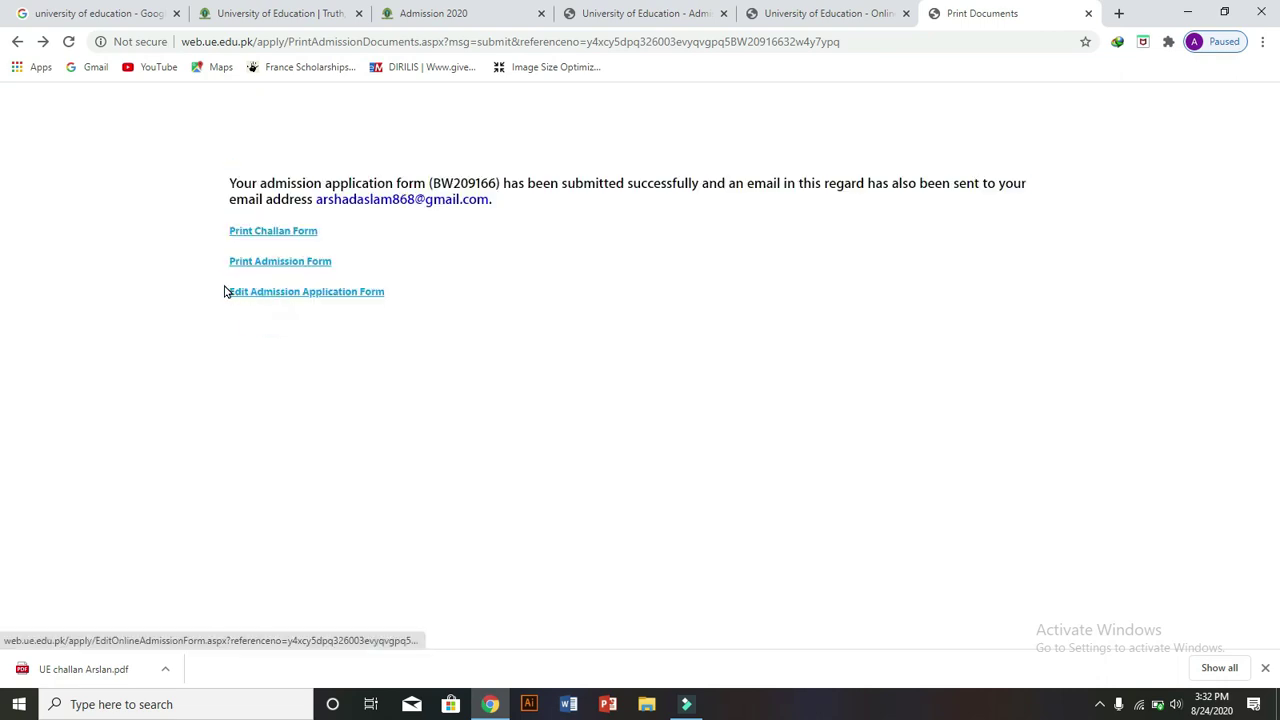
left_click_drag(220, 282, 270, 300)
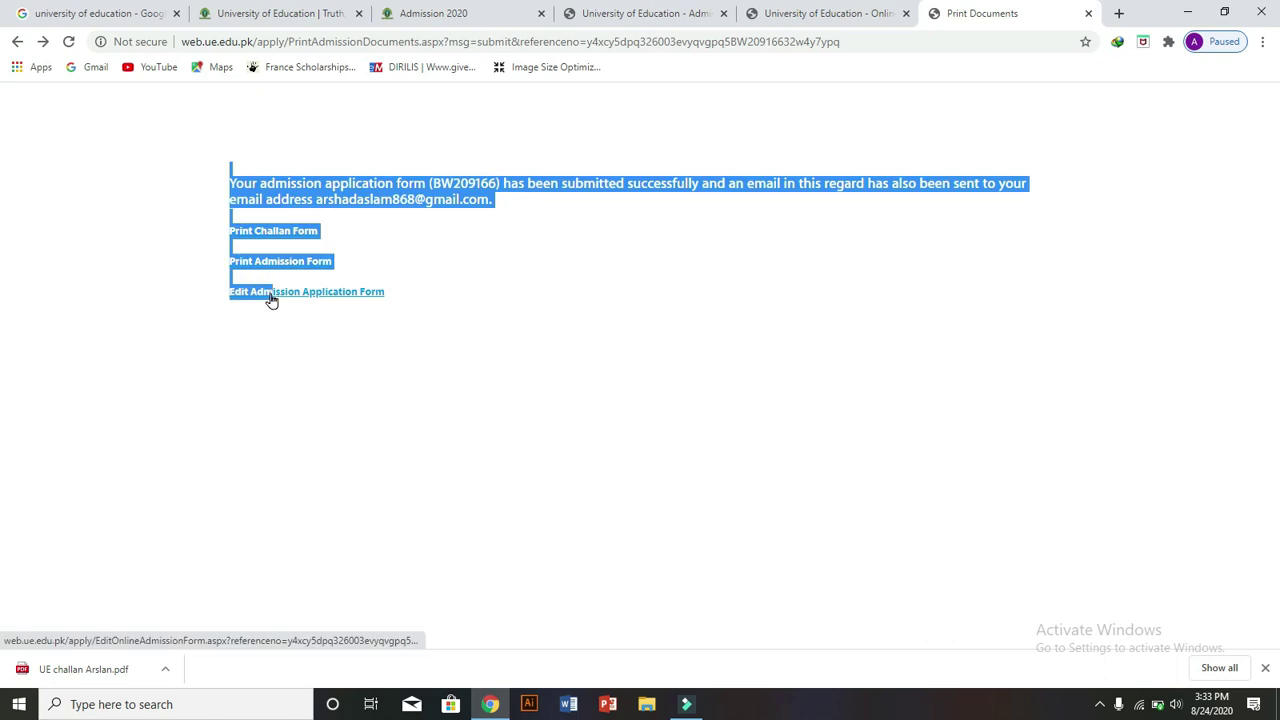
left_click(393, 292)
left_click_drag(390, 292, 340, 290)
triple_click(341, 290)
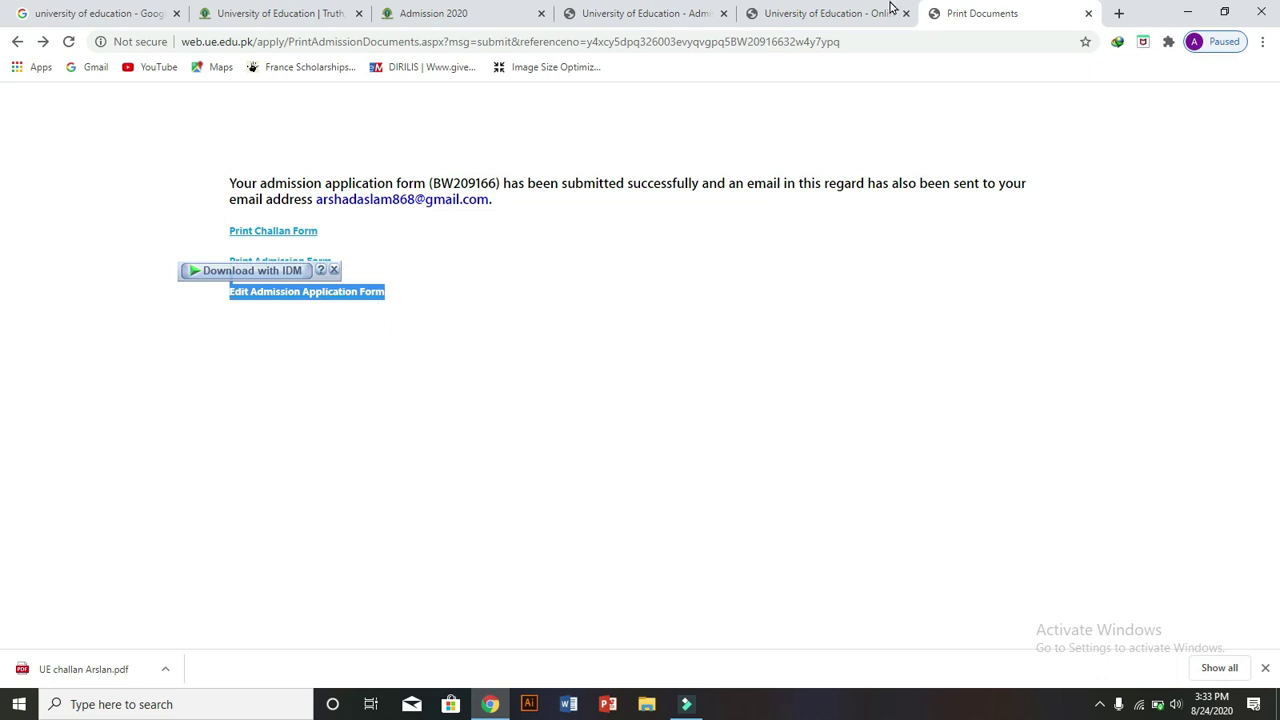
left_click(846, 12)
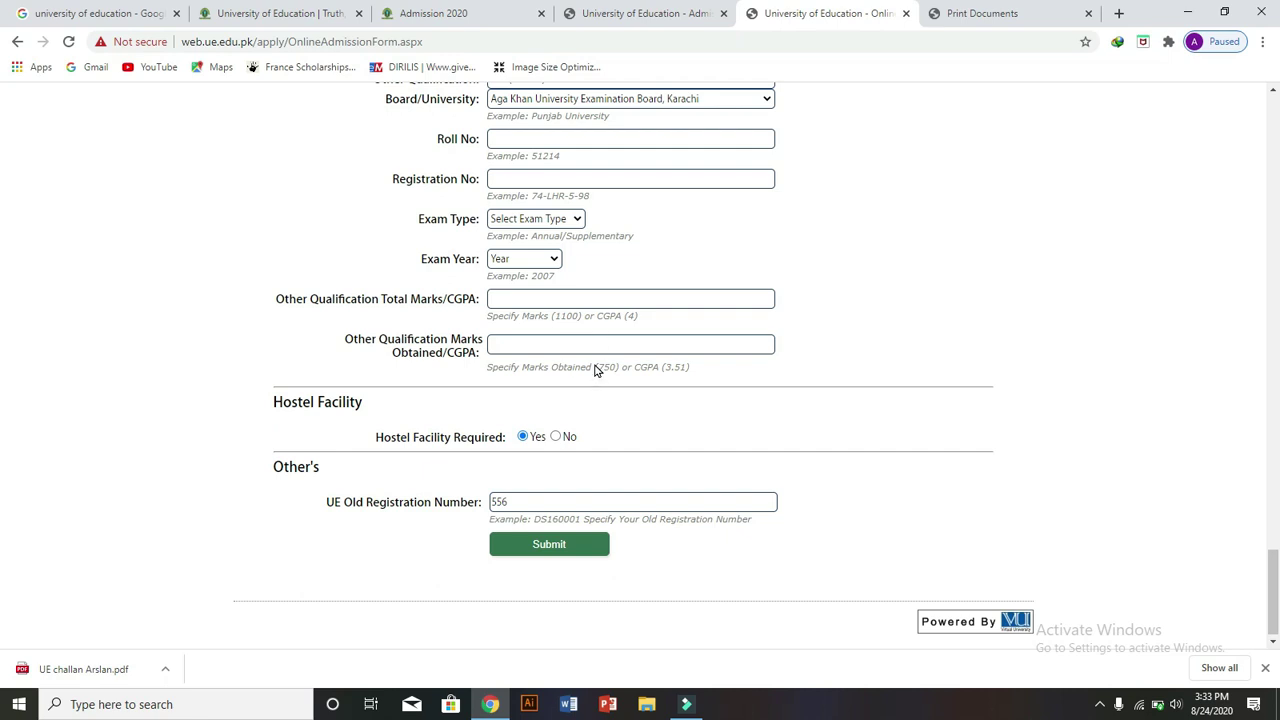
mouse_move(1274, 582)
left_mouse_down()
mouse_move(1276, 120)
mouse_move(1276, 567)
left_mouse_up()
left_click_drag(3, 567, 2, 634)
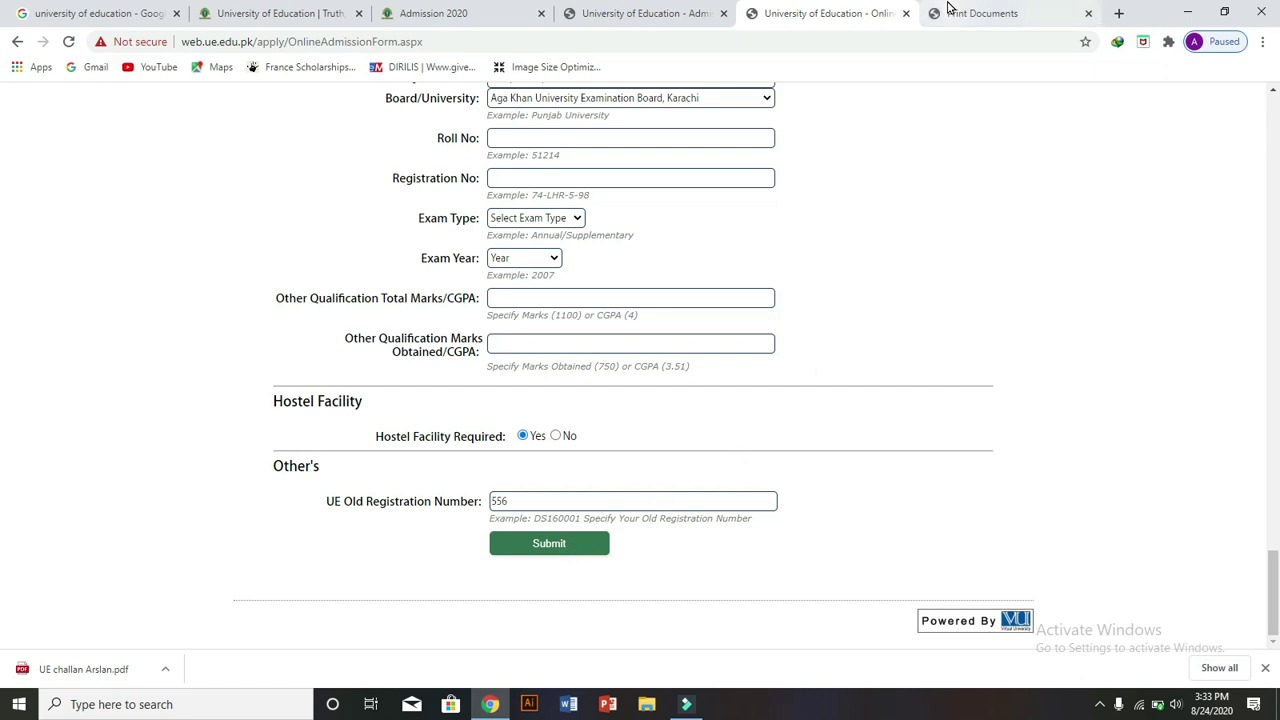
left_click(975, 13)
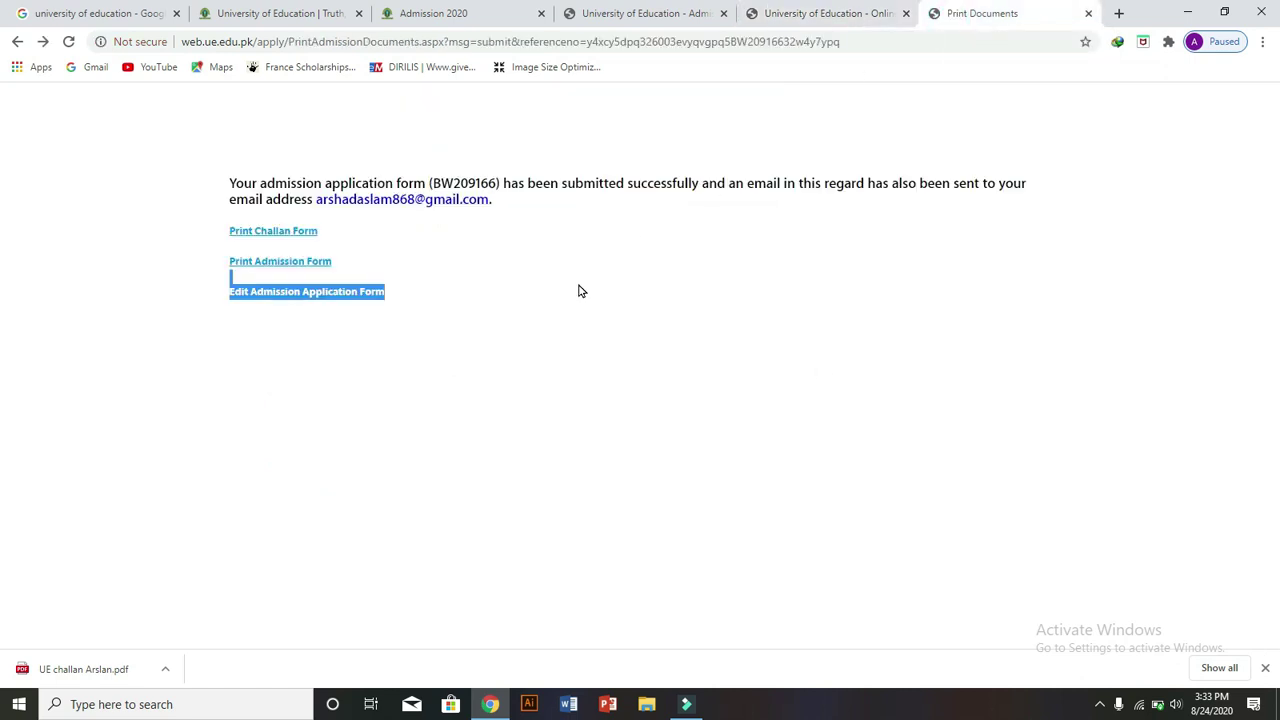
left_click(334, 230)
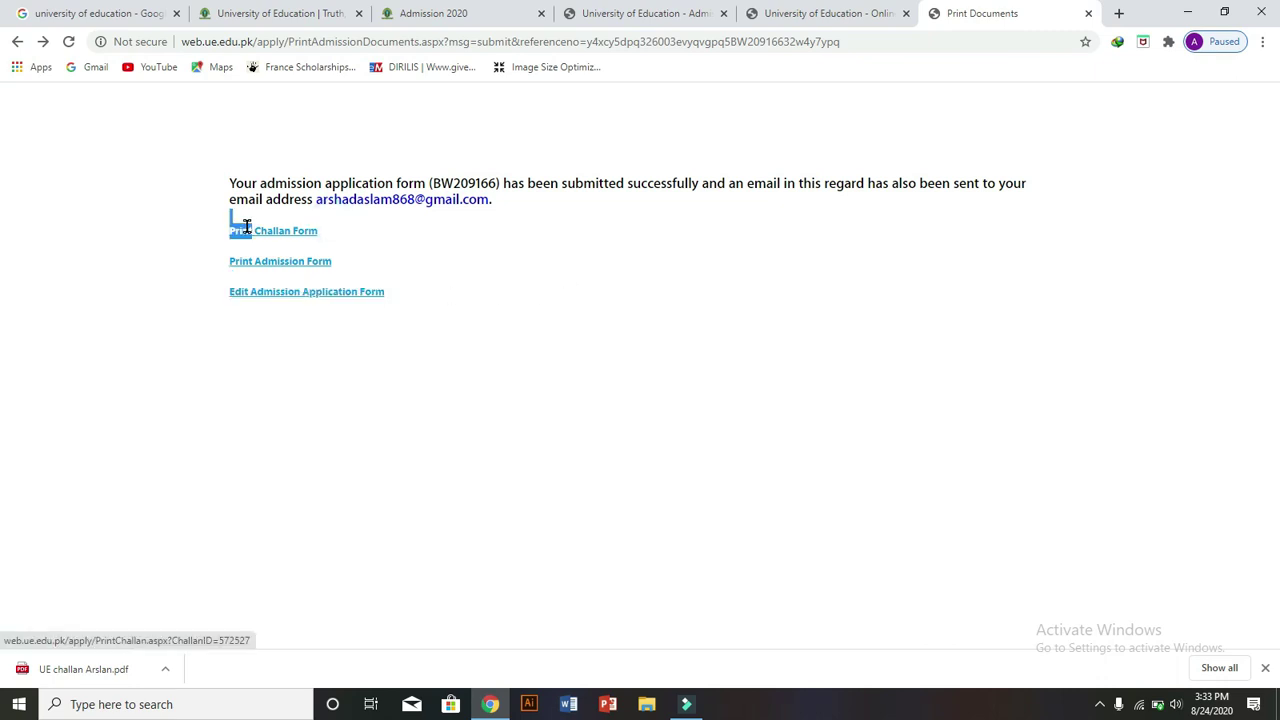
left_click_drag(255, 230, 232, 218)
left_click_drag(131, 674, 100, 674)
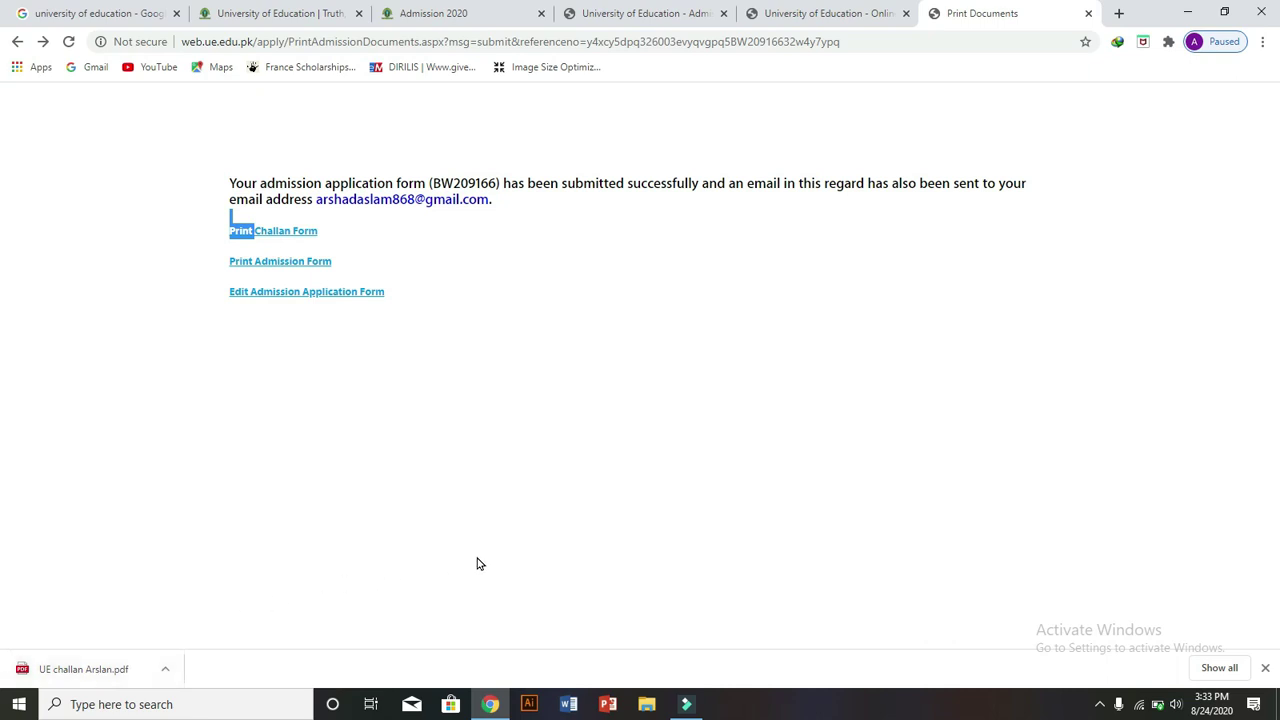